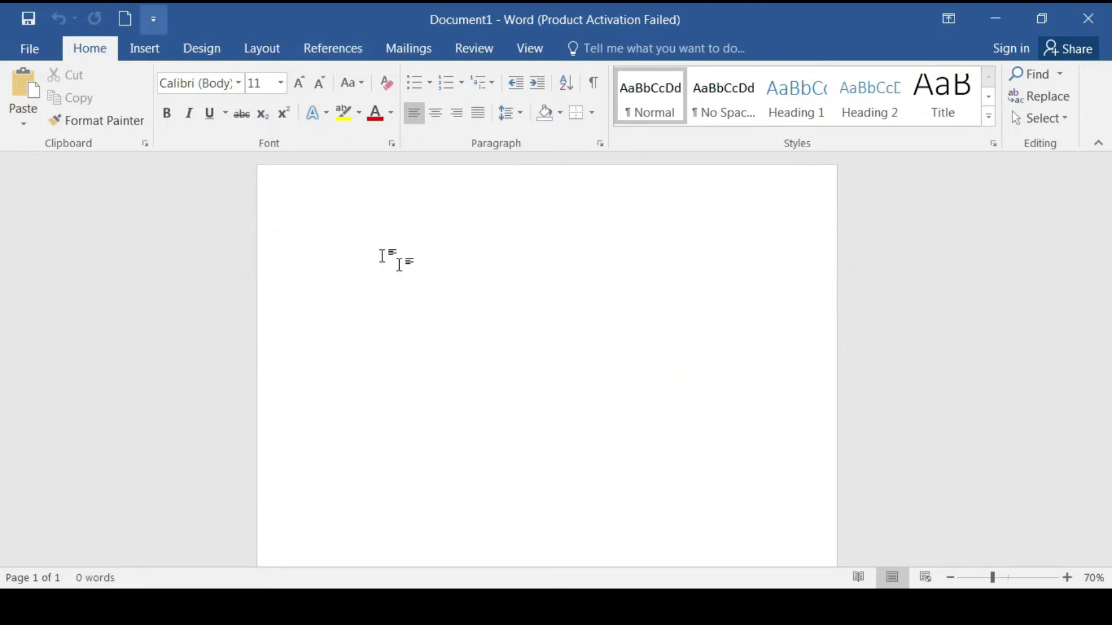
Switch Document1's ribbon to the Mailings tab.
{"action": "left_click", "coordinate": [409, 47]}
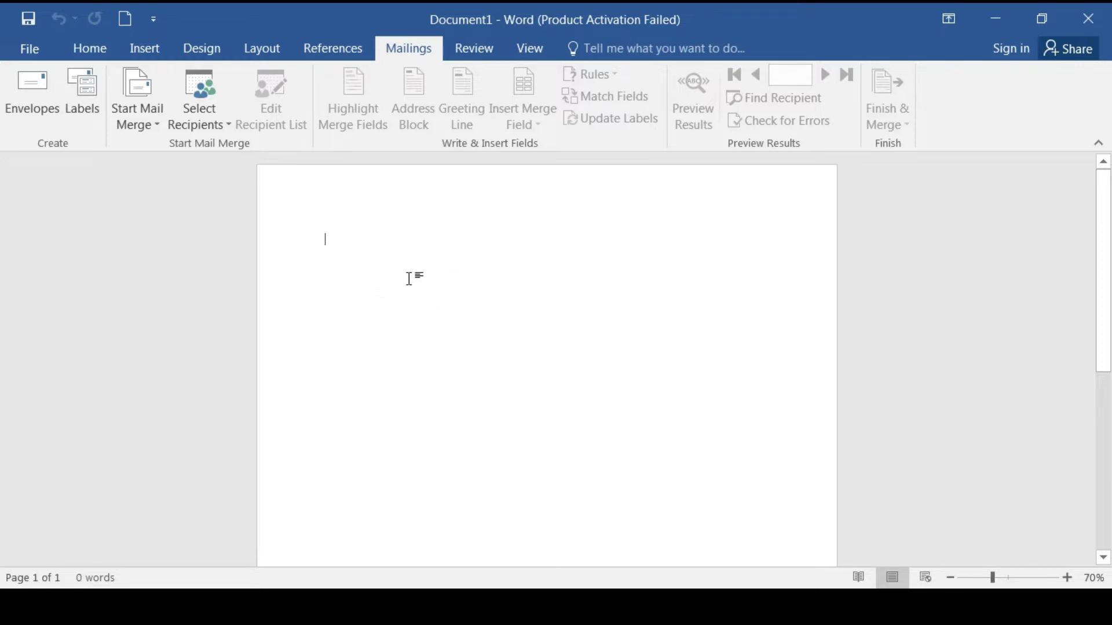
Minimize Word, then launch Excel 2016 via Start search and create a blank workbook.
{"action": "left_click", "coordinate": [1003, 20]}
{"action": "key", "text": "super"}
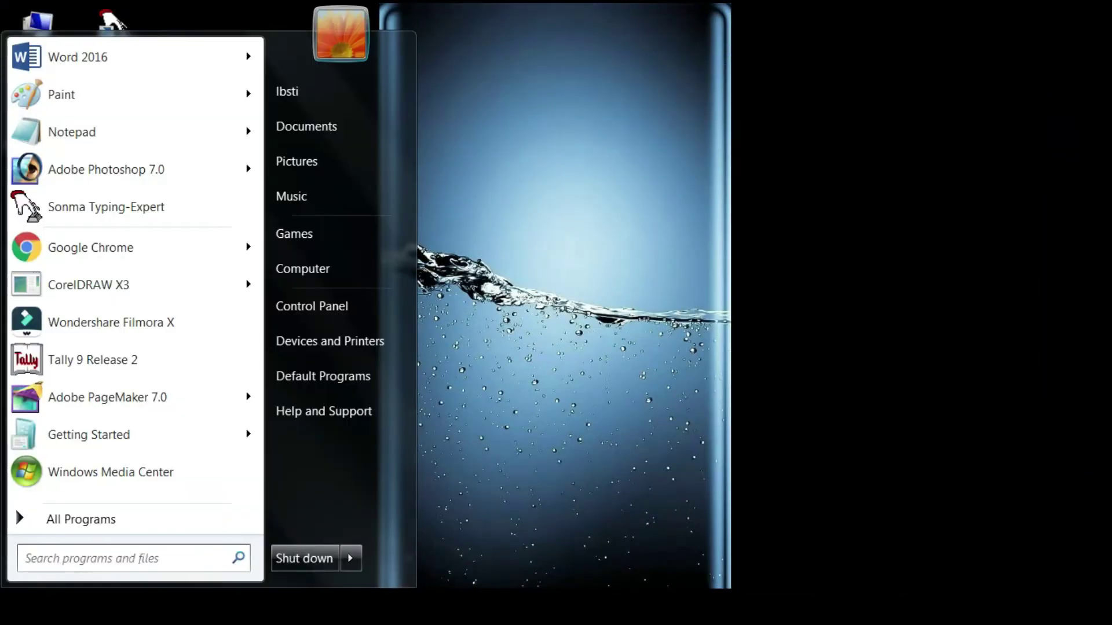
{"action": "type", "text": "exc"}
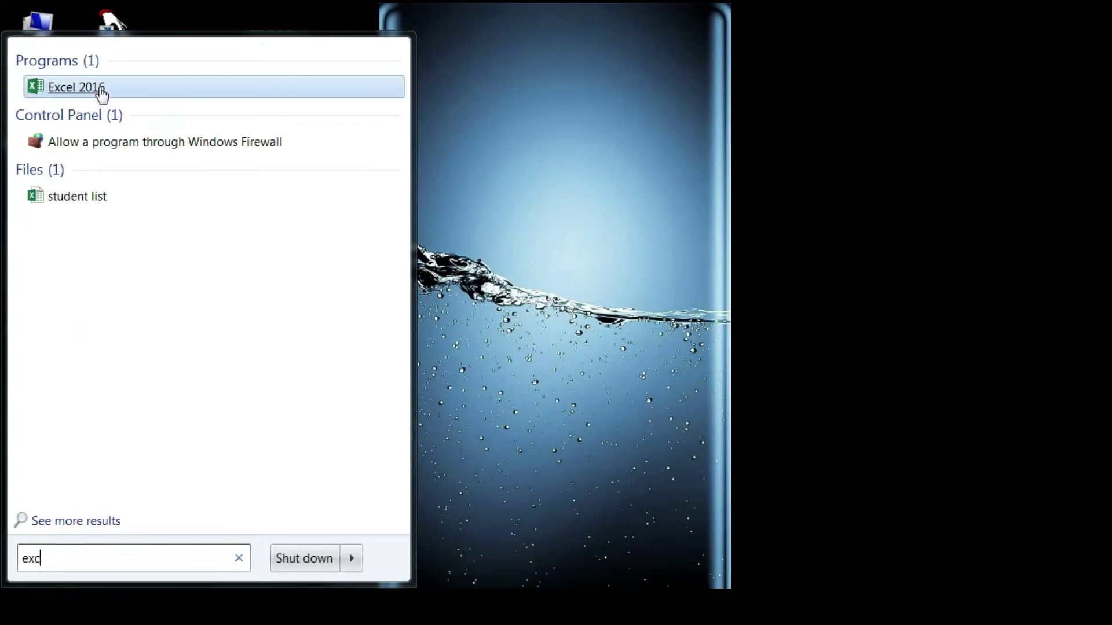
{"action": "left_click", "coordinate": [102, 92]}
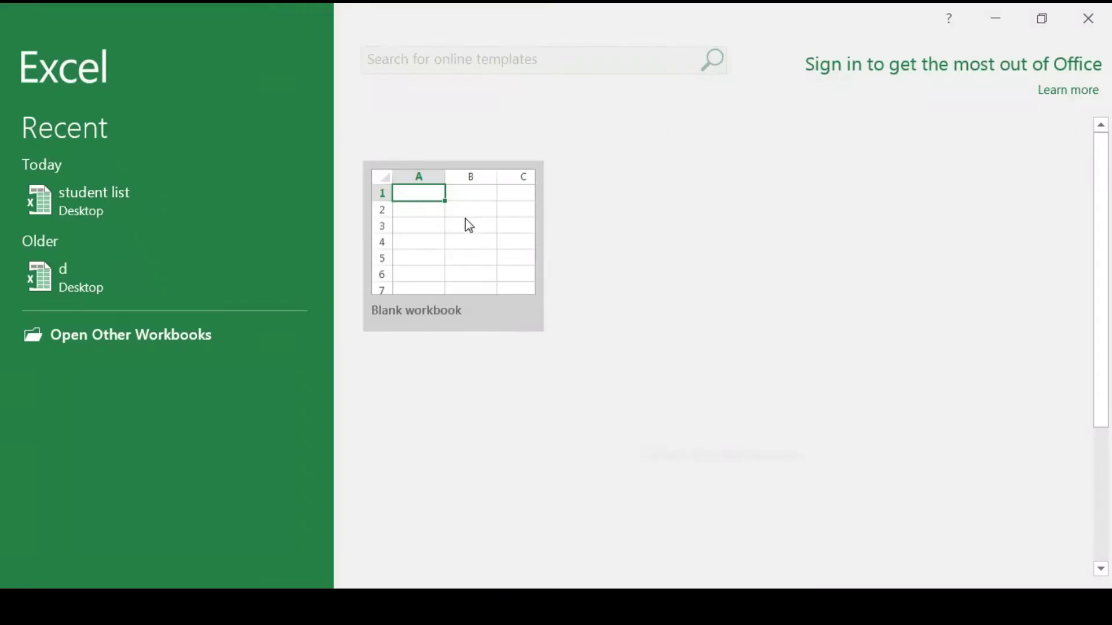
{"action": "left_click", "coordinate": [778, 492]}
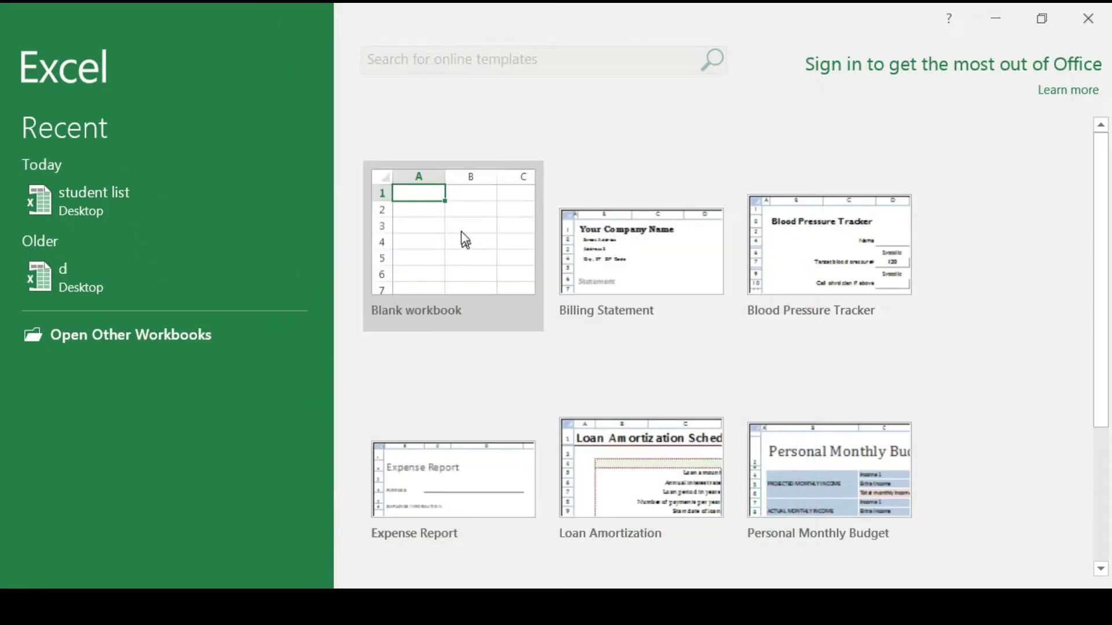
{"action": "left_click", "coordinate": [461, 232]}
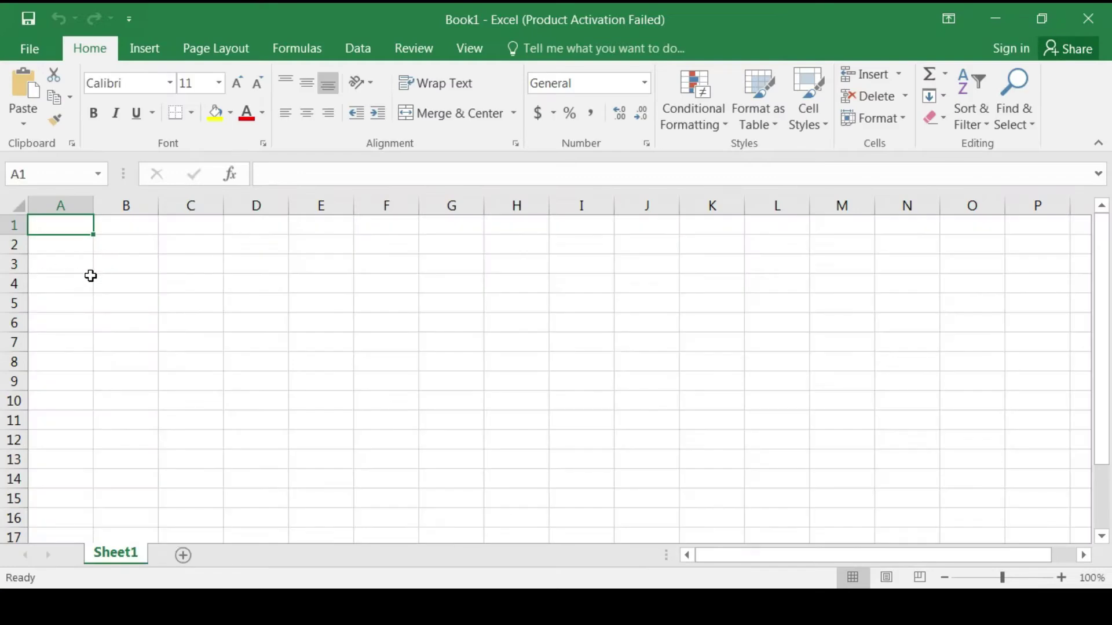
Enter the headings sl, name and father's name in A1:C1.
{"action": "type", "text": "sl"}
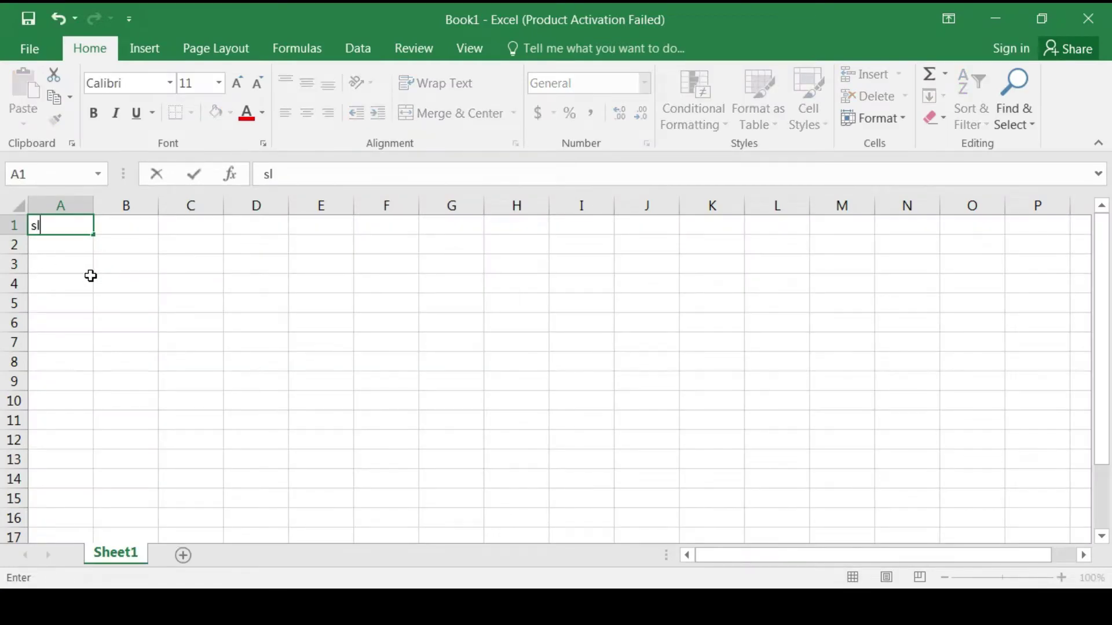
{"action": "key", "text": "Return"}
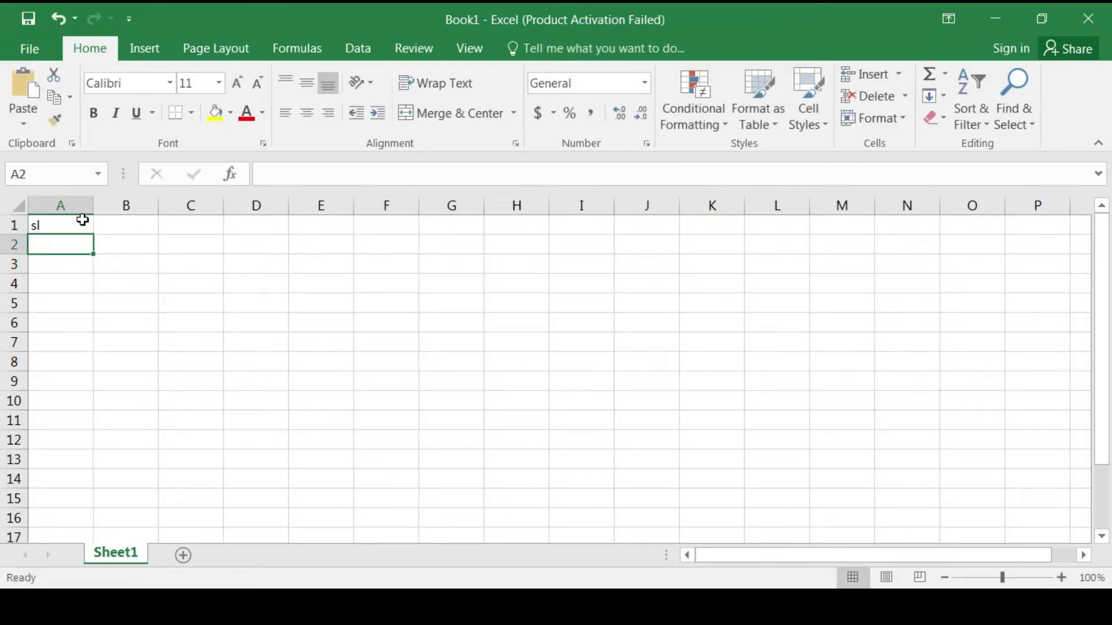
{"action": "left_click", "coordinate": [123, 228]}
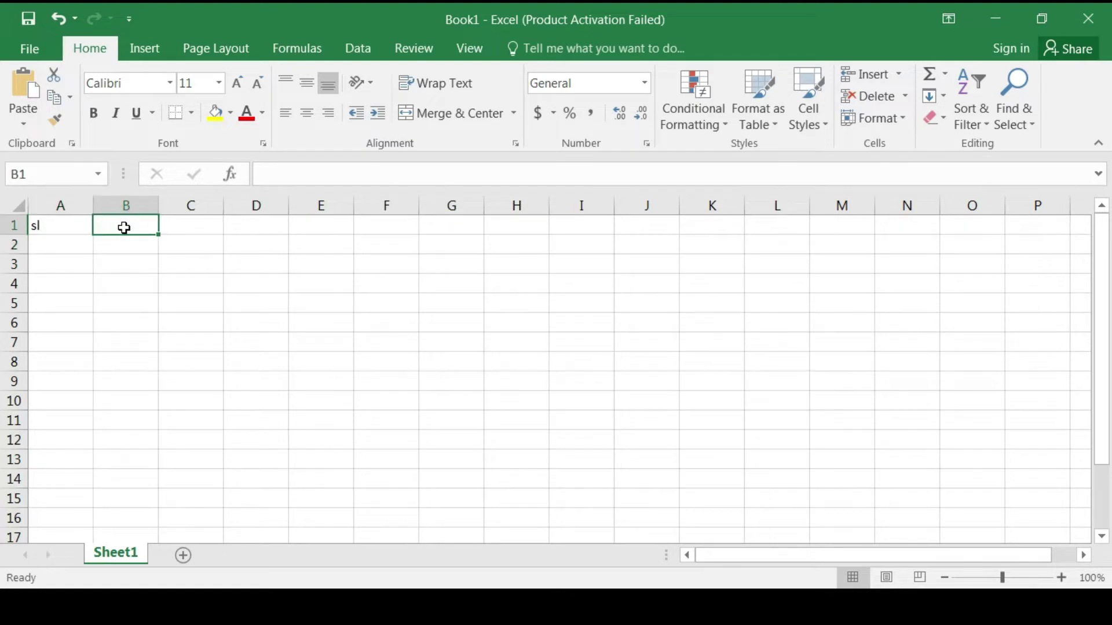
{"action": "type", "text": "name"}
{"action": "key", "text": "Tab"}
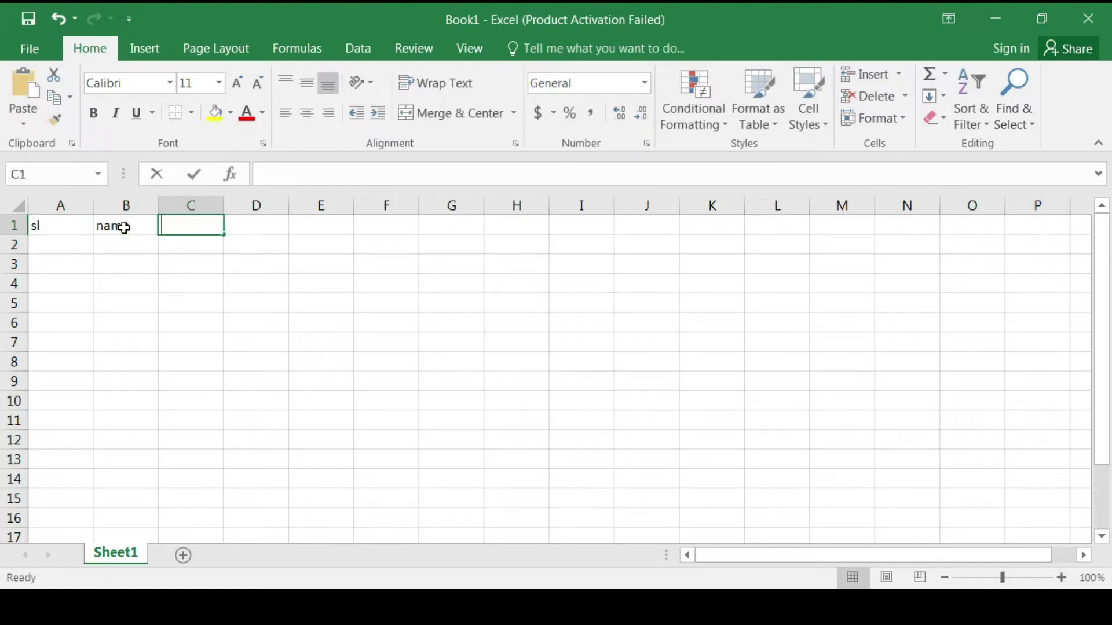
{"action": "type", "text": "fath"}
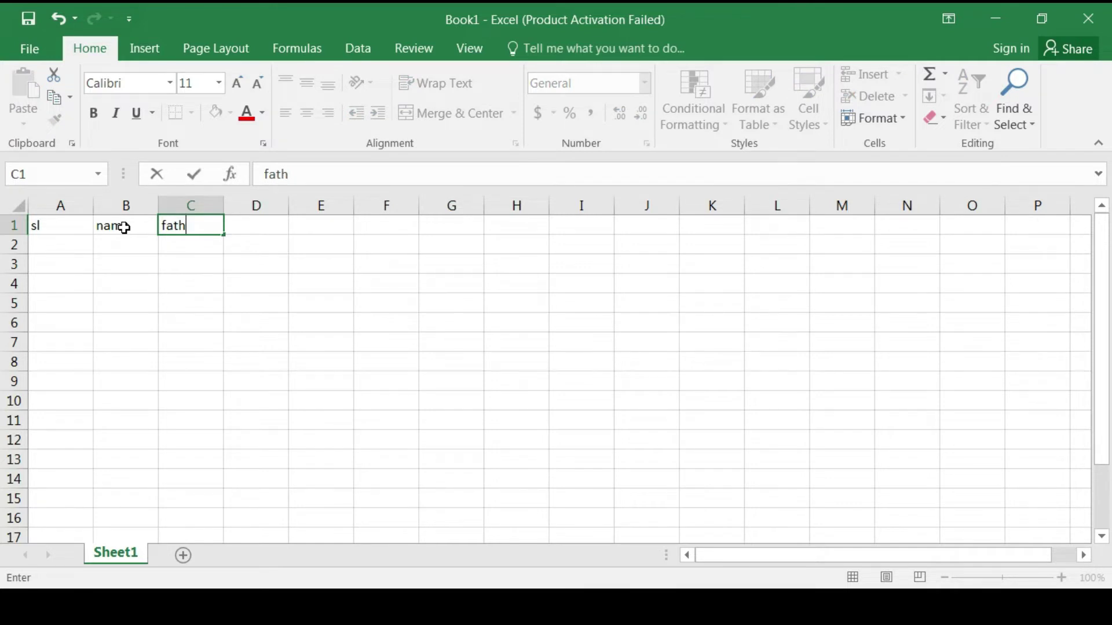
{"action": "type", "text": "er'"}
{"action": "type", "text": "s name"}
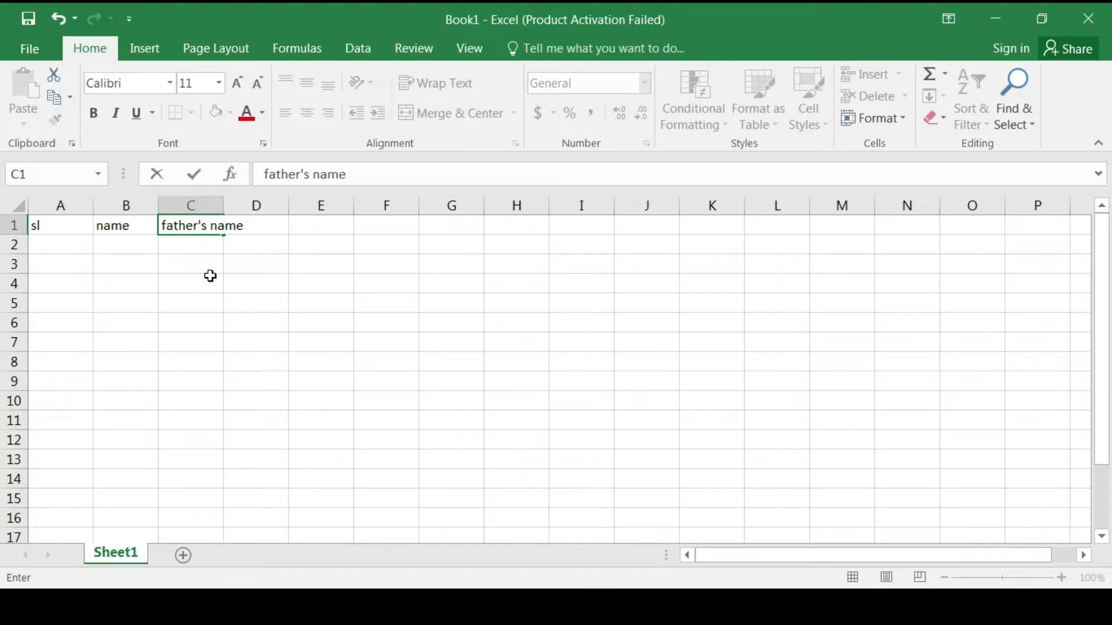
{"action": "left_click", "coordinate": [210, 276]}
Widen column C and add the headings addres and clas in D1 and E1.
{"action": "left_click_drag", "start_coordinate": [223, 205], "coordinate": [257, 206]}
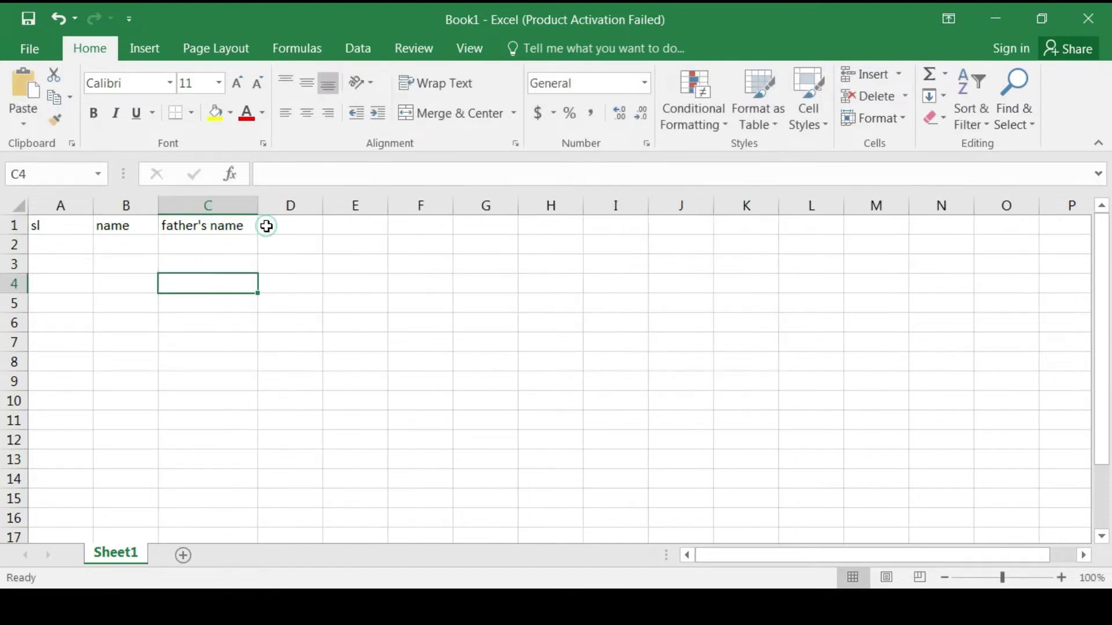
{"action": "left_click", "coordinate": [266, 225]}
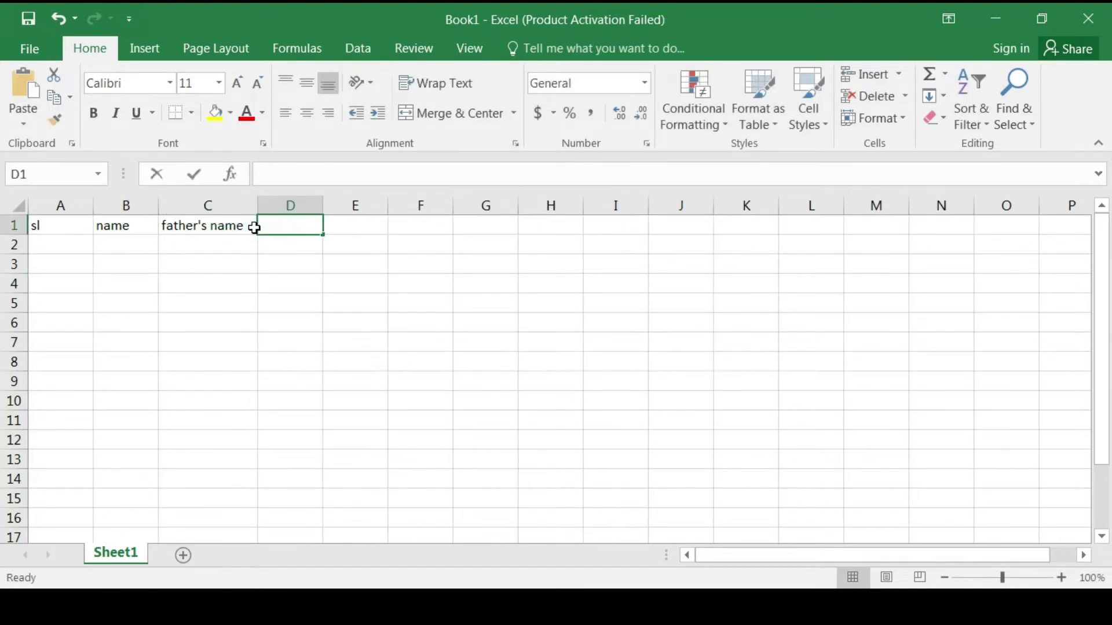
{"action": "type", "text": "addres"}
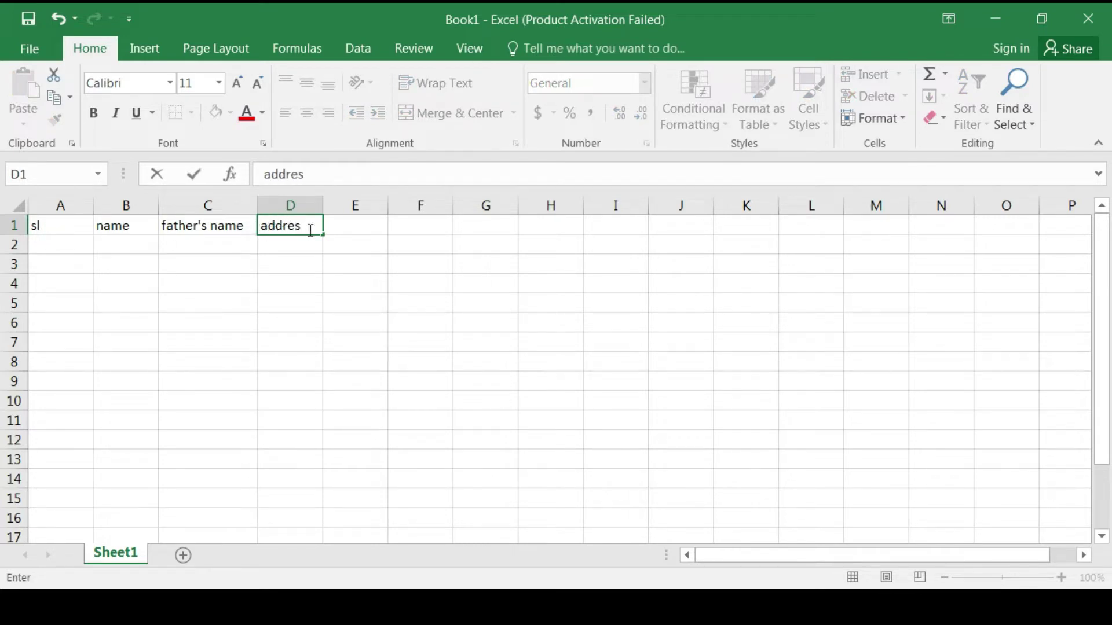
{"action": "left_click", "coordinate": [347, 236]}
{"action": "type", "text": "clas"}
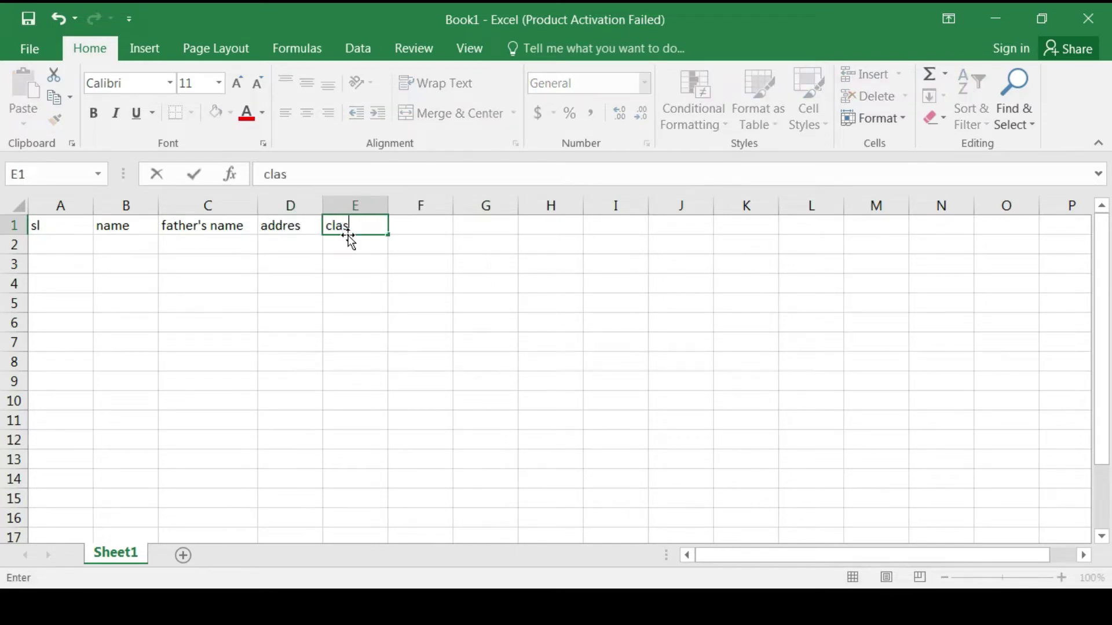
{"action": "left_click", "coordinate": [54, 242]}
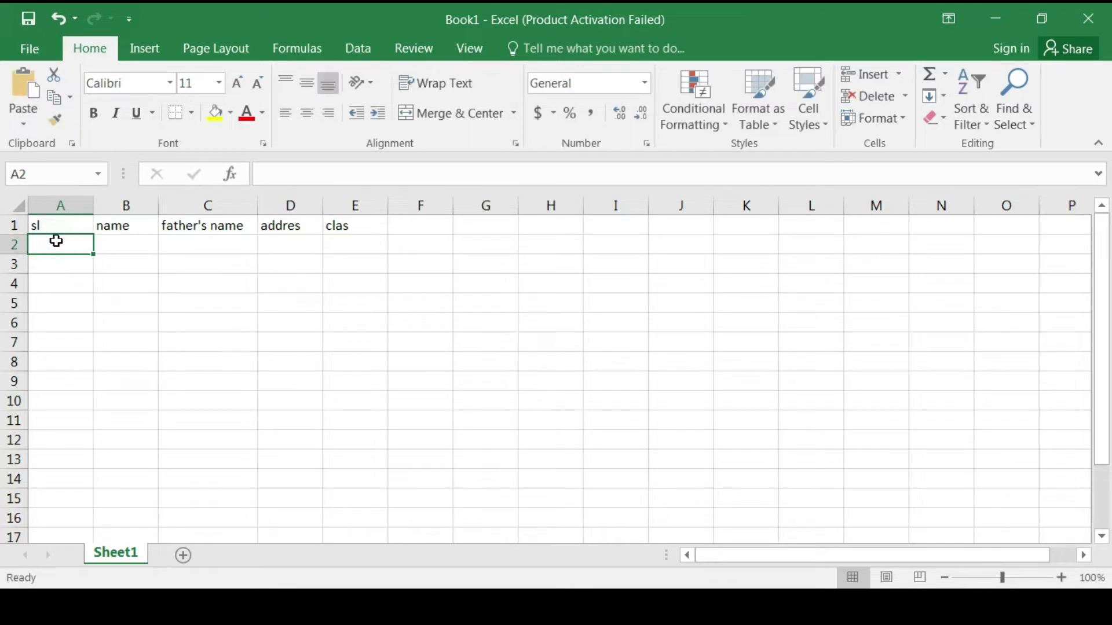
Enter serial numbers 1 and 2 in A2 and A3.
{"action": "type", "text": "1"}
{"action": "key", "text": "Return"}
{"action": "type", "text": "2"}
{"action": "left_click", "coordinate": [74, 247]}
Select the serial numbers and enter student names rohan, sohan, gita, sita, rita, tina in B2:B7.
{"action": "left_click_drag", "start_coordinate": [75, 248], "coordinate": [79, 351]}
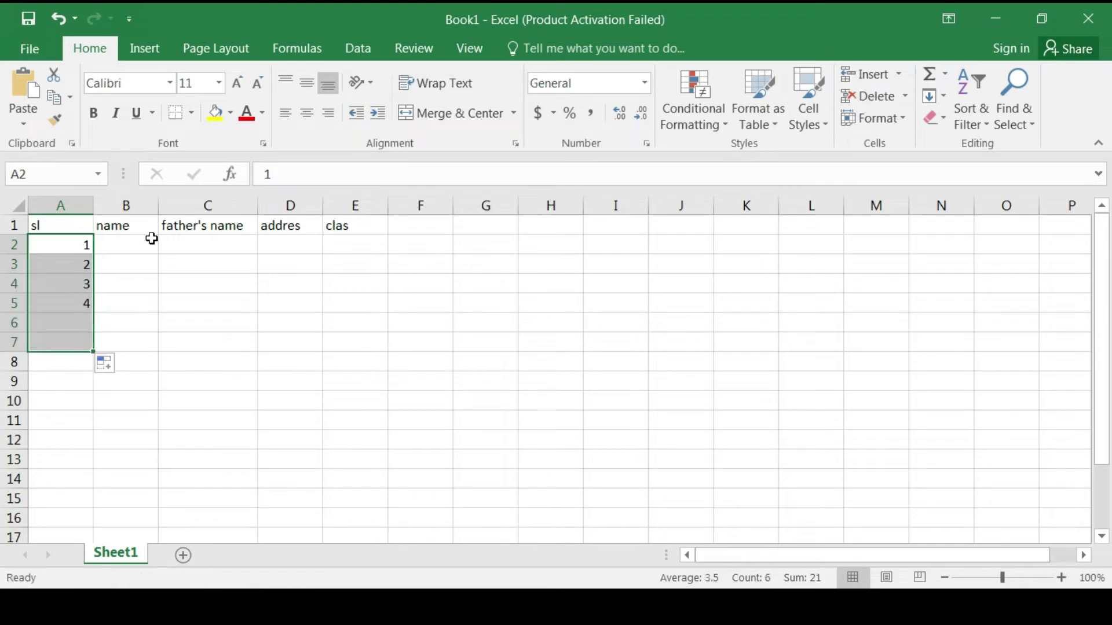
{"action": "left_click", "coordinate": [151, 239]}
{"action": "type", "text": "rohan"}
{"action": "key", "text": "Return"}
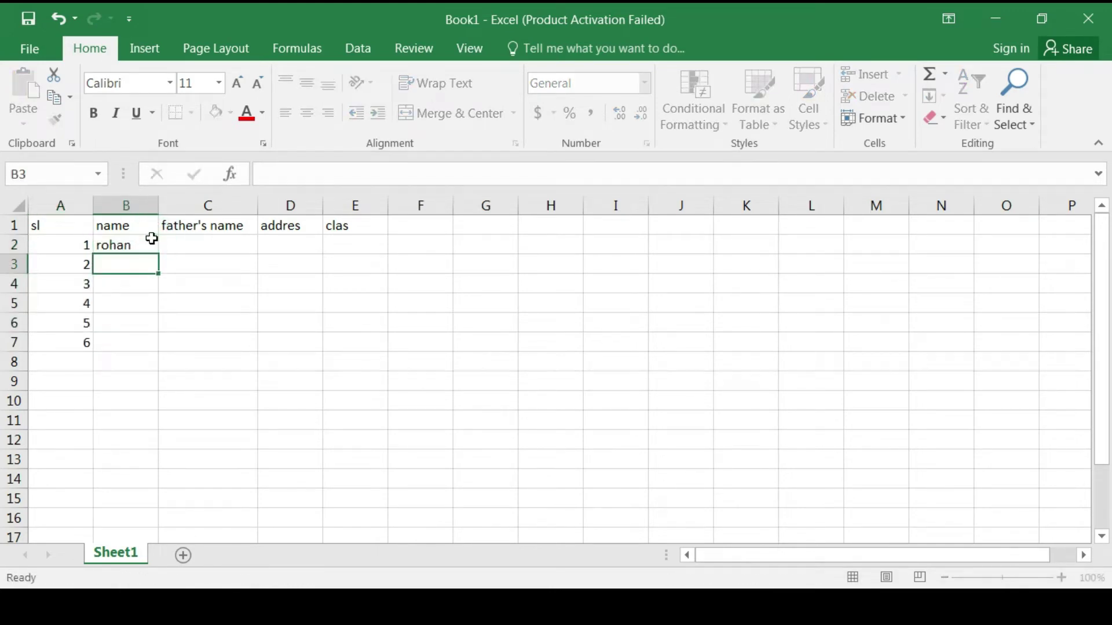
{"action": "type", "text": "sohan"}
{"action": "key", "text": "Return"}
{"action": "type", "text": "gita"}
{"action": "key", "text": "Return"}
{"action": "type", "text": "sit"}
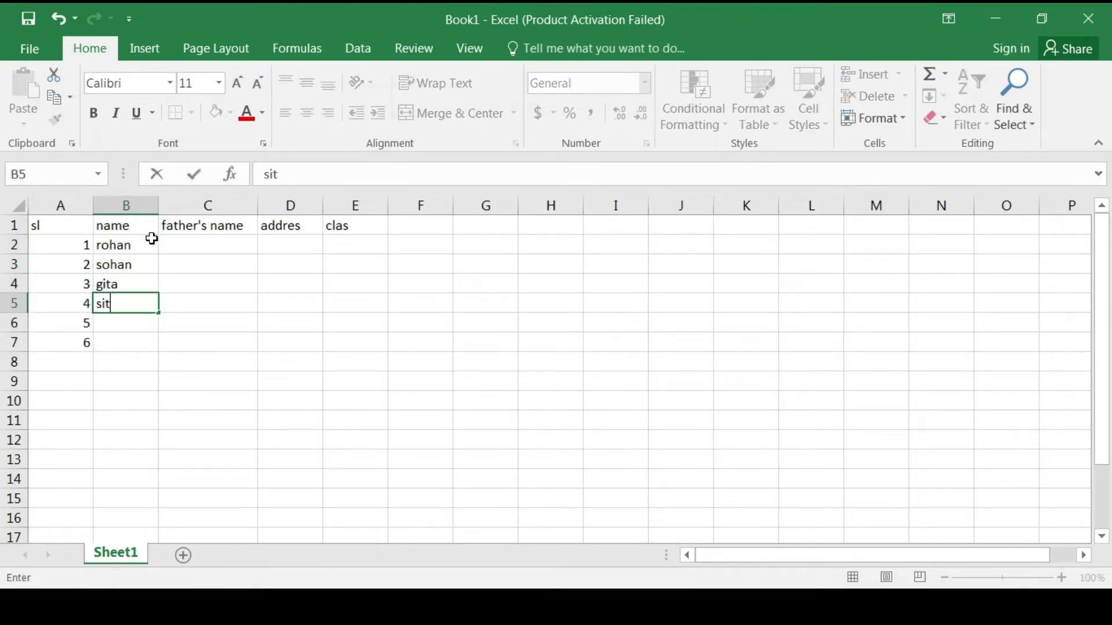
{"action": "type", "text": "a"}
{"action": "key", "text": "Return"}
{"action": "type", "text": "rita"}
{"action": "key", "text": "Return"}
{"action": "type", "text": "tina"}
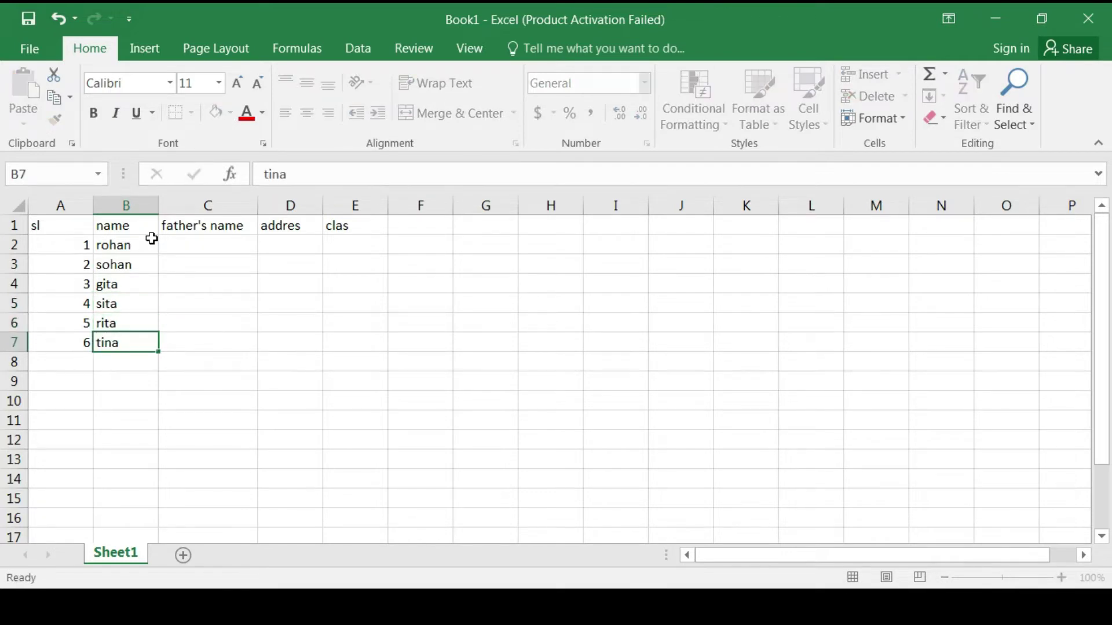
{"action": "key", "text": "Return"}
Enter fathers' names sanjay, rohit, ranjeet, dhanjay and nitish in C2:C6.
{"action": "left_click", "coordinate": [202, 245]}
{"action": "type", "text": "san"}
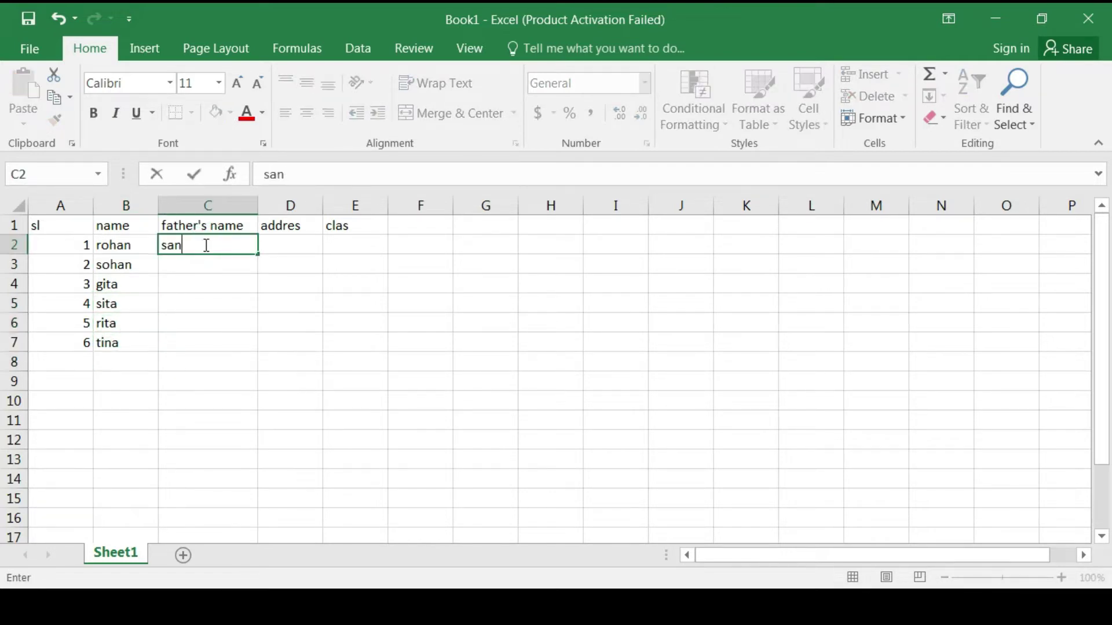
{"action": "type", "text": "jay"}
{"action": "key", "text": "Return"}
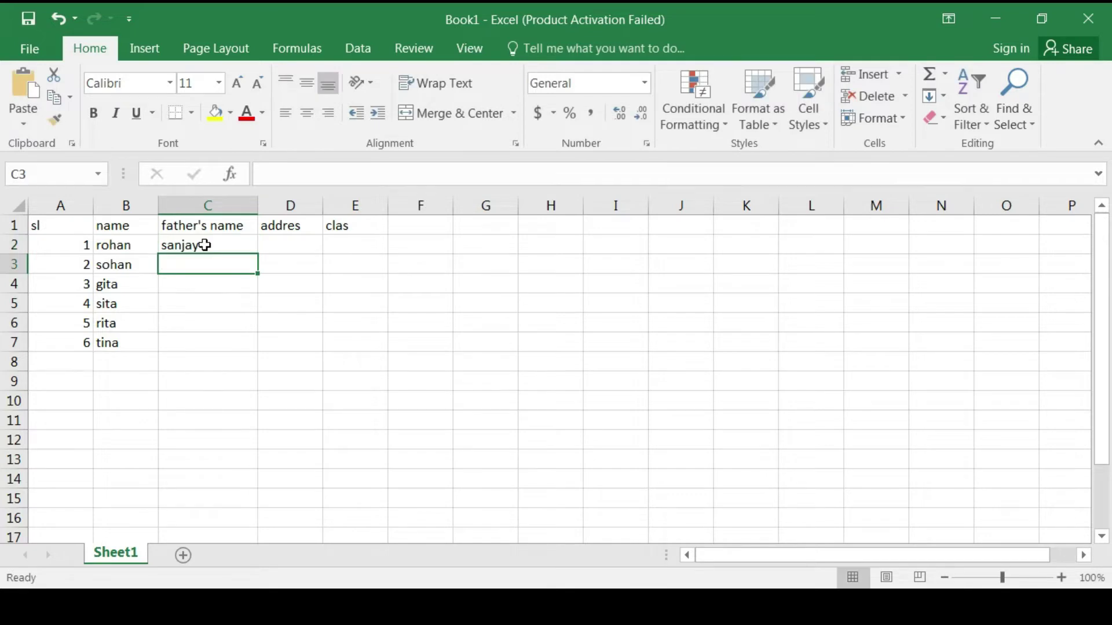
{"action": "type", "text": "rohit"}
{"action": "key", "text": "Return"}
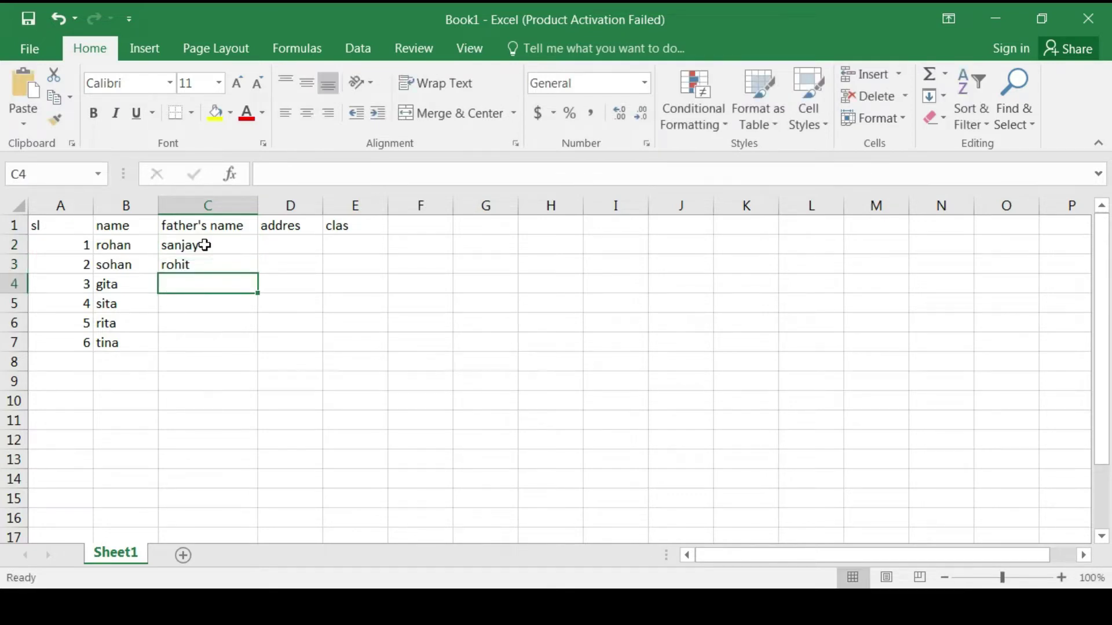
{"action": "type", "text": "r"}
{"action": "type", "text": "anjee"}
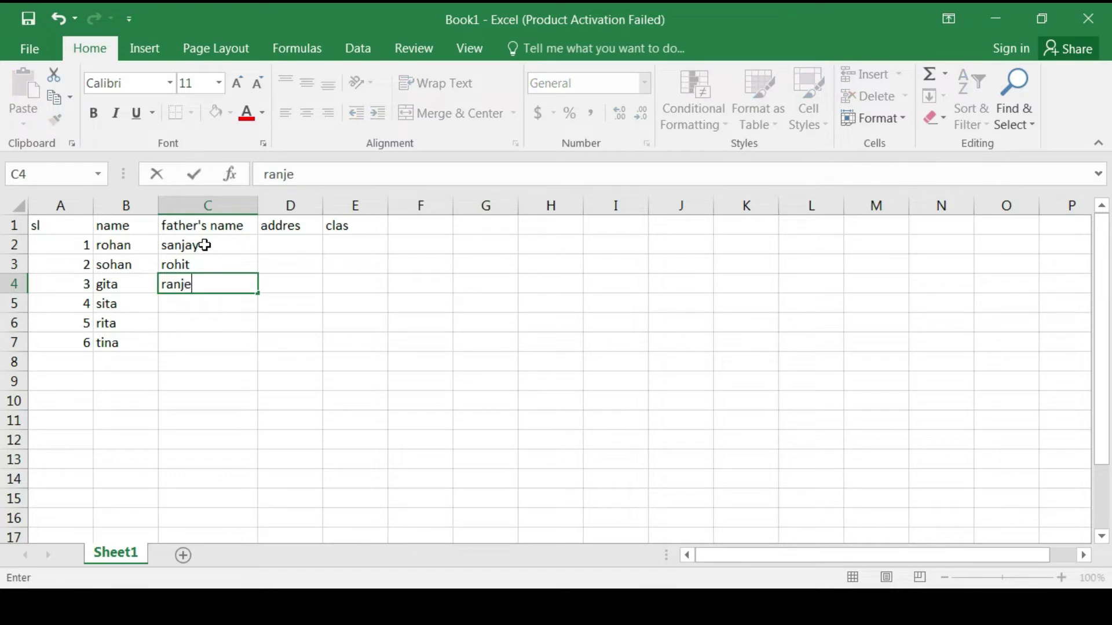
{"action": "type", "text": "t"}
{"action": "key", "text": "Return"}
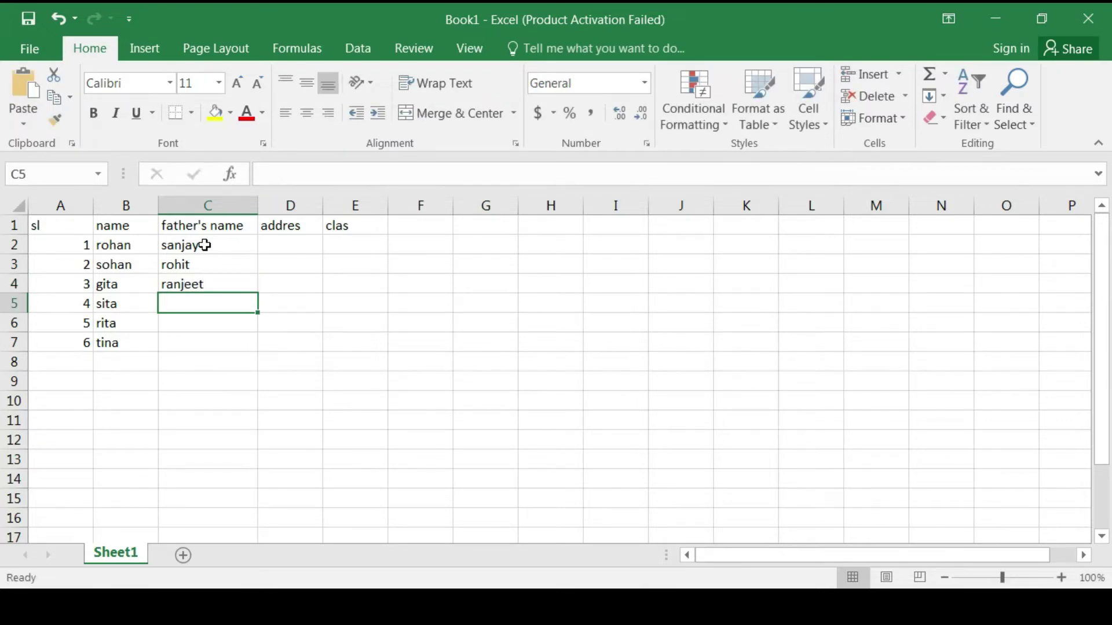
{"action": "type", "text": "dhanjay"}
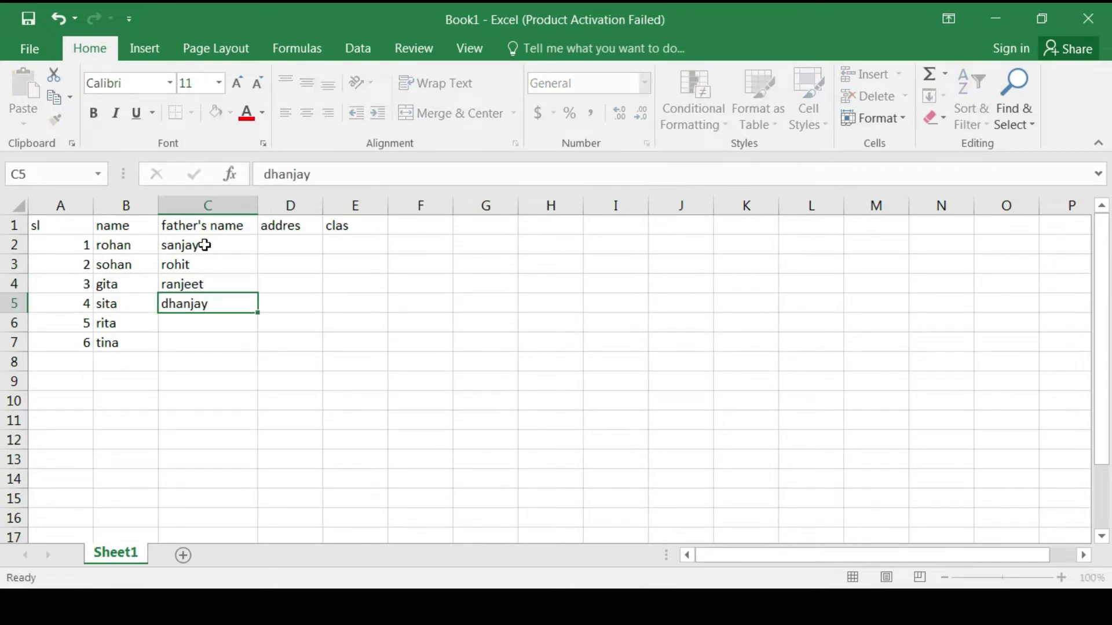
{"action": "key", "text": "Return"}
{"action": "type", "text": "niti"}
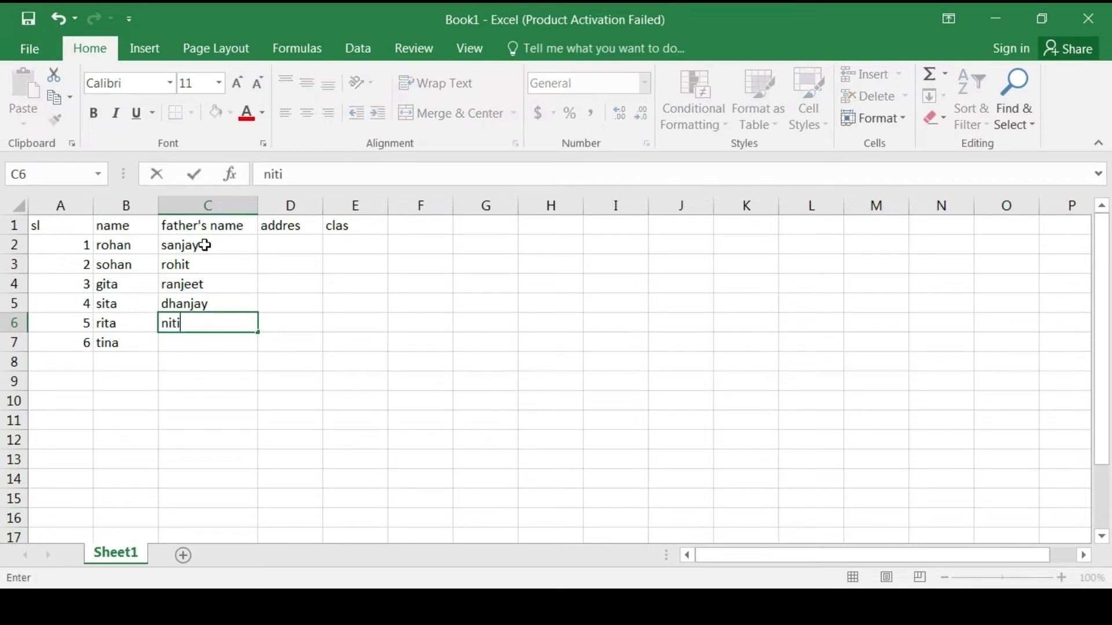
{"action": "type", "text": "sh"}
{"action": "key", "text": "Return"}
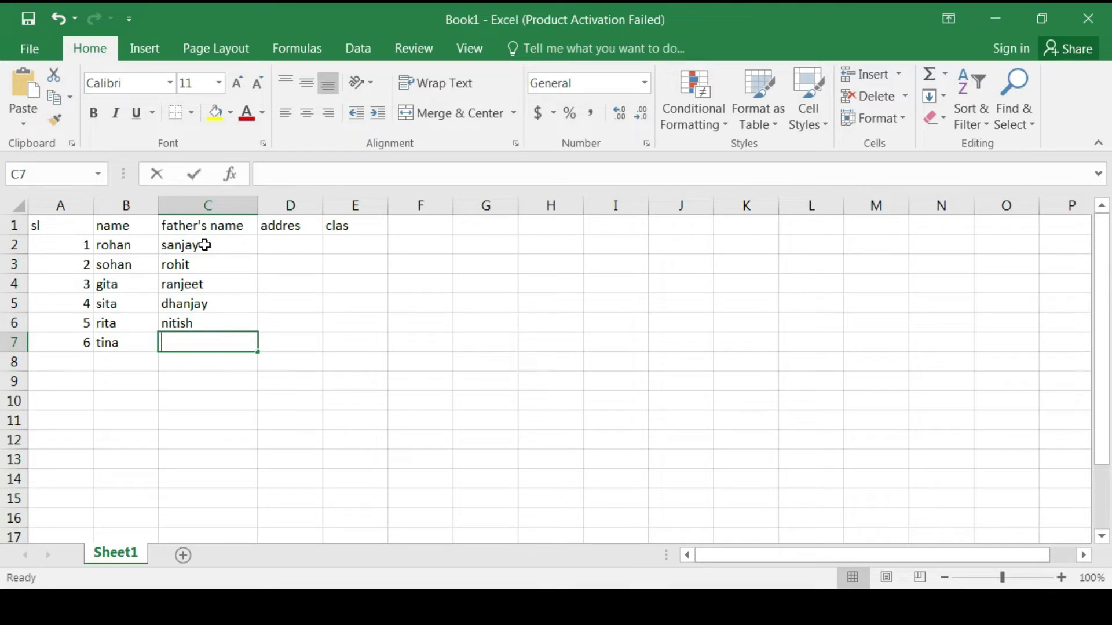
Add the last father's name sharma, then addresses kurtha, arwal and j bad in D2:D4.
{"action": "type", "text": "sharma"}
{"action": "left_click", "coordinate": [314, 249]}
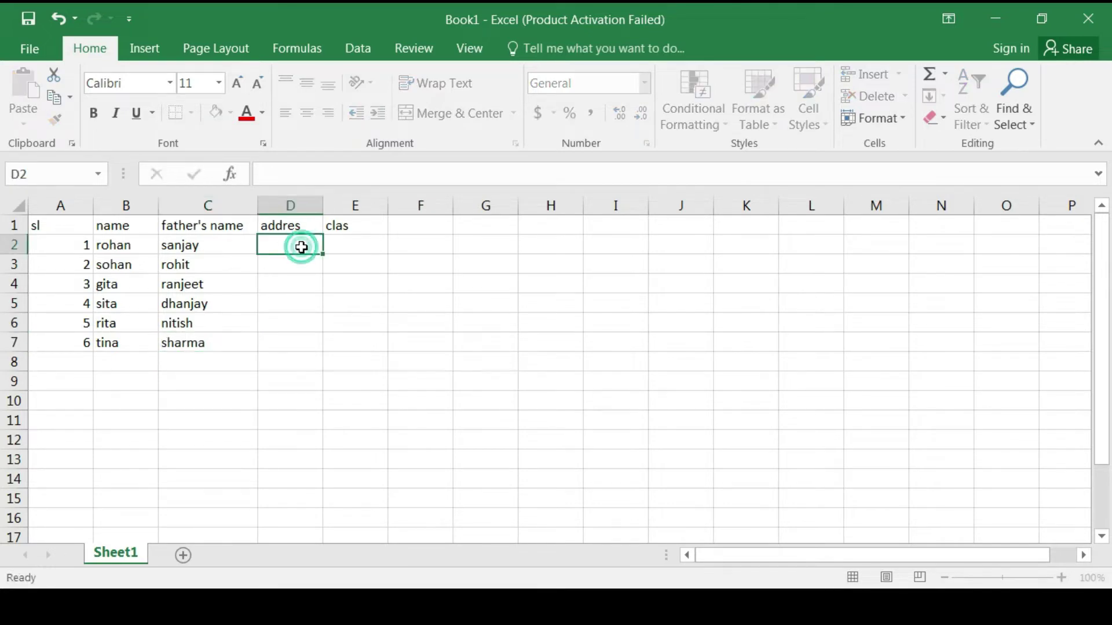
{"action": "type", "text": "kurtha"}
{"action": "key", "text": "Return"}
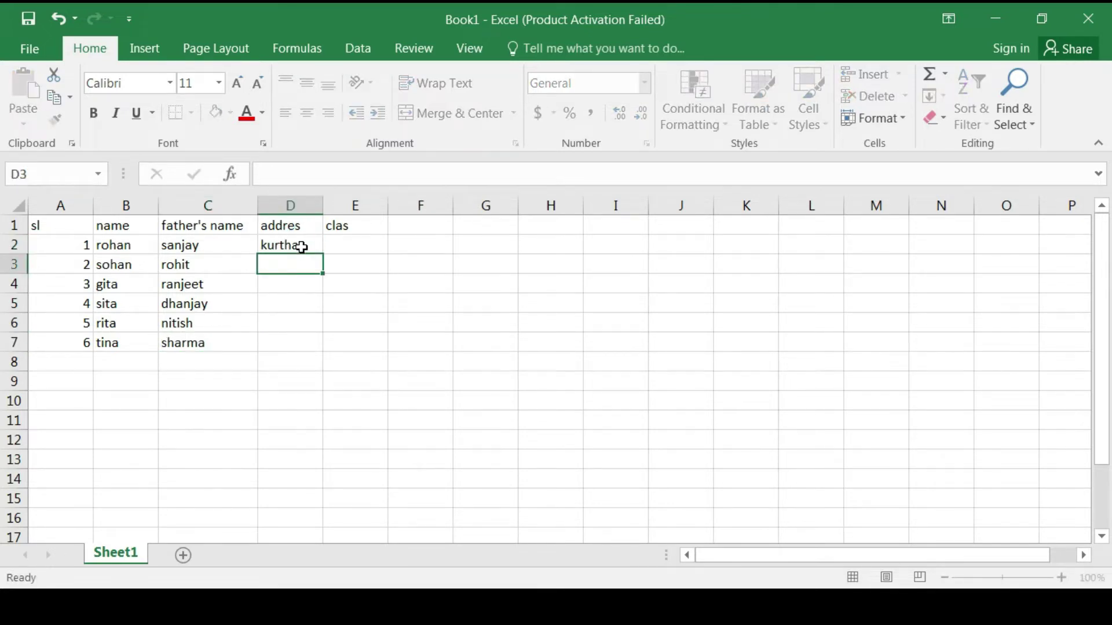
{"action": "type", "text": "arwal"}
{"action": "key", "text": "Return"}
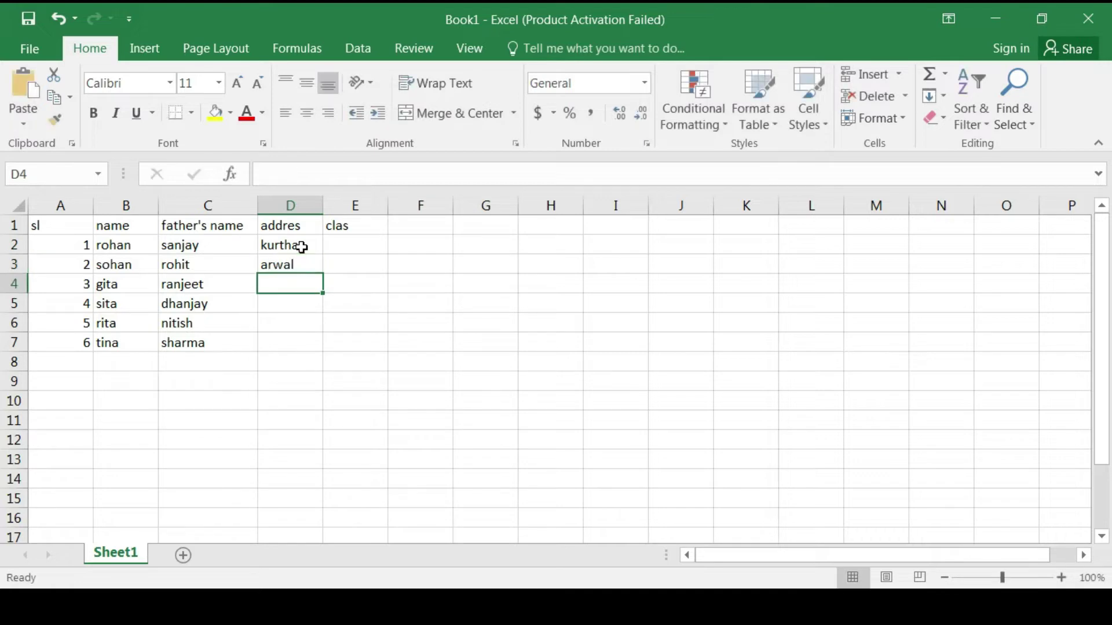
{"action": "type", "text": "jab"}
{"action": "key", "text": "BackSpace"}
{"action": "key", "text": "BackSpace"}
{"action": "key", "text": "BackSpace"}
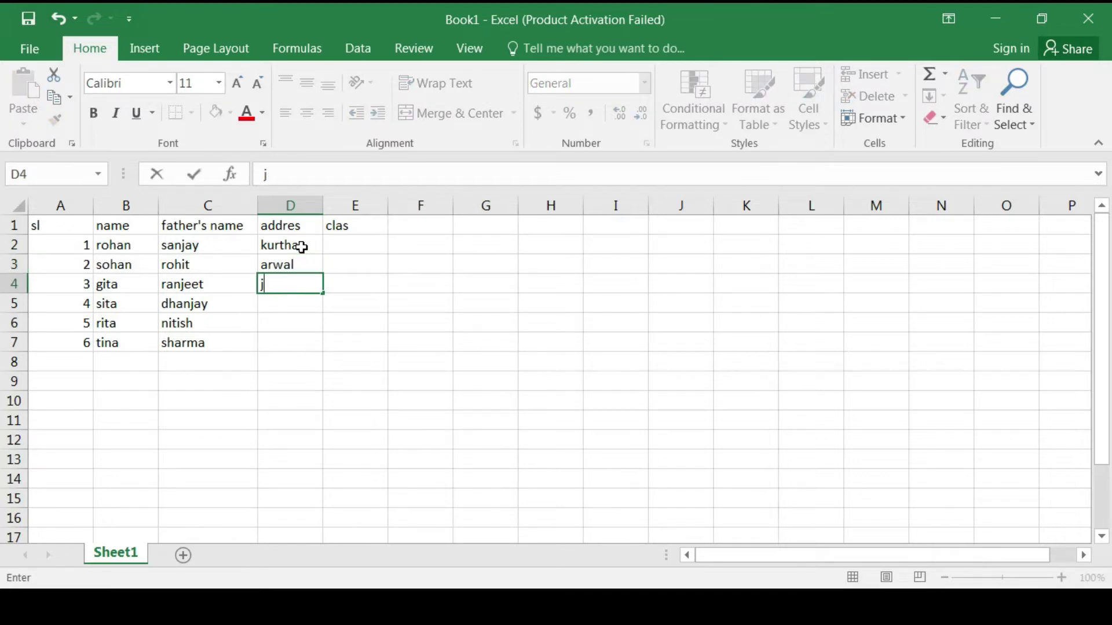
{"action": "type", "text": " bad"}
{"action": "key", "text": "Return"}
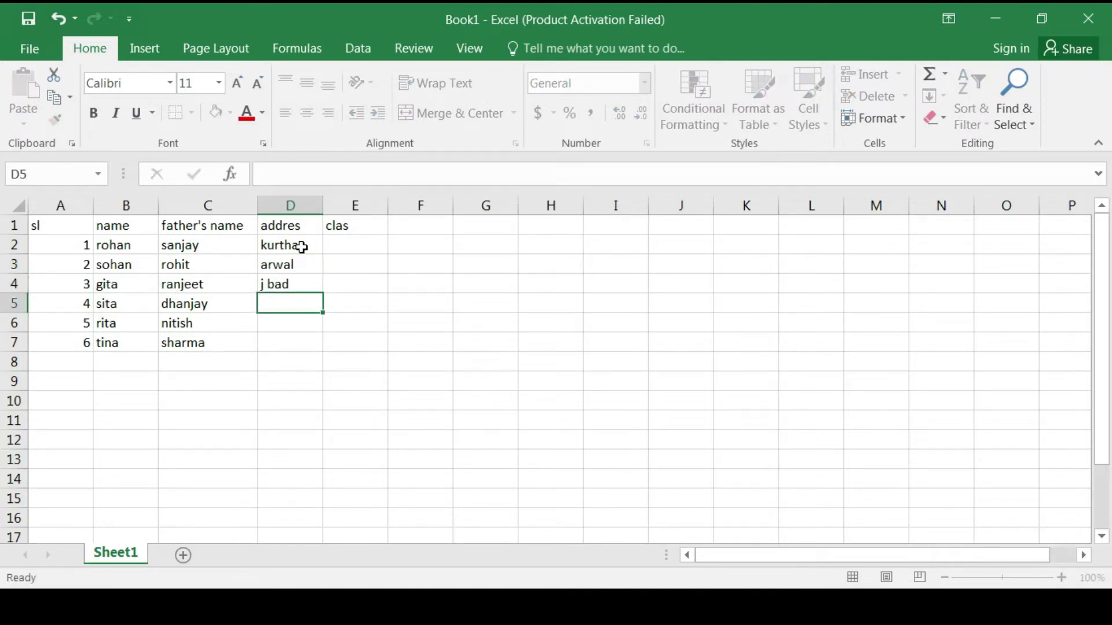
Enter addresses patna, gya and manikpur in D5:D7.
{"action": "type", "text": "patna"}
{"action": "key", "text": "Return"}
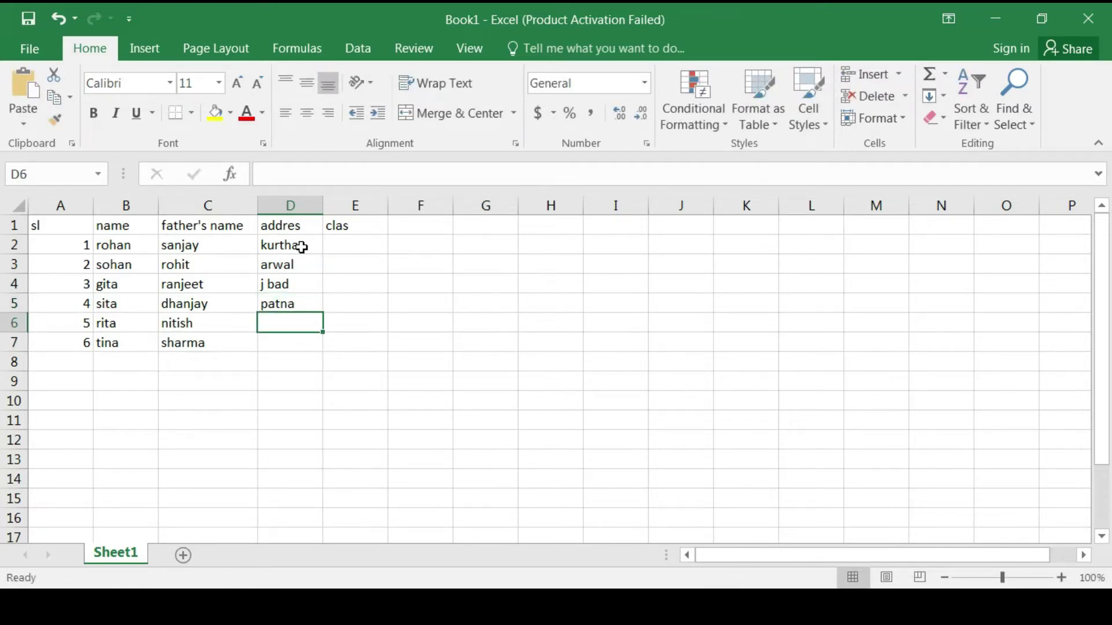
{"action": "type", "text": "gya"}
{"action": "key", "text": "Return"}
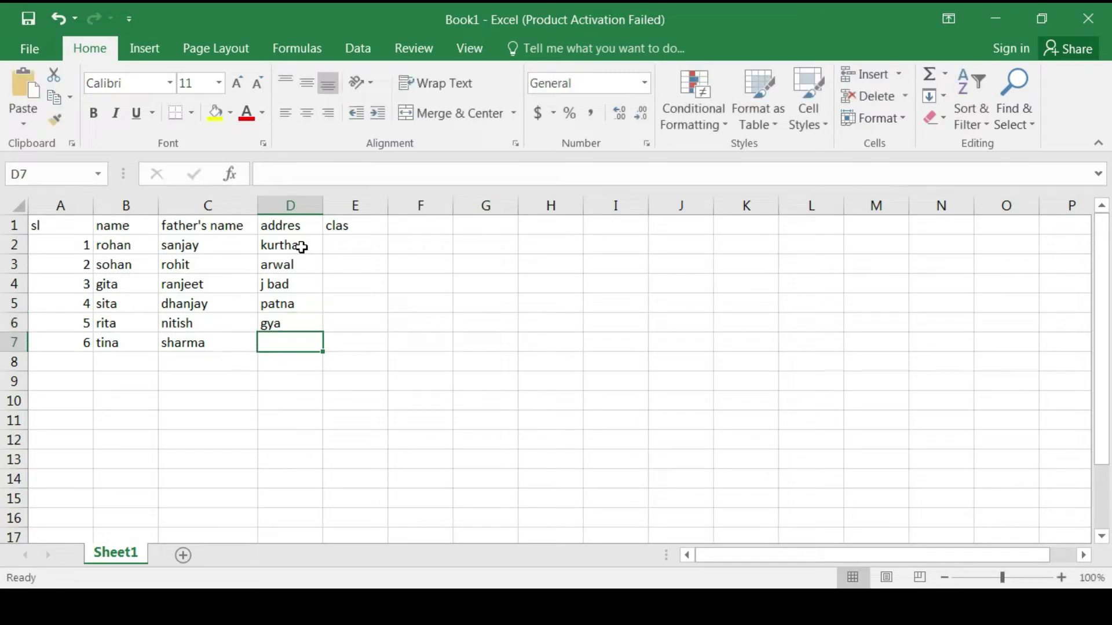
{"action": "type", "text": "mai"}
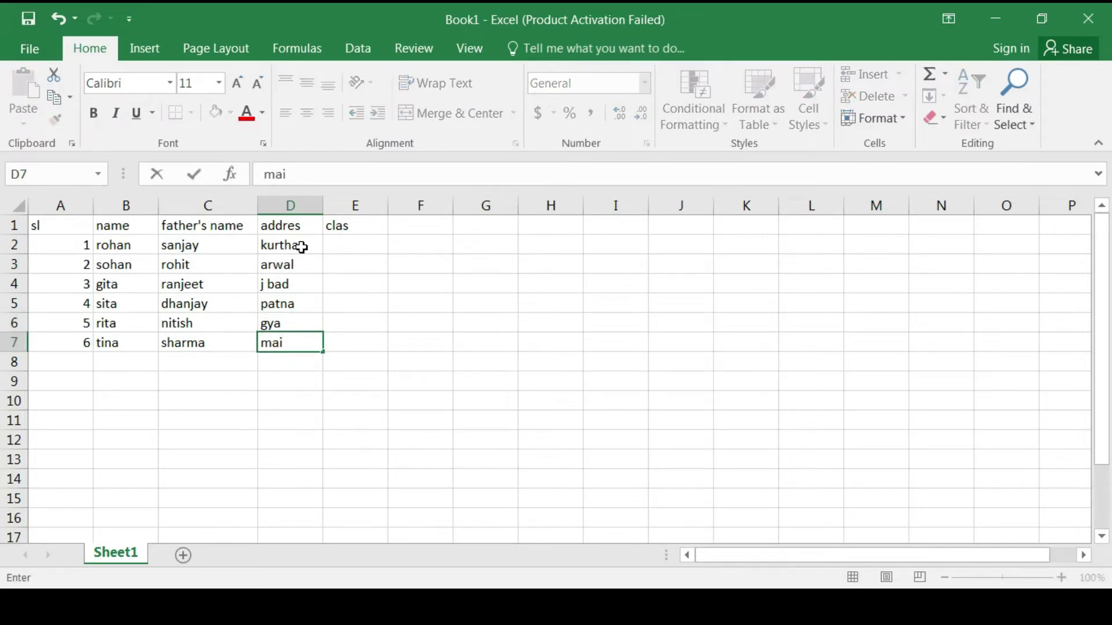
{"action": "key", "text": "BackSpace"}
{"action": "type", "text": "ani"}
{"action": "type", "text": "kpur"}
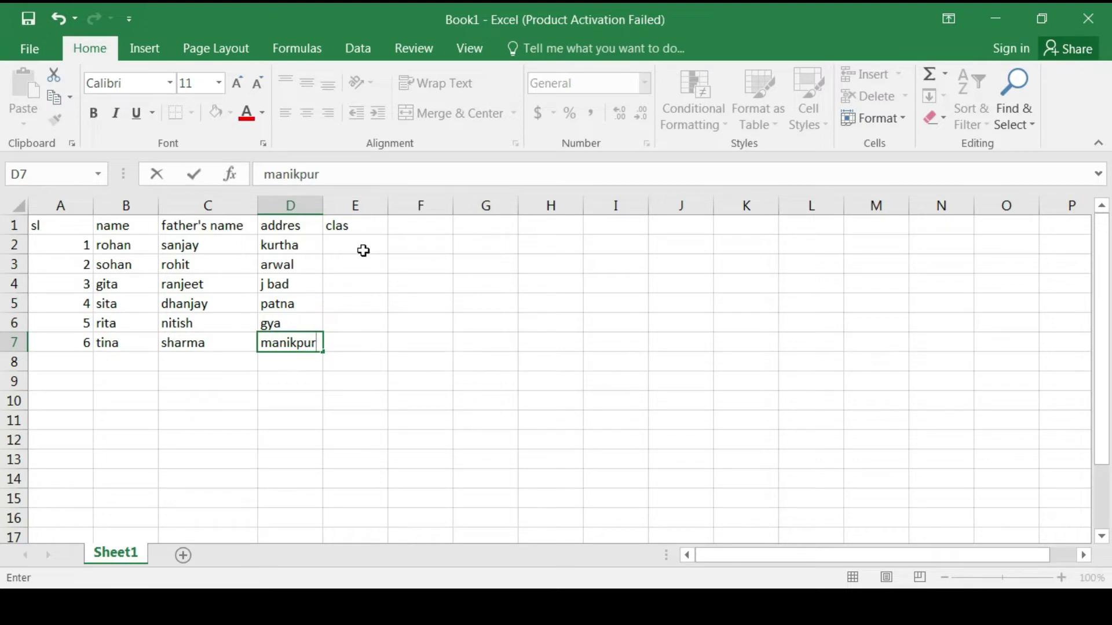
Enter class numbers 3, 6, 5, 4, 9 and 1 in E2:E7.
{"action": "left_click", "coordinate": [364, 250]}
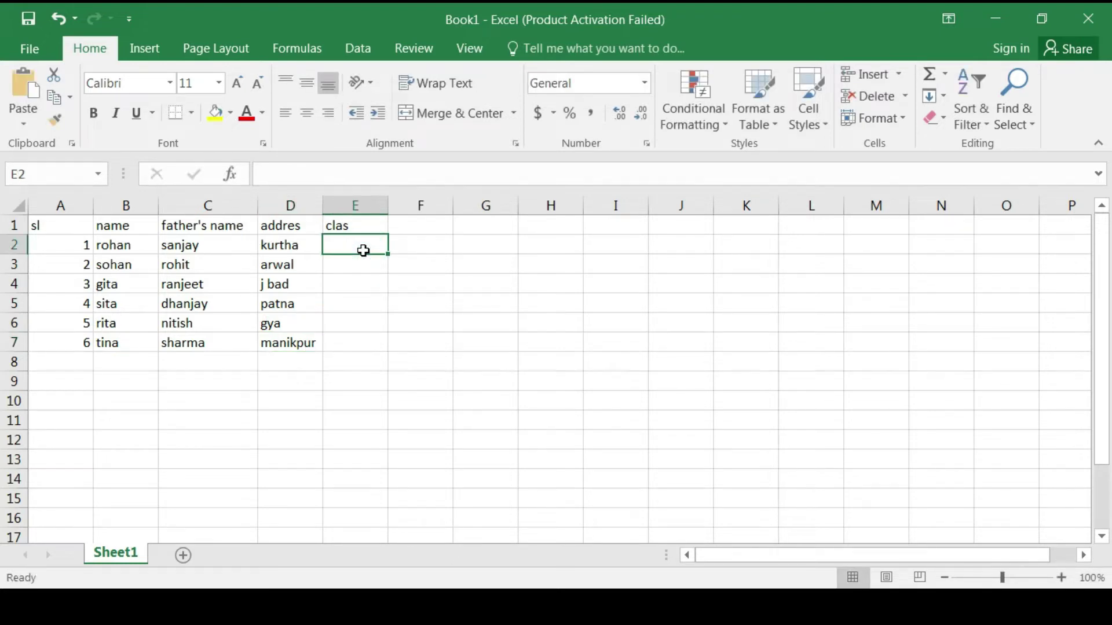
{"action": "type", "text": "3 6 5 4 9"}
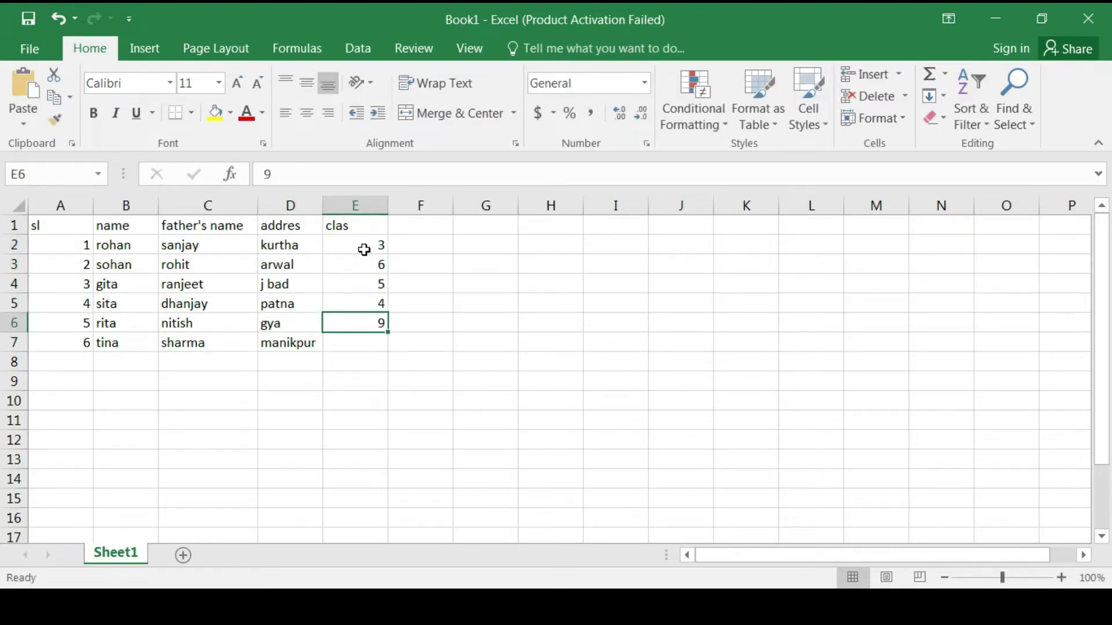
{"action": "key", "text": "Return"}
{"action": "type", "text": "1"}
{"action": "key", "text": "Return"}
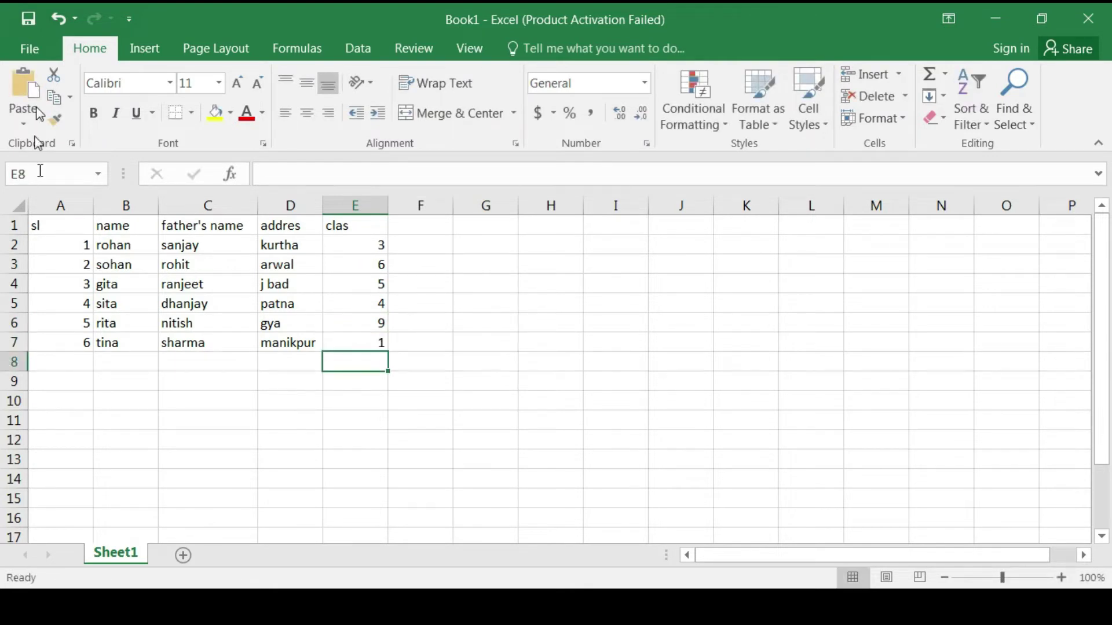
Save the workbook to the Desktop under the name 'student record sheet'.
{"action": "left_click", "coordinate": [37, 47]}
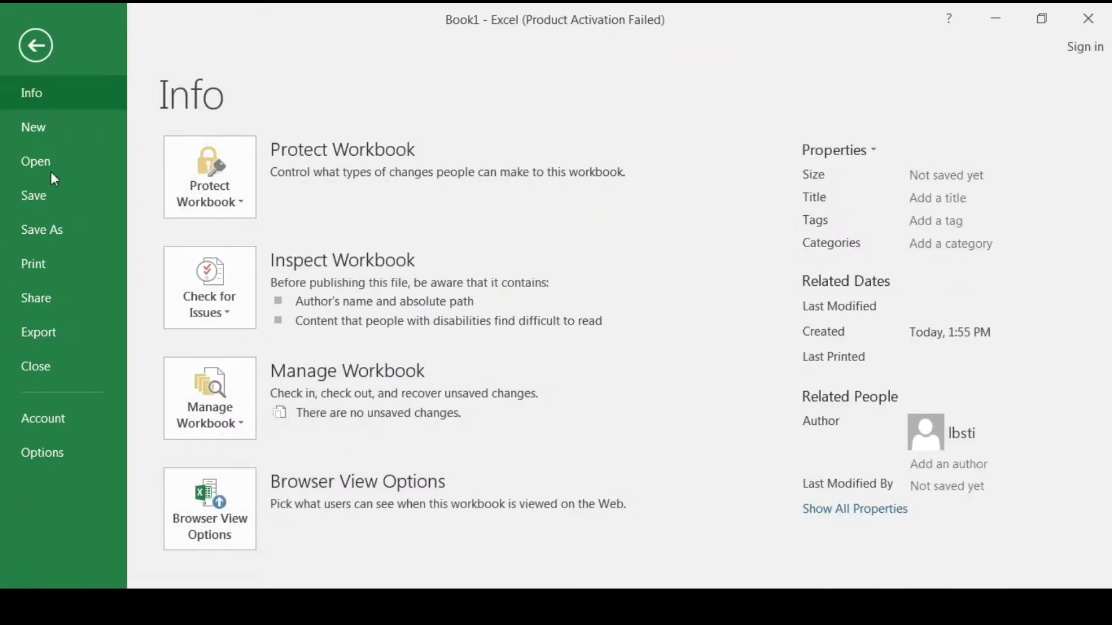
{"action": "left_click", "coordinate": [41, 229]}
{"action": "left_click", "coordinate": [260, 218]}
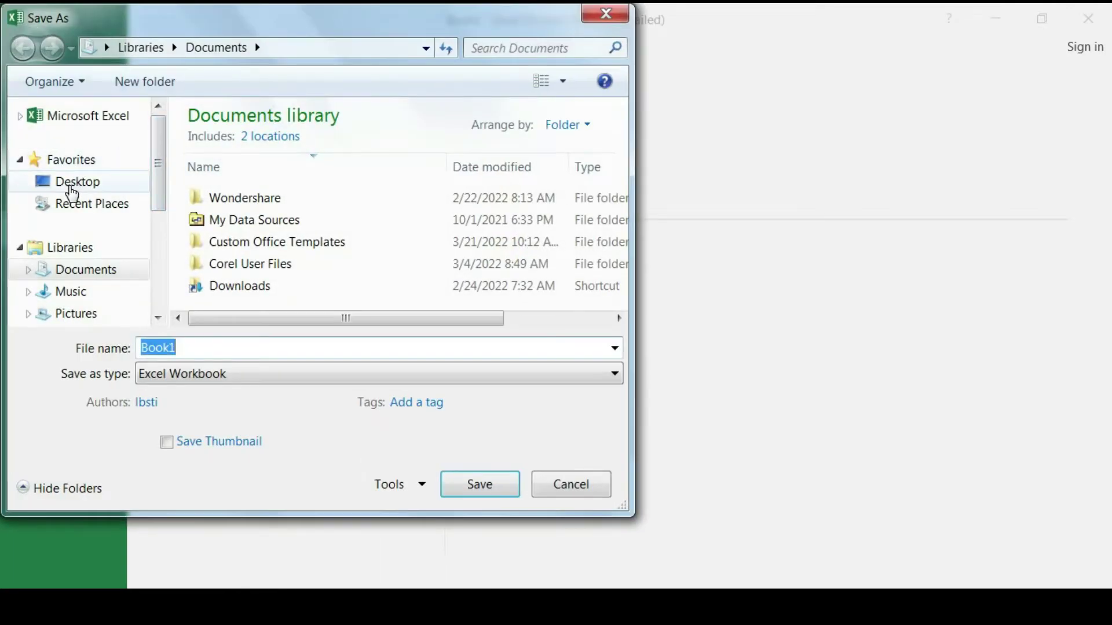
{"action": "left_click", "coordinate": [72, 192]}
{"action": "double_click", "coordinate": [188, 348]}
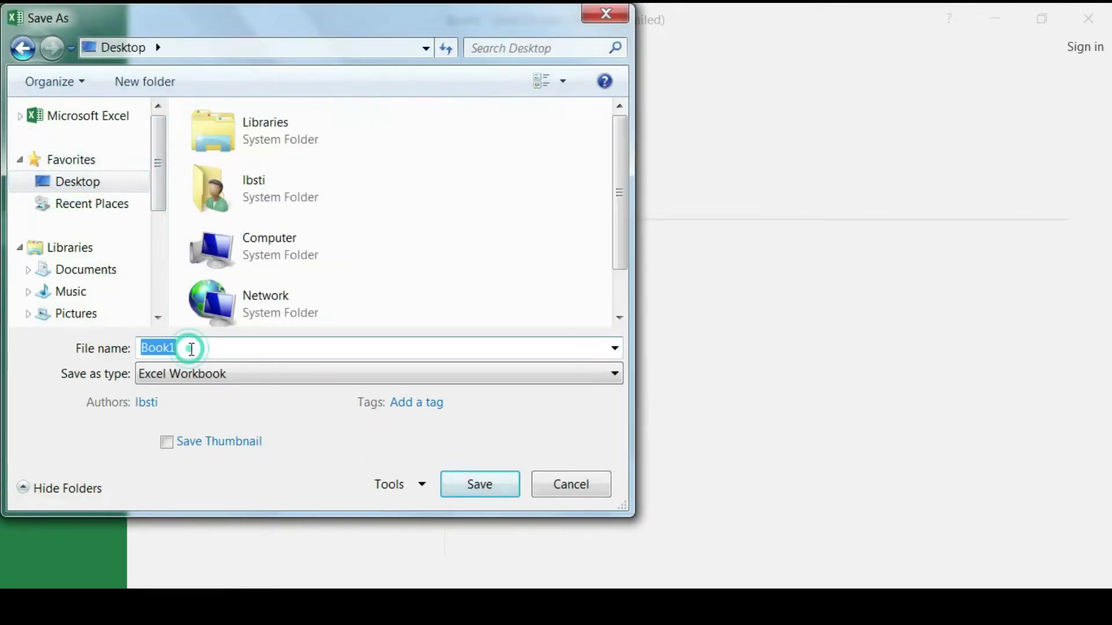
{"action": "type", "text": "stu"}
{"action": "key", "text": "BackSpace"}
{"action": "key", "text": "BackSpace"}
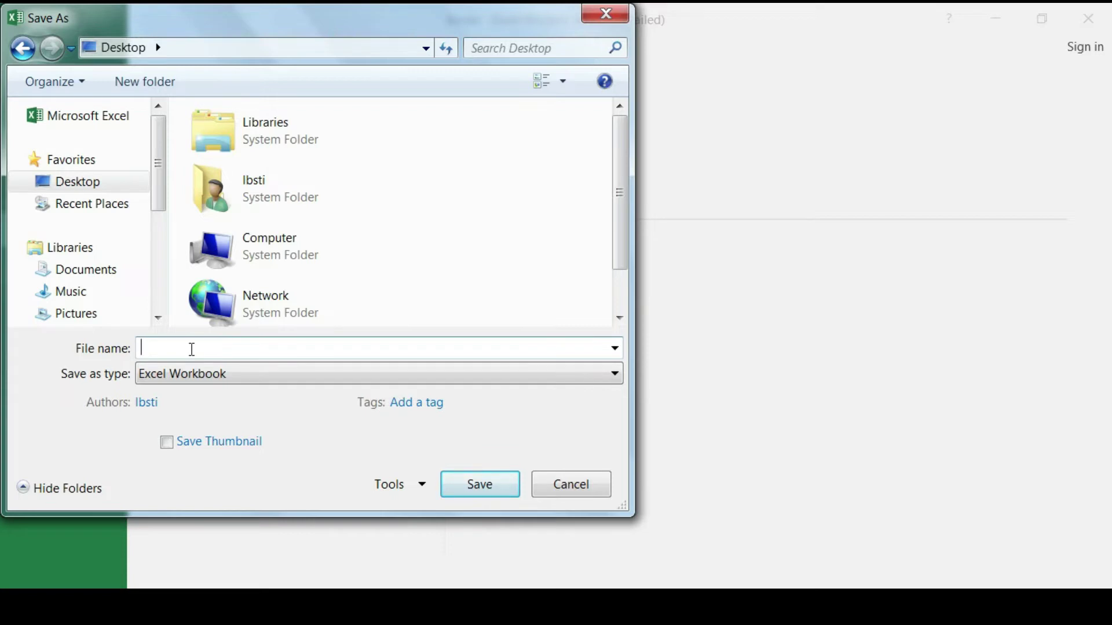
{"action": "type", "text": "st"}
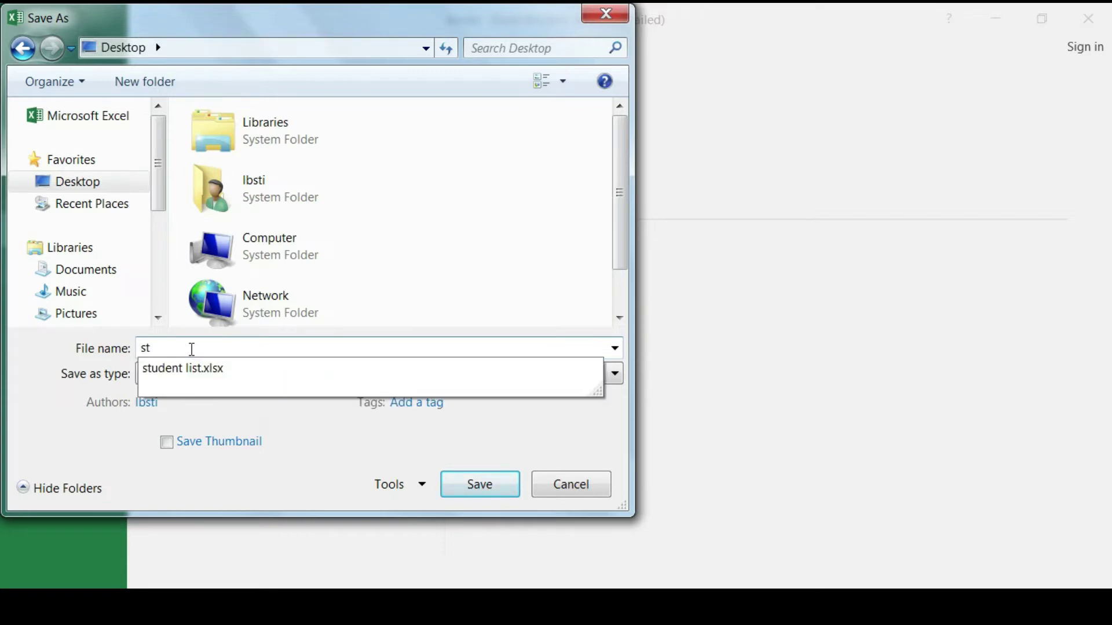
{"action": "type", "text": "dent"}
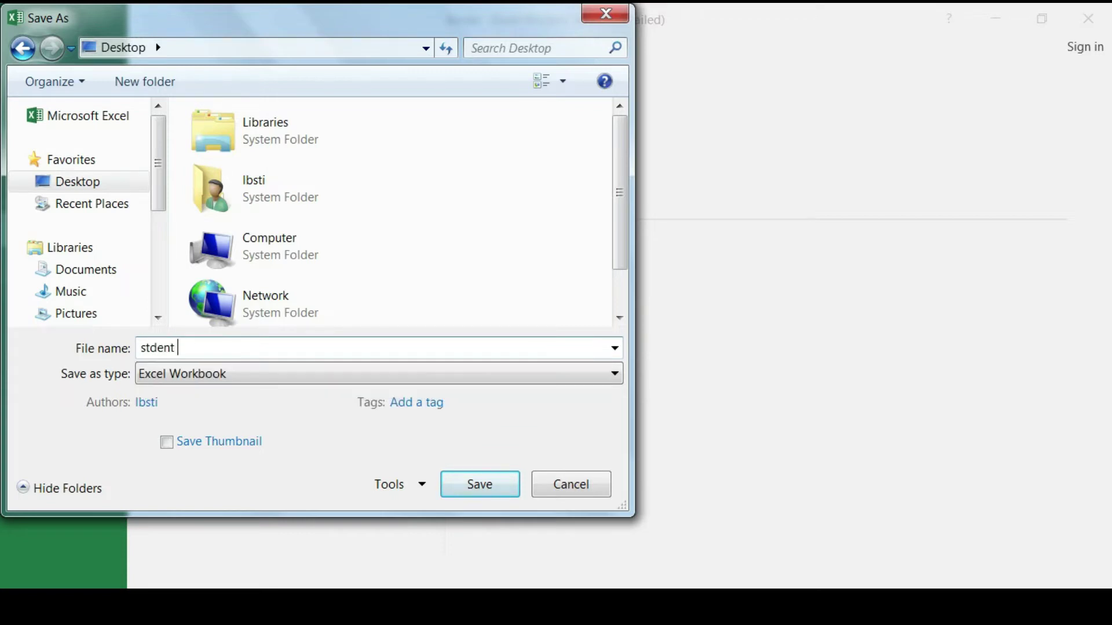
{"action": "key", "text": "BackSpace"}
{"action": "key", "text": "BackSpace"}
{"action": "key", "text": "BackSpace"}
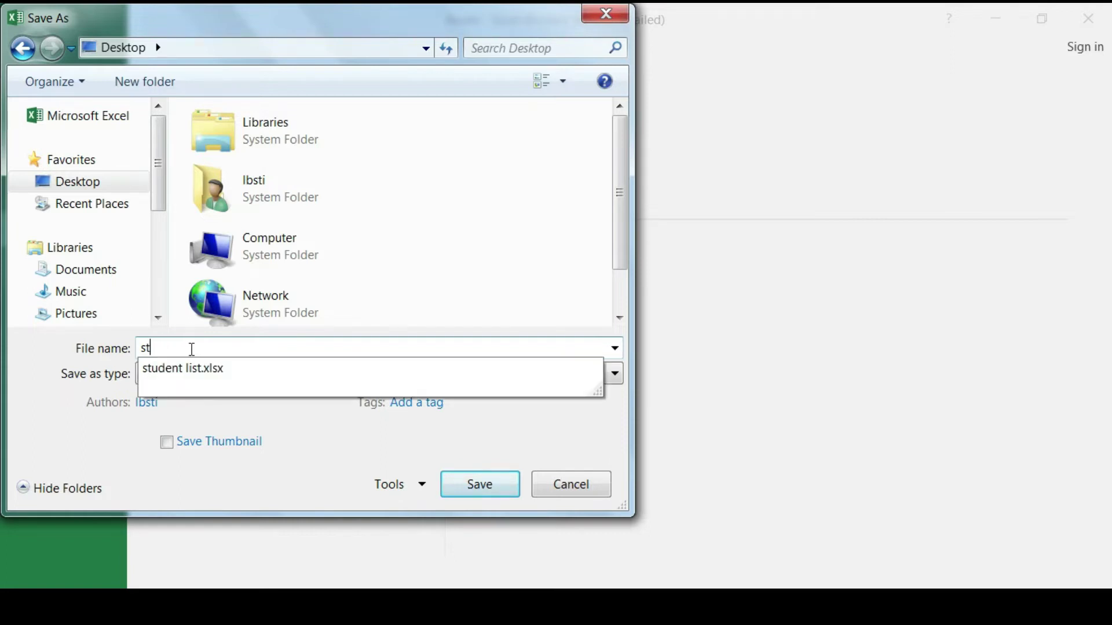
{"action": "key", "text": "BackSpace"}
{"action": "type", "text": "tudent "}
{"action": "type", "text": "re"}
{"action": "type", "text": "cord sh"}
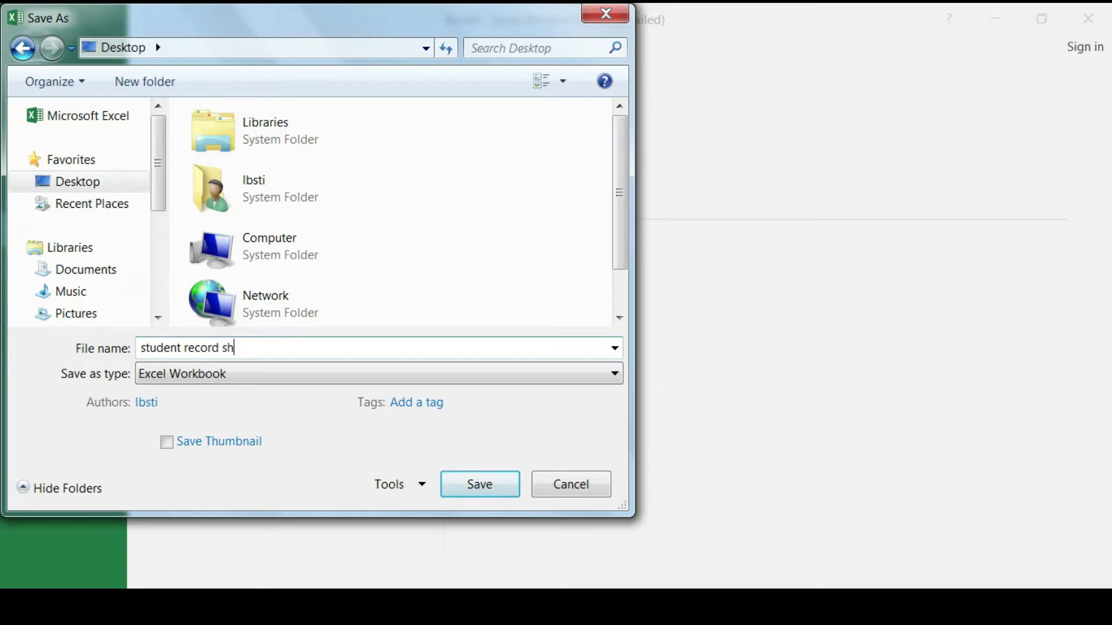
{"action": "type", "text": "eet"}
{"action": "left_click", "coordinate": [464, 489]}
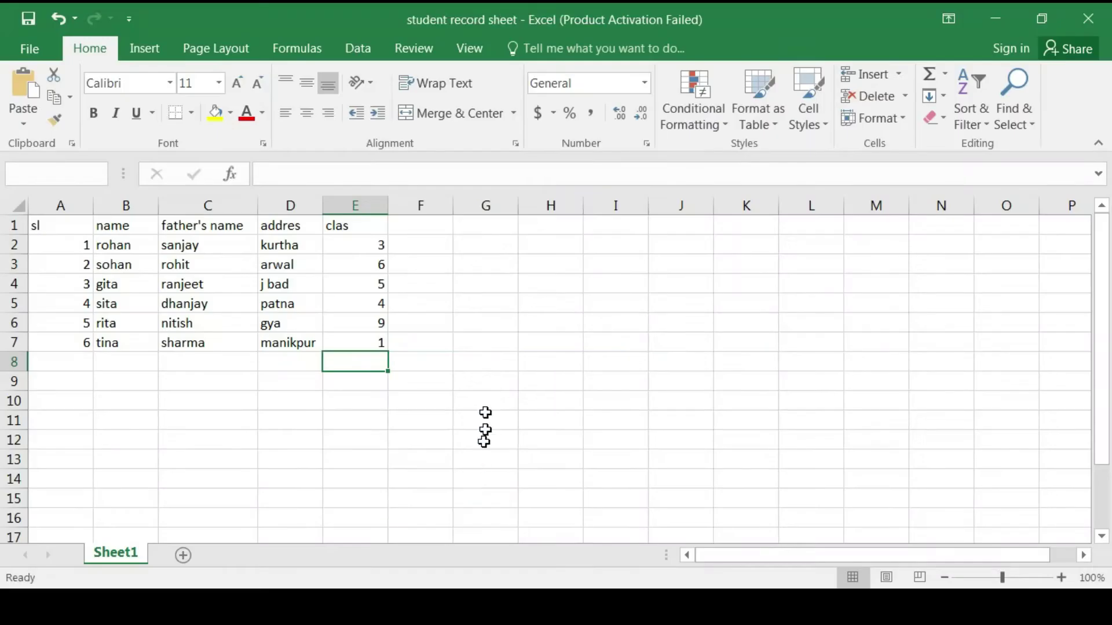
Close Excel, return to Word's Document1 and zoom the page to 100%.
{"action": "left_click", "coordinate": [1089, 18]}
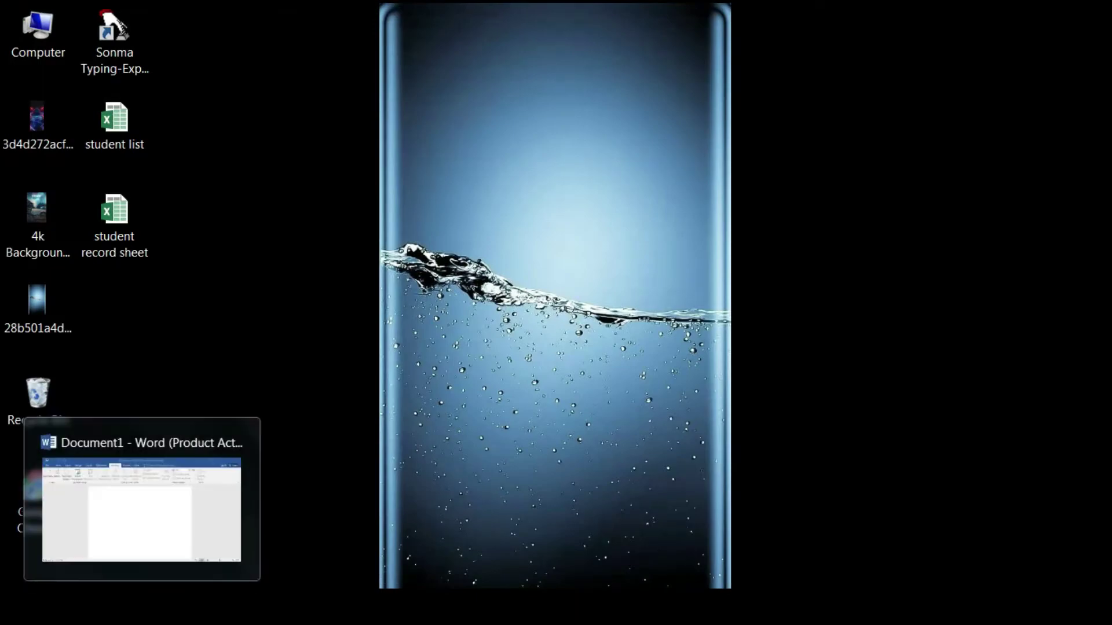
{"action": "left_click", "coordinate": [214, 469]}
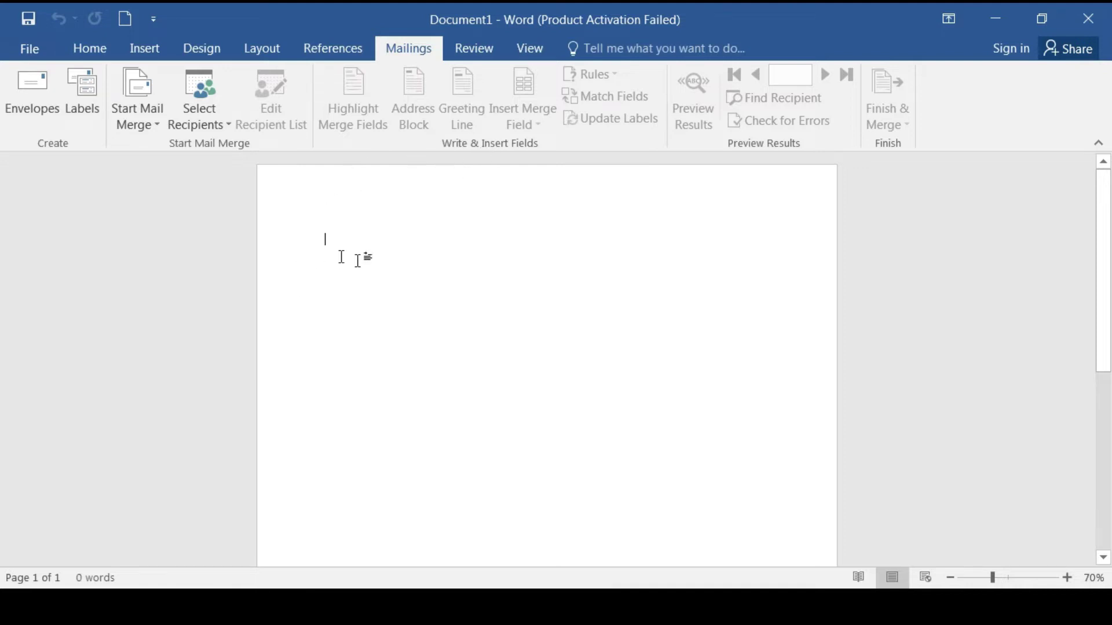
{"action": "left_click", "coordinate": [1068, 578]}
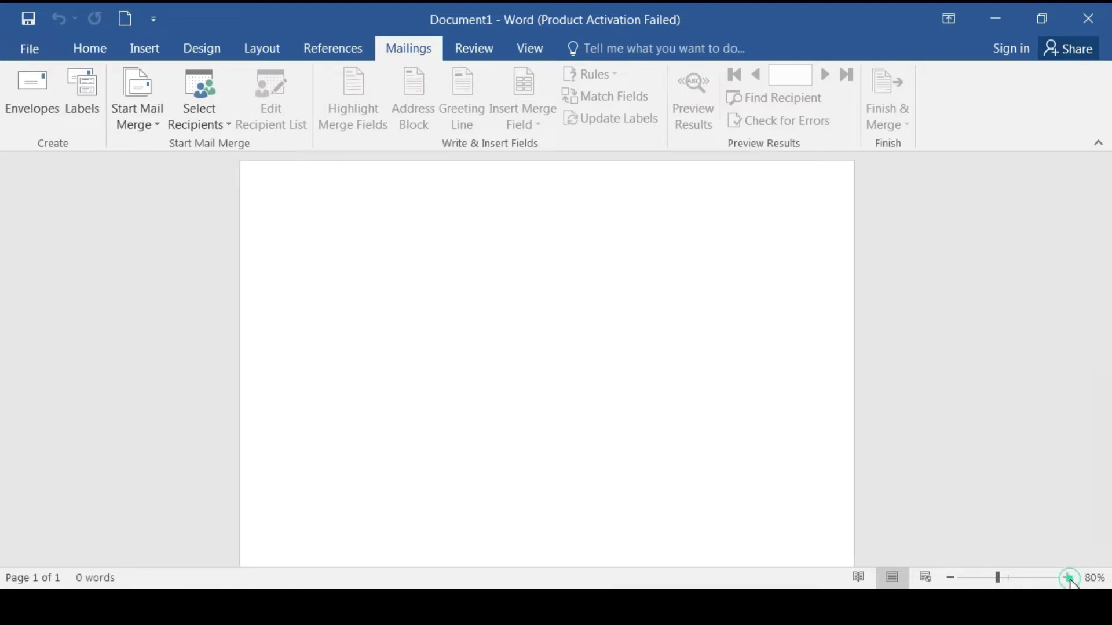
{"action": "left_click", "coordinate": [1069, 578]}
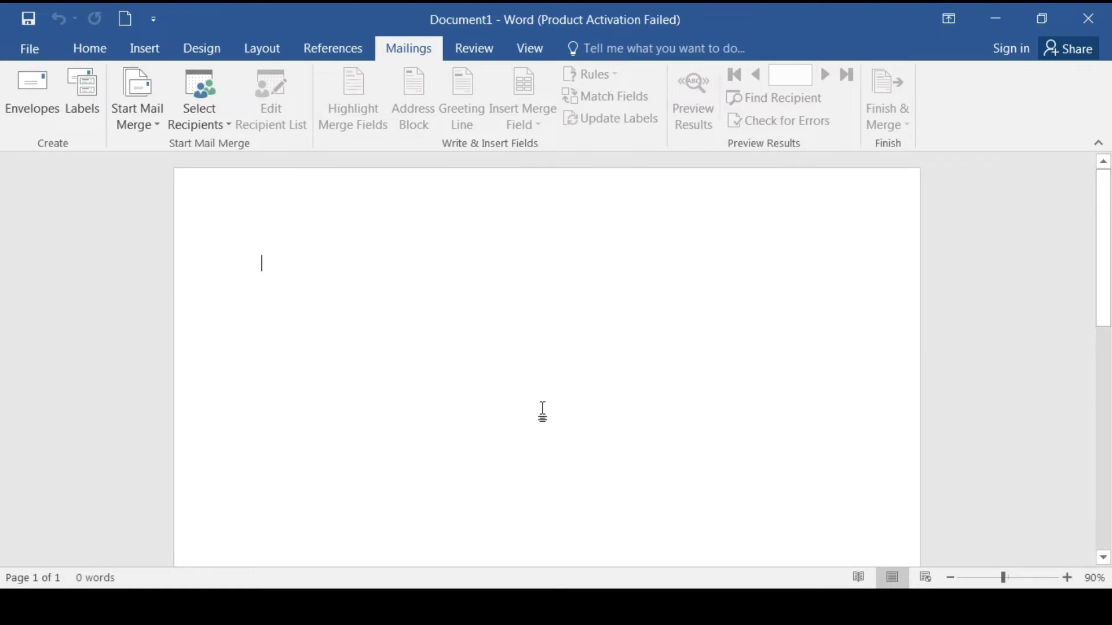
{"action": "left_click", "coordinate": [1068, 578]}
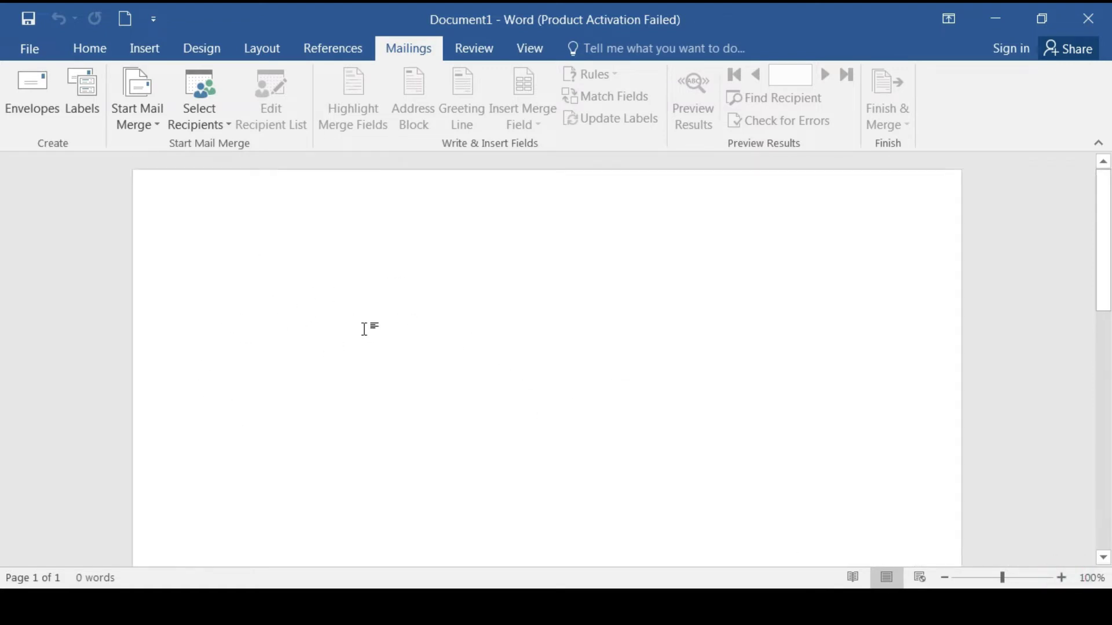
Generate sample paragraphs with =rand() and add an empty line above the first one.
{"action": "type", "text": "=rand("}
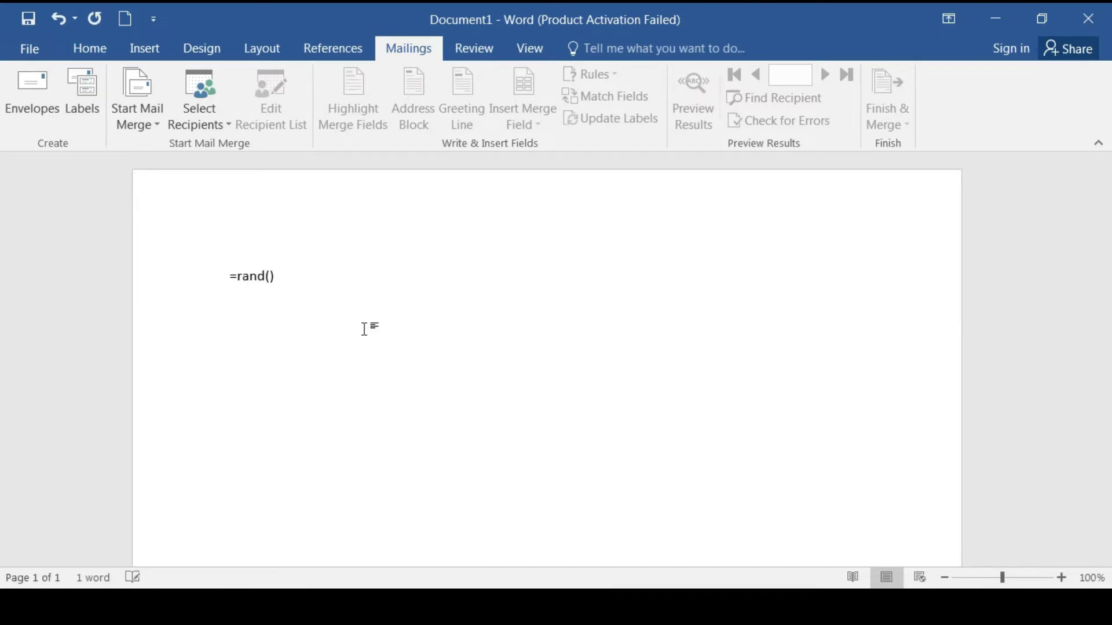
{"action": "key", "text": "Return"}
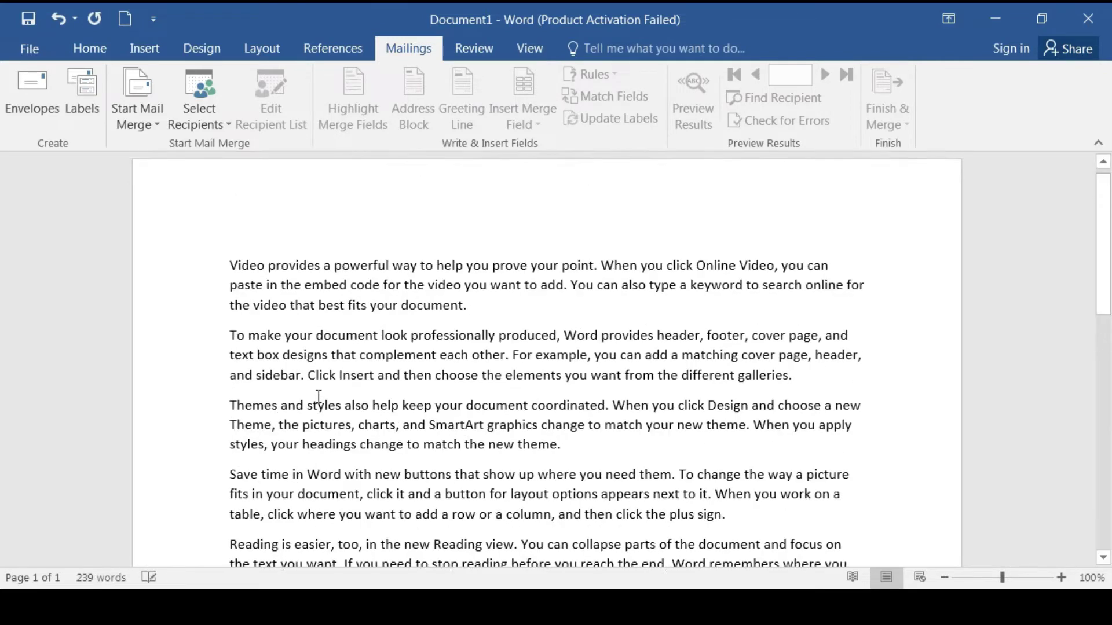
{"action": "scroll", "coordinate": [318, 397], "scroll_direction": "up", "scroll_amount": 1}
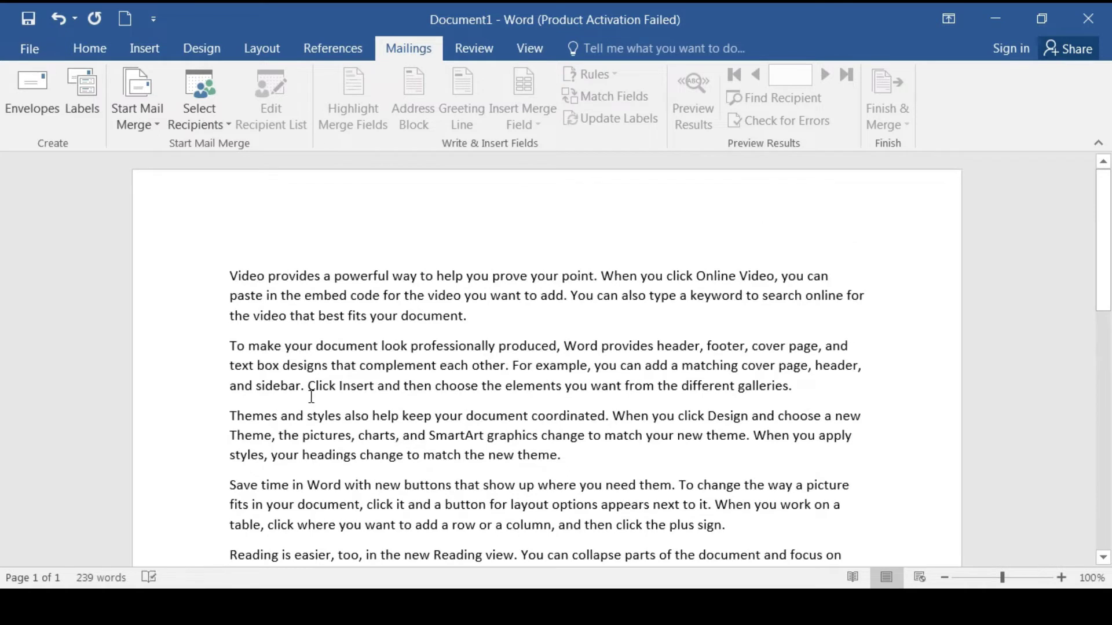
{"action": "left_click", "coordinate": [230, 275]}
{"action": "key", "text": "Return"}
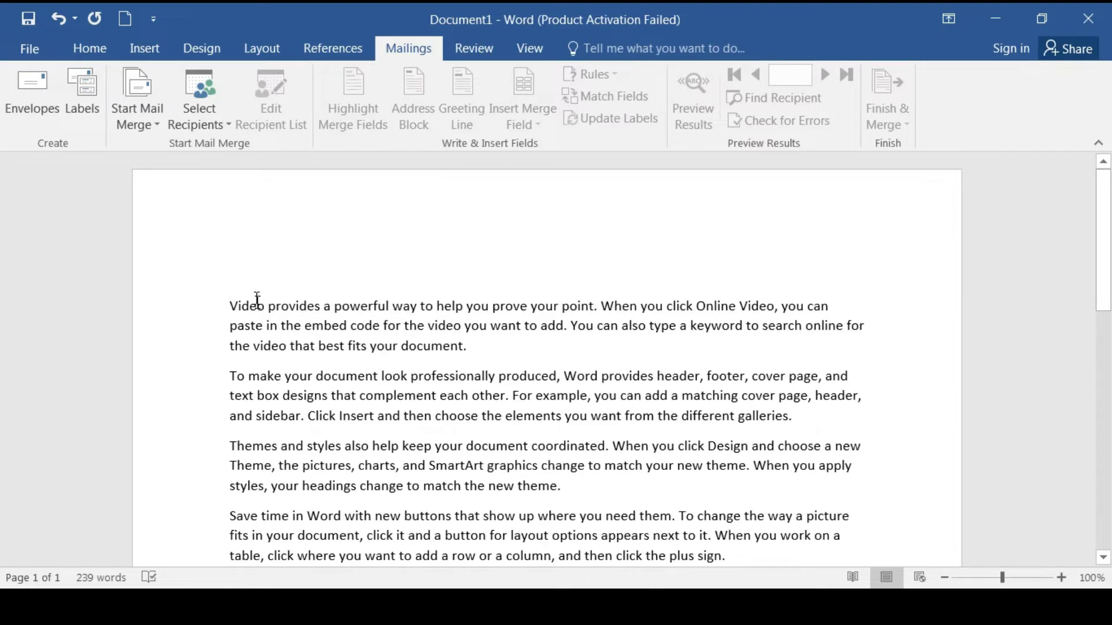
{"action": "left_click", "coordinate": [251, 288]}
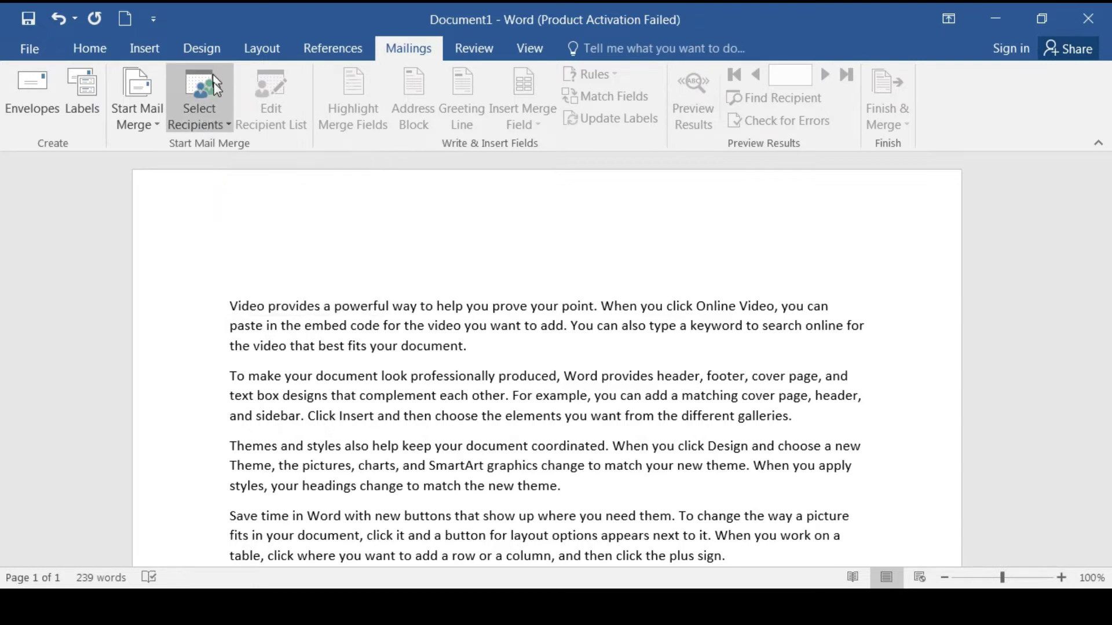
Open the Select Recipients dropdown on the Mailings tab.
{"action": "left_click", "coordinate": [200, 110]}
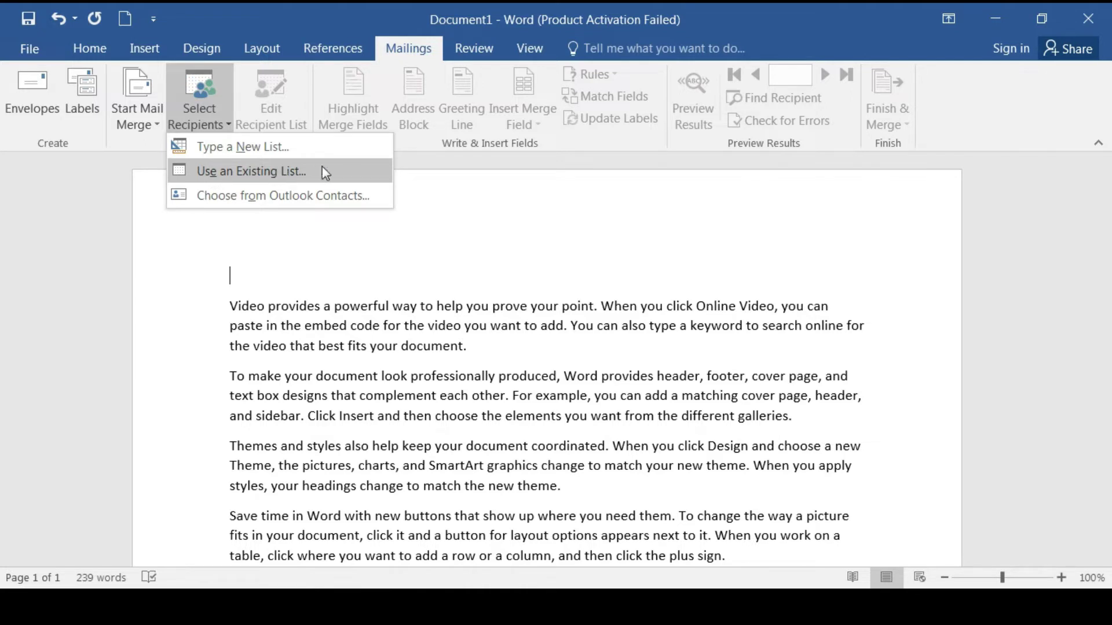
Use the existing Desktop workbook 'student record sheet' as the recipient list.
{"action": "left_click", "coordinate": [301, 172]}
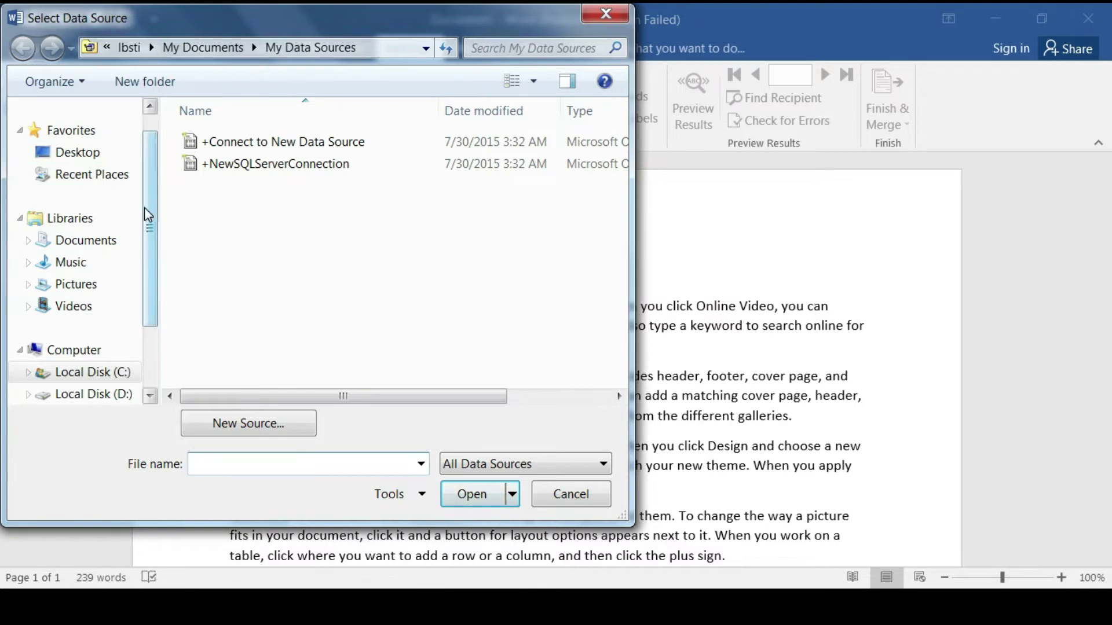
{"action": "left_click", "coordinate": [80, 160]}
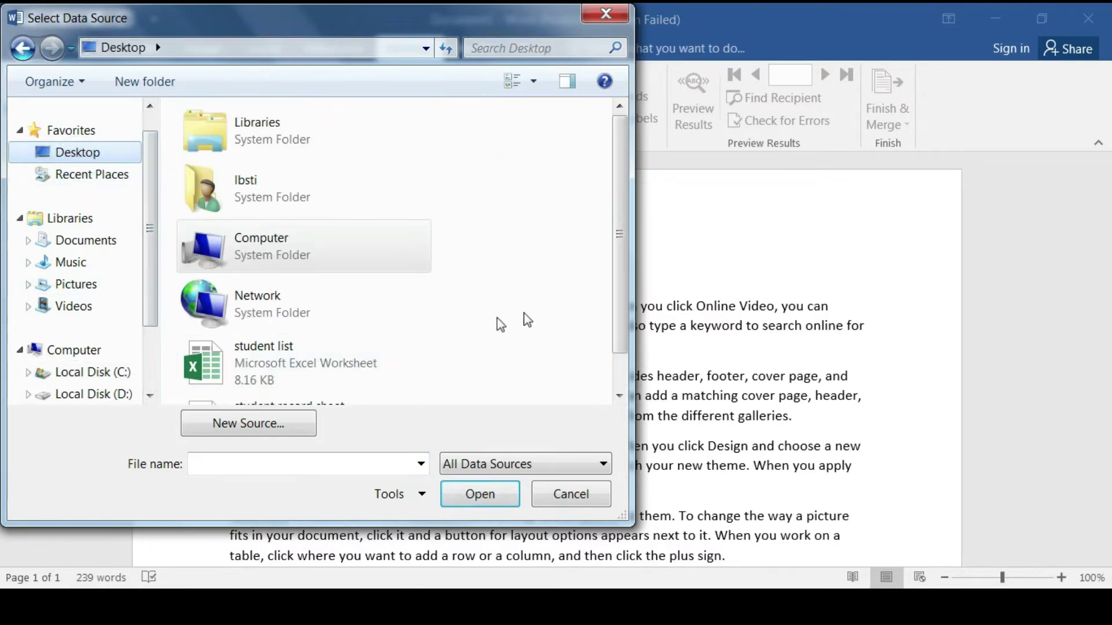
{"action": "left_click_drag", "start_coordinate": [625, 216], "coordinate": [627, 301]}
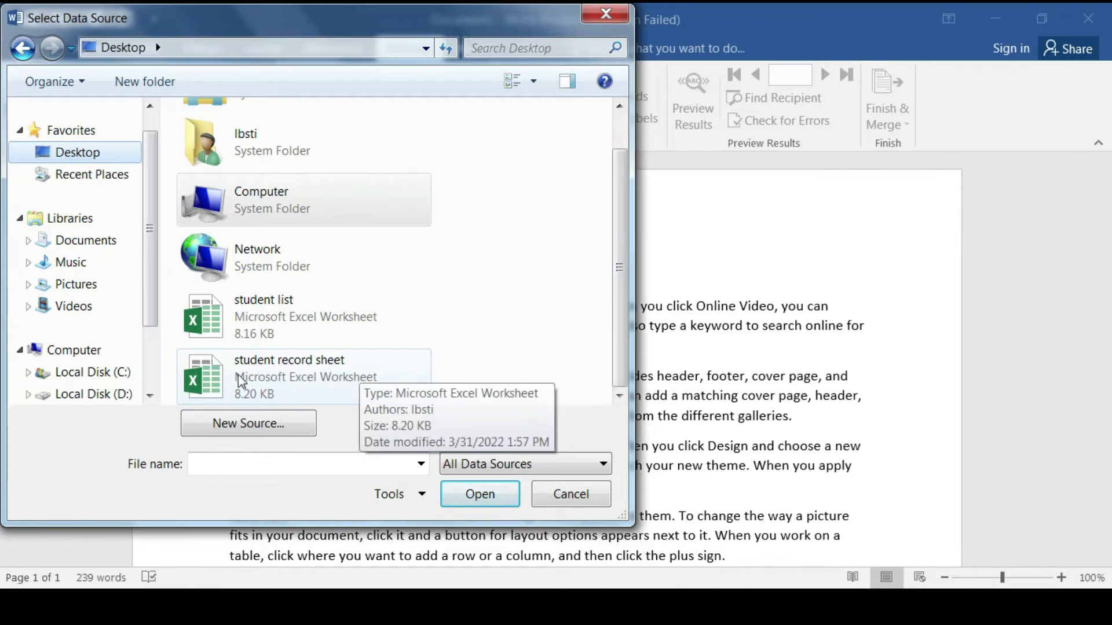
{"action": "left_click", "coordinate": [282, 381]}
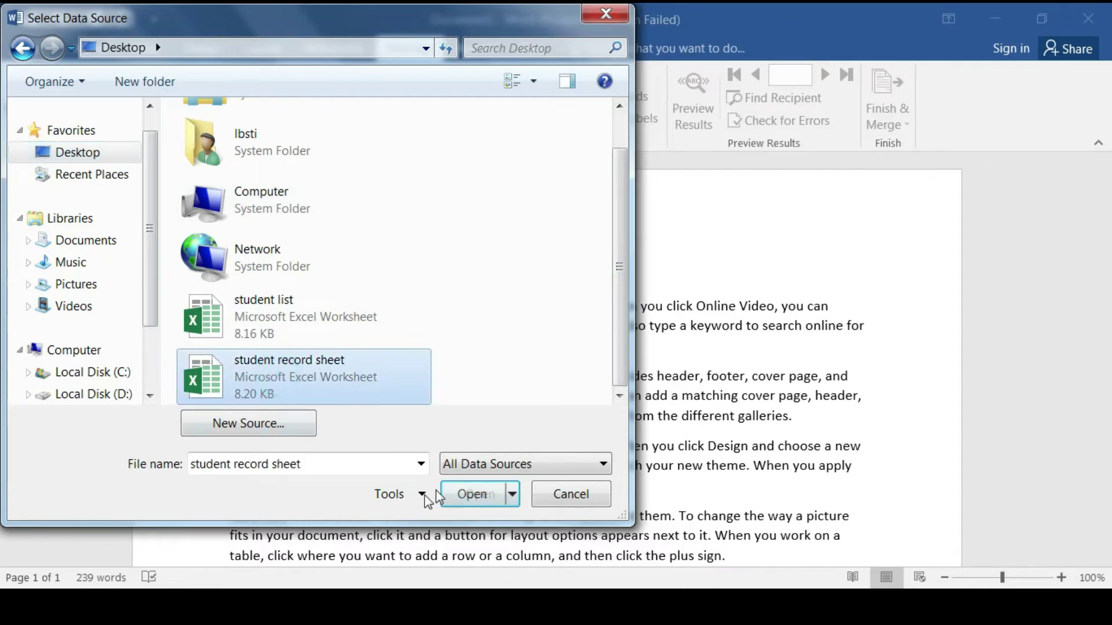
{"action": "left_click", "coordinate": [483, 497]}
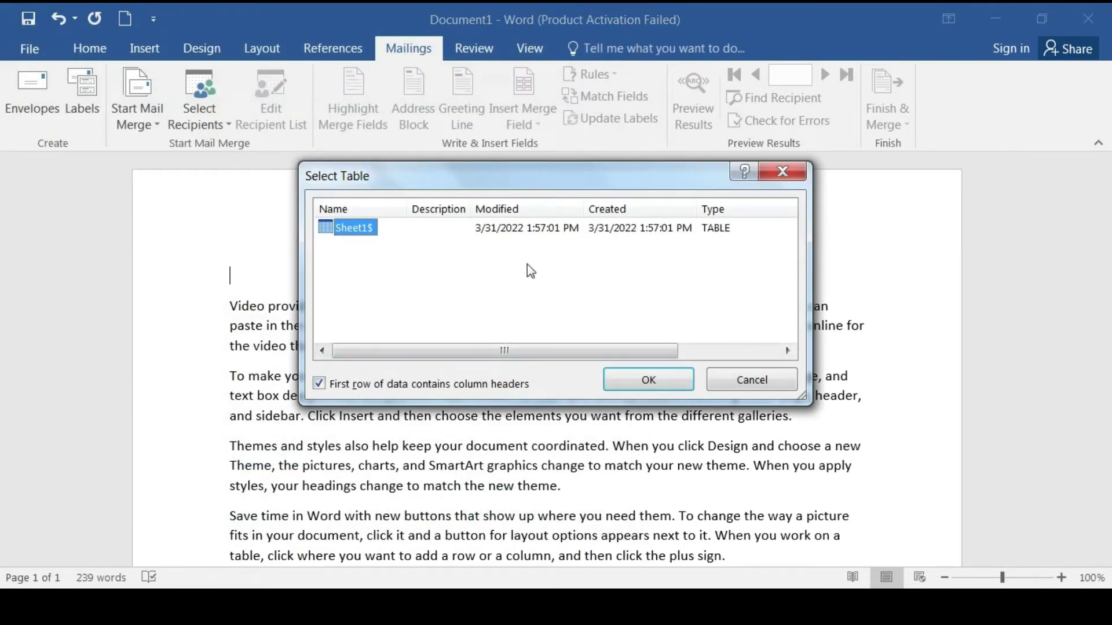
{"action": "key", "text": "super"}
Launch Excel 2016 from Start search and create a new blank workbook.
{"action": "type", "text": "exc"}
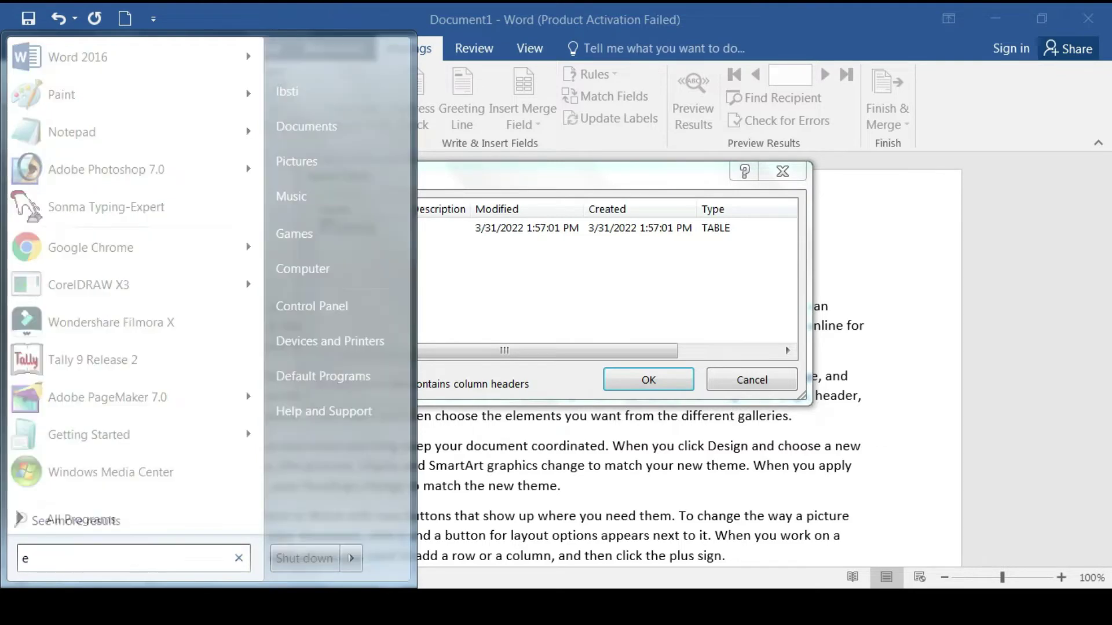
{"action": "left_click", "coordinate": [88, 91]}
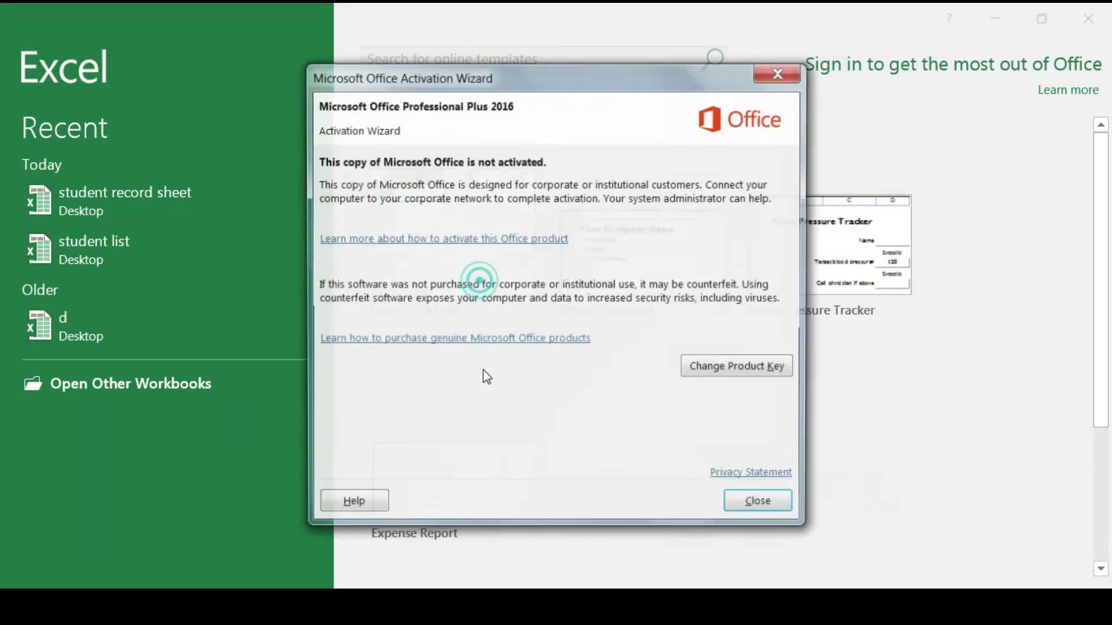
{"action": "left_click", "coordinate": [767, 502]}
{"action": "left_click", "coordinate": [440, 238]}
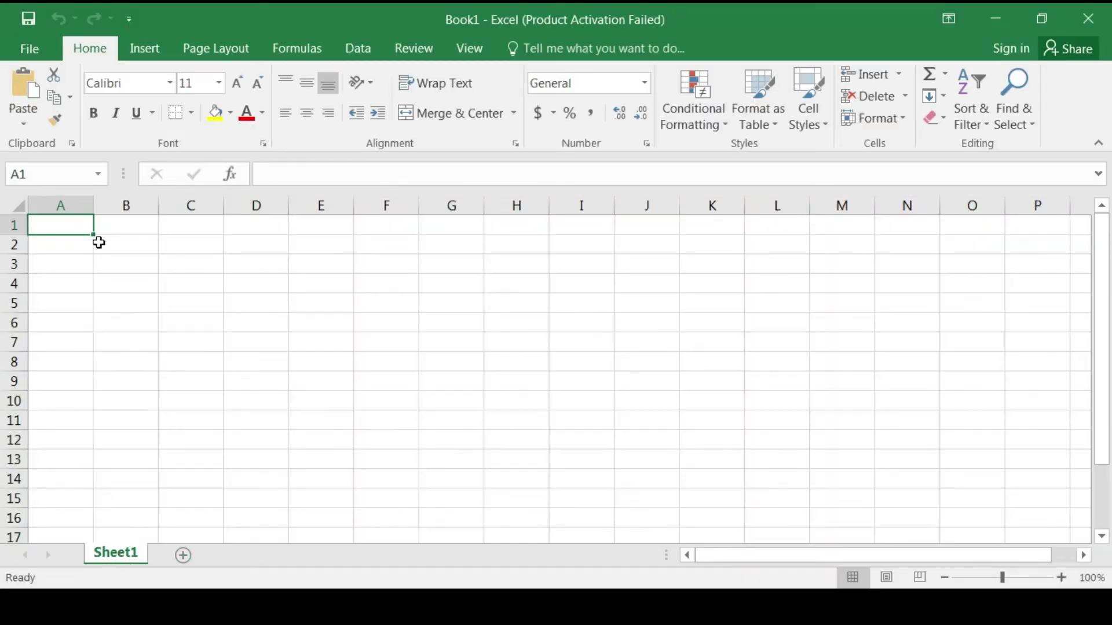
Add a second worksheet, Sheet2, then return to Sheet1.
{"action": "left_click", "coordinate": [101, 224]}
{"action": "left_click", "coordinate": [77, 243]}
{"action": "left_click", "coordinate": [132, 262]}
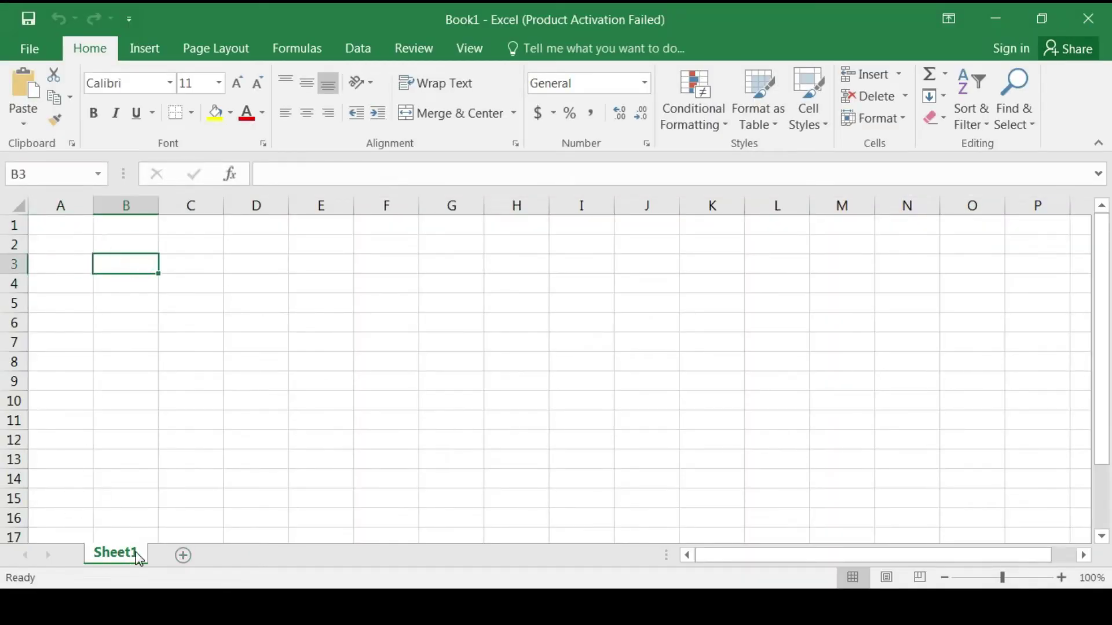
{"action": "left_click", "coordinate": [183, 555]}
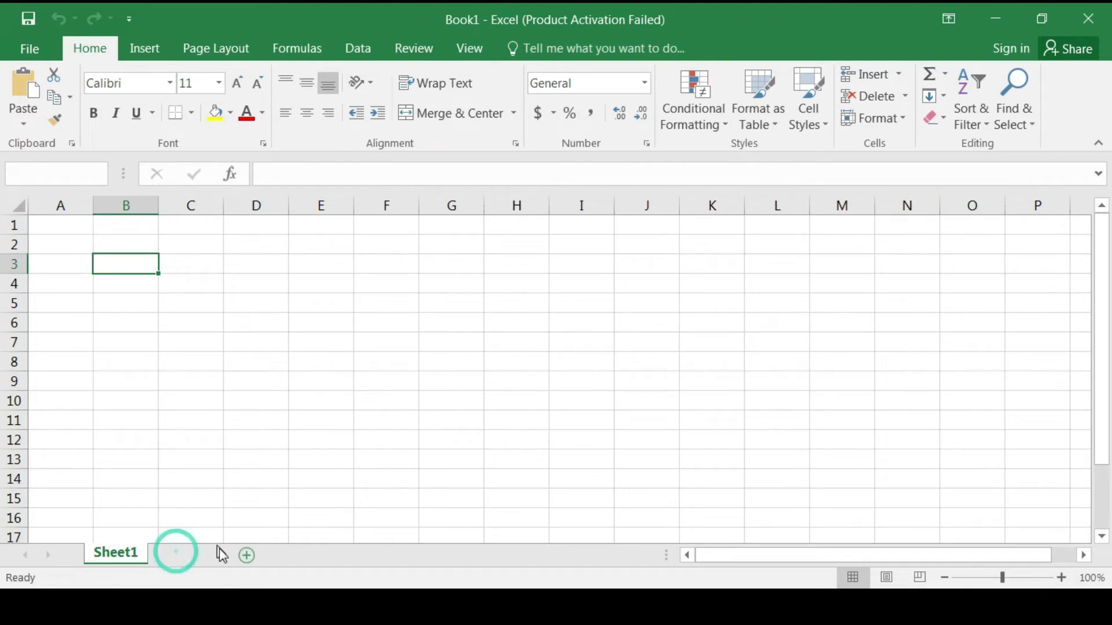
{"action": "left_click", "coordinate": [135, 556]}
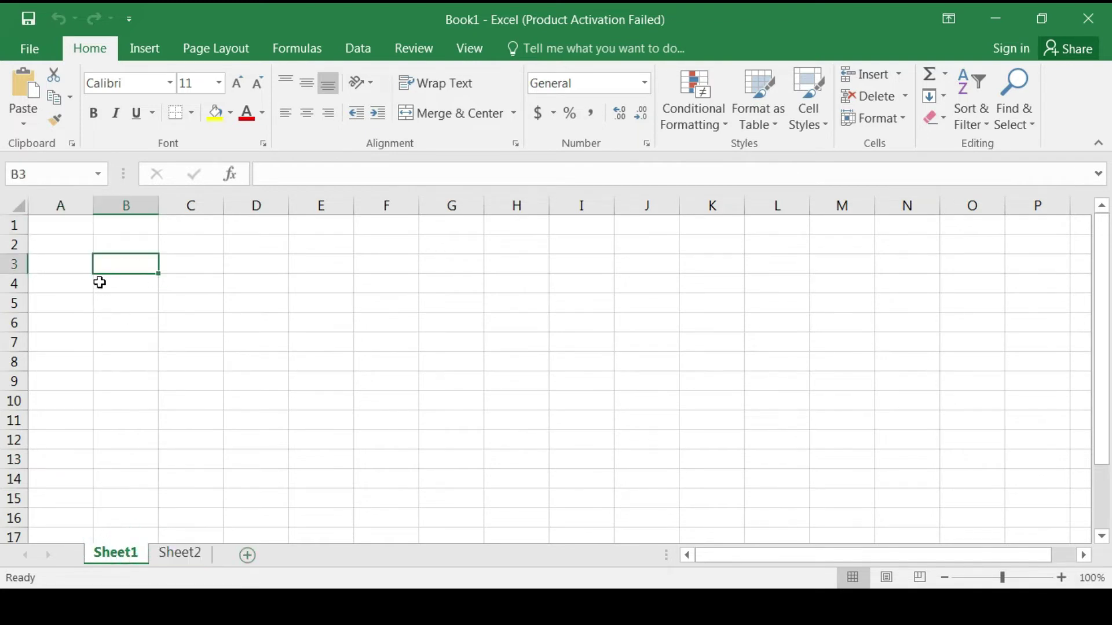
{"action": "left_click", "coordinate": [133, 243]}
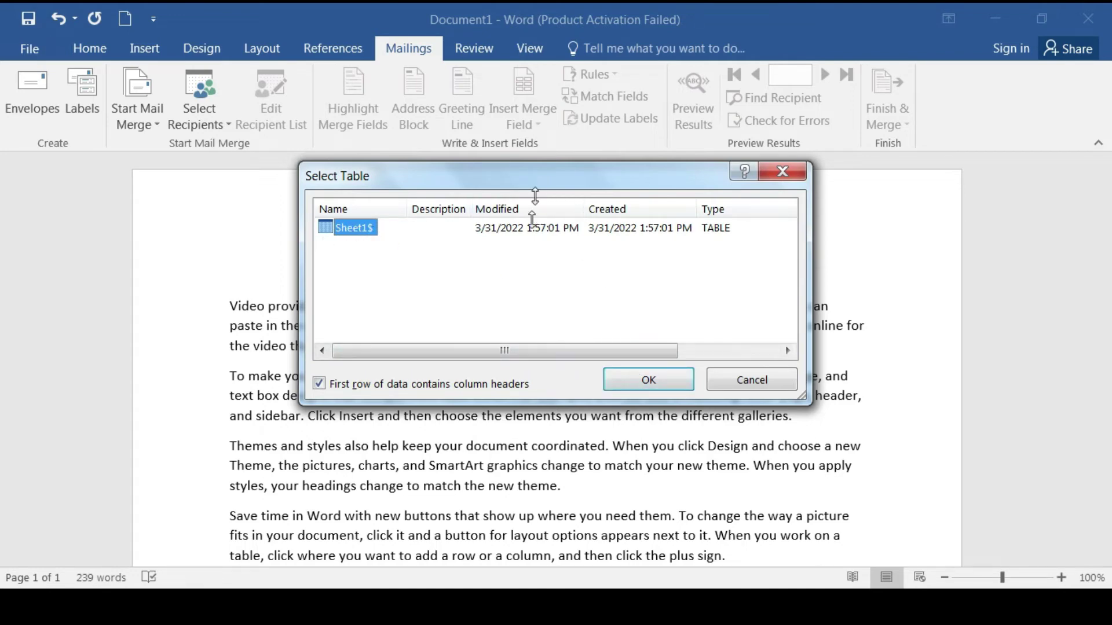
Confirm Sheet1$ as the recipient table and check the merge fields sl, name, fathers_name, addres, clas.
{"action": "left_click_drag", "start_coordinate": [517, 176], "coordinate": [503, 250]}
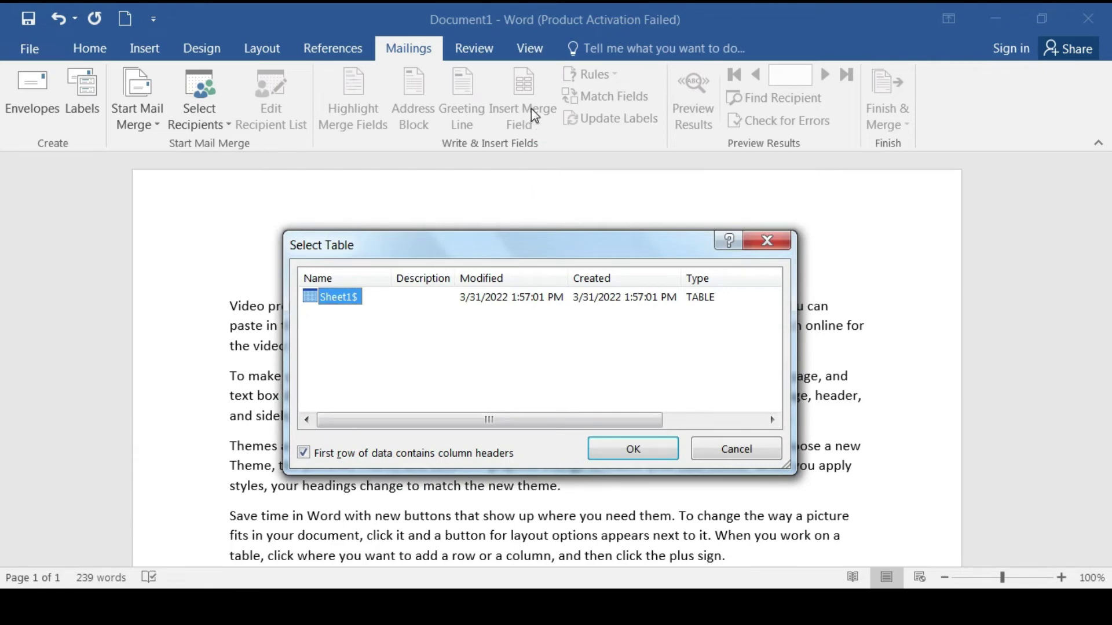
{"action": "left_click", "coordinate": [618, 451]}
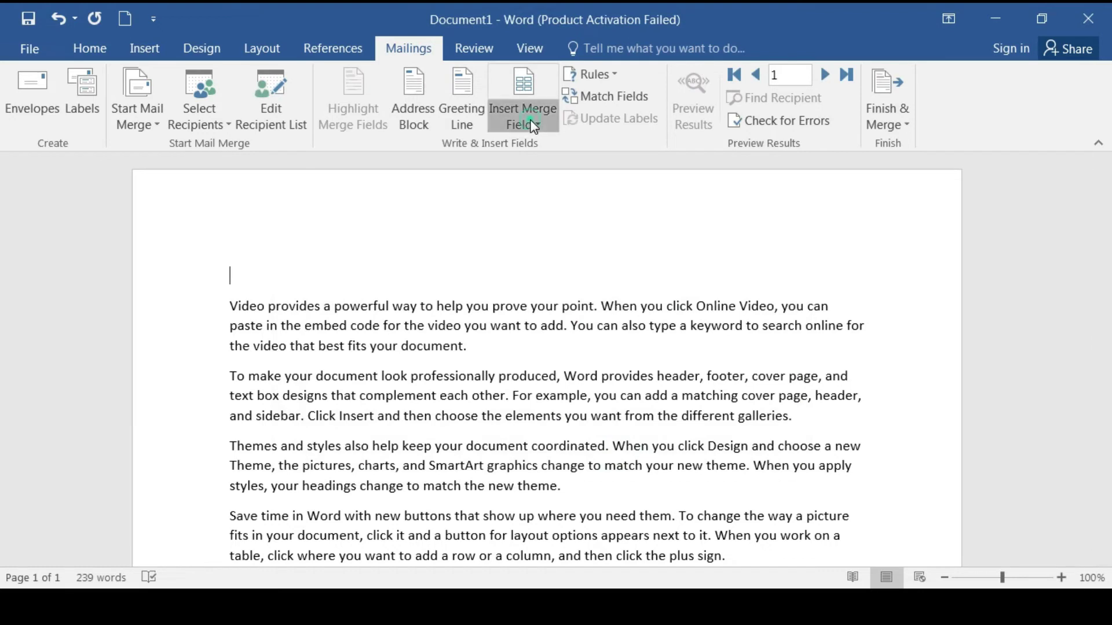
{"action": "left_click", "coordinate": [533, 125]}
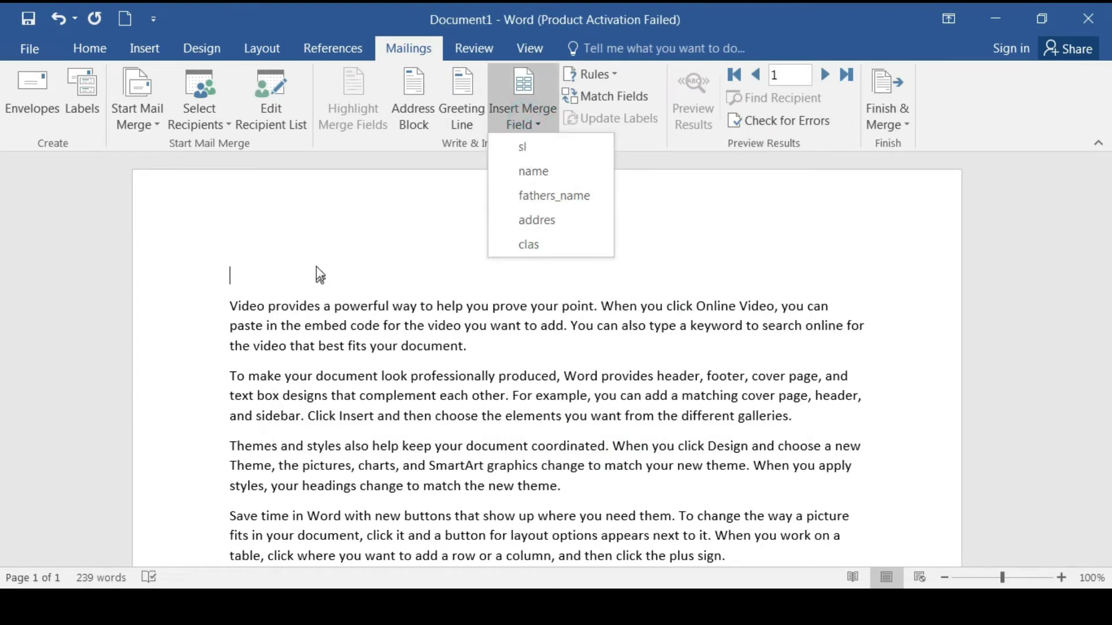
{"action": "left_click", "coordinate": [262, 285]}
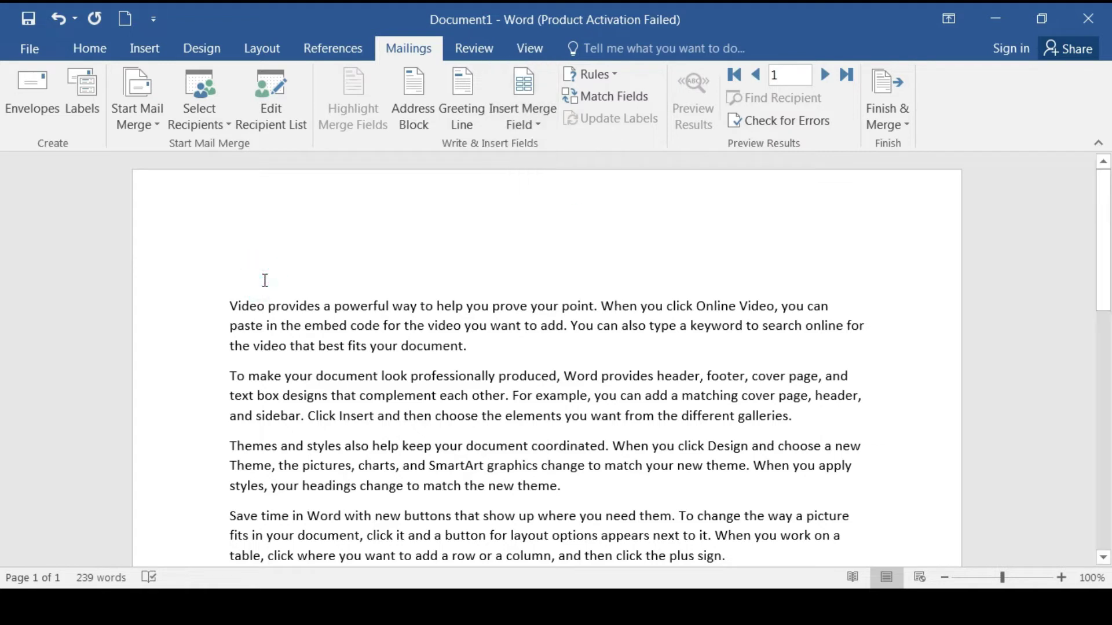
Type the heading labels Sl no, Student name, Father's name and Address, each on its own line.
{"action": "type", "text": "s"}
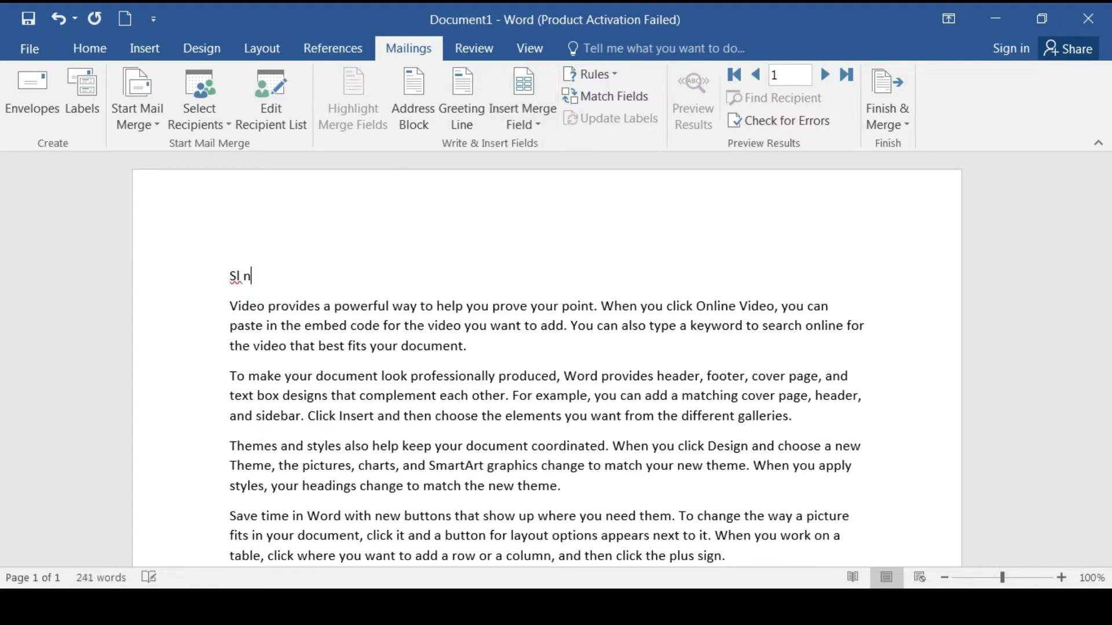
{"action": "key", "text": "Return"}
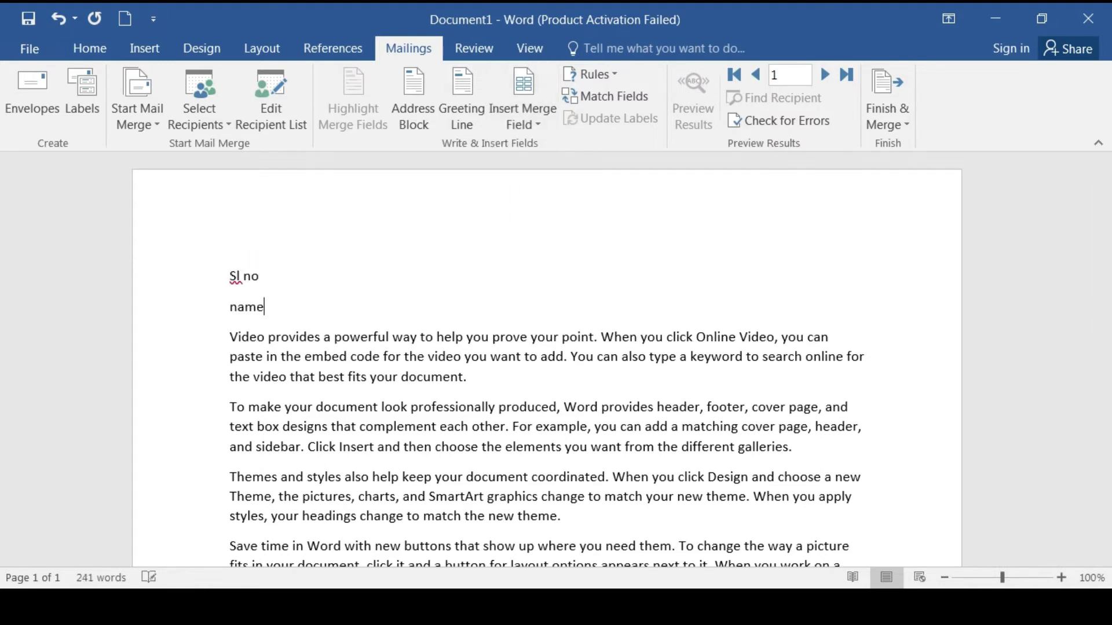
{"action": "key", "text": "BackSpace"}
{"action": "key", "text": "BackSpace"}
{"action": "key", "text": "BackSpace"}
{"action": "type", "text": "tuden"}
{"action": "type", "text": "t"}
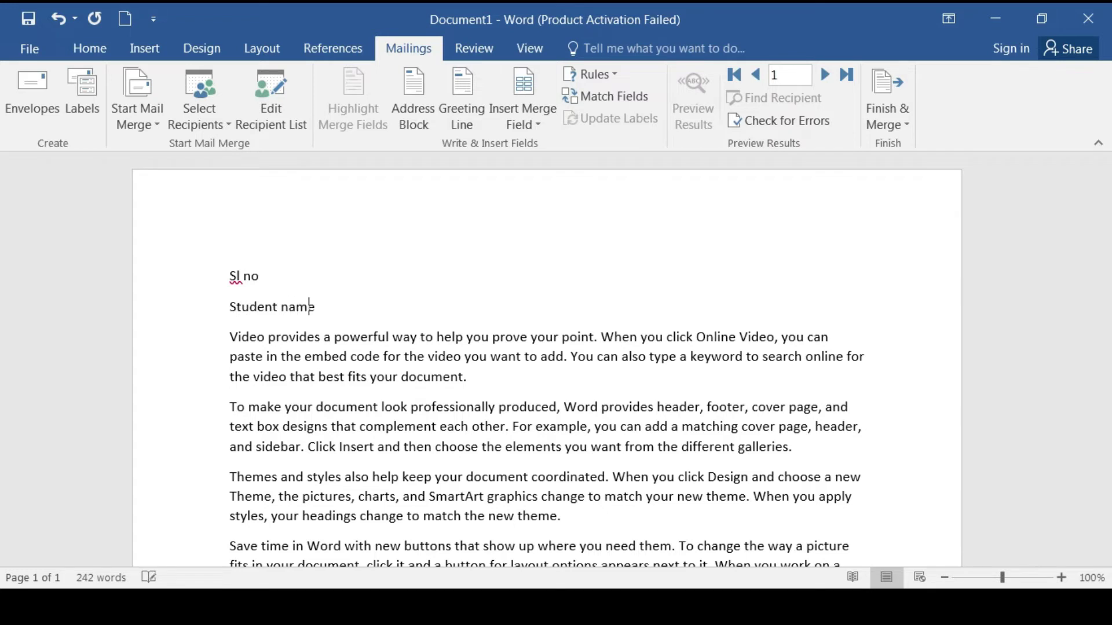
{"action": "key", "text": "Return"}
{"action": "type", "text": "father"}
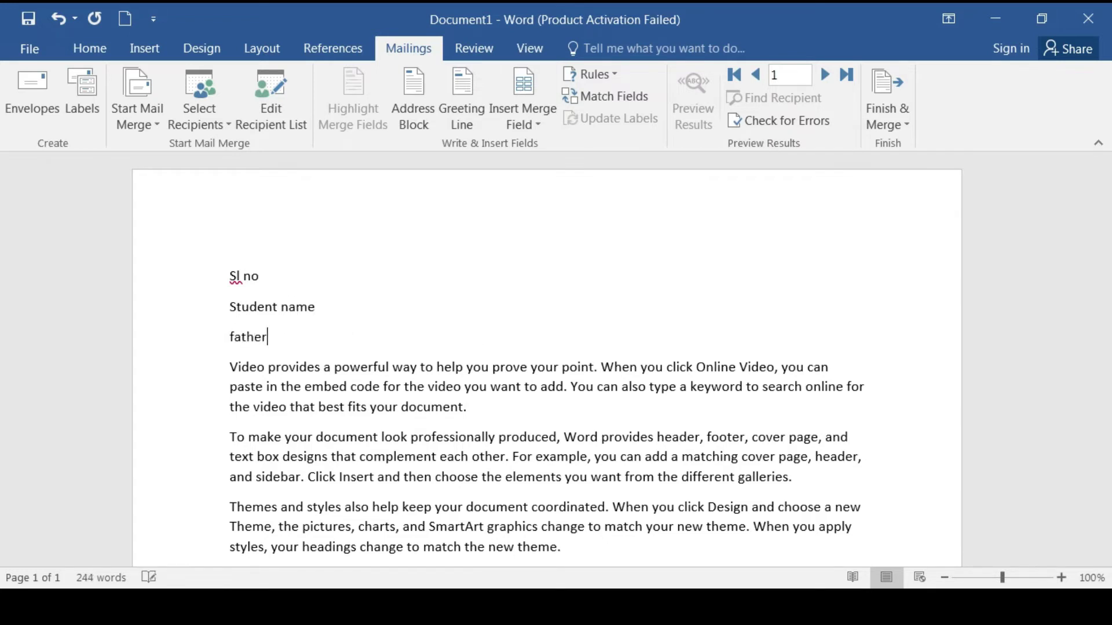
{"action": "type", "text": "'s"}
{"action": "type", "text": " name"}
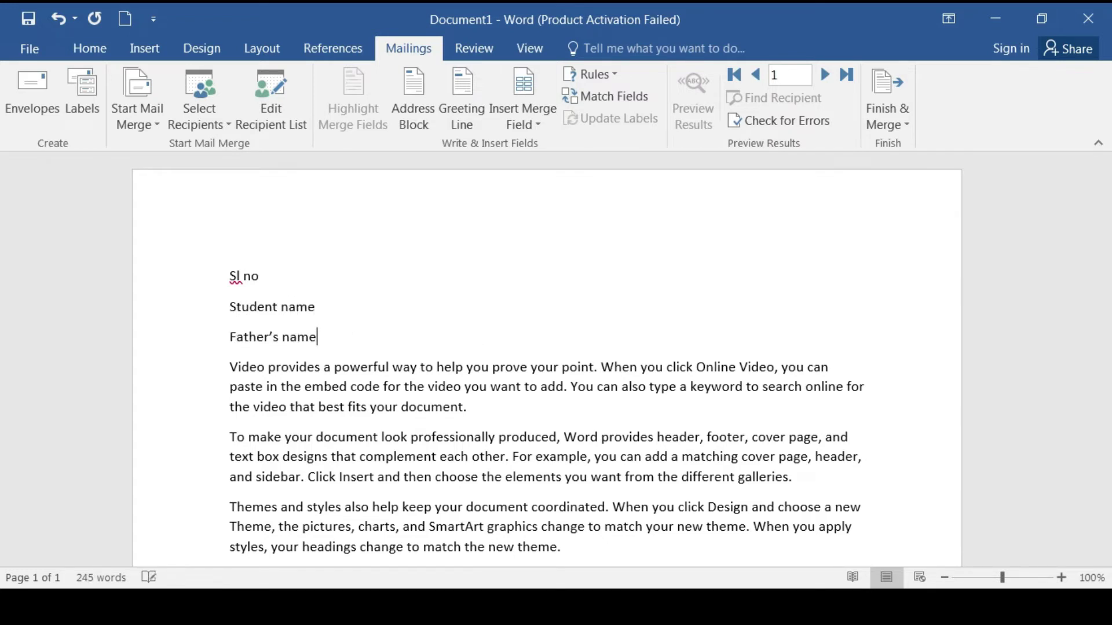
{"action": "key", "text": "Return"}
{"action": "left_click", "coordinate": [523, 113]}
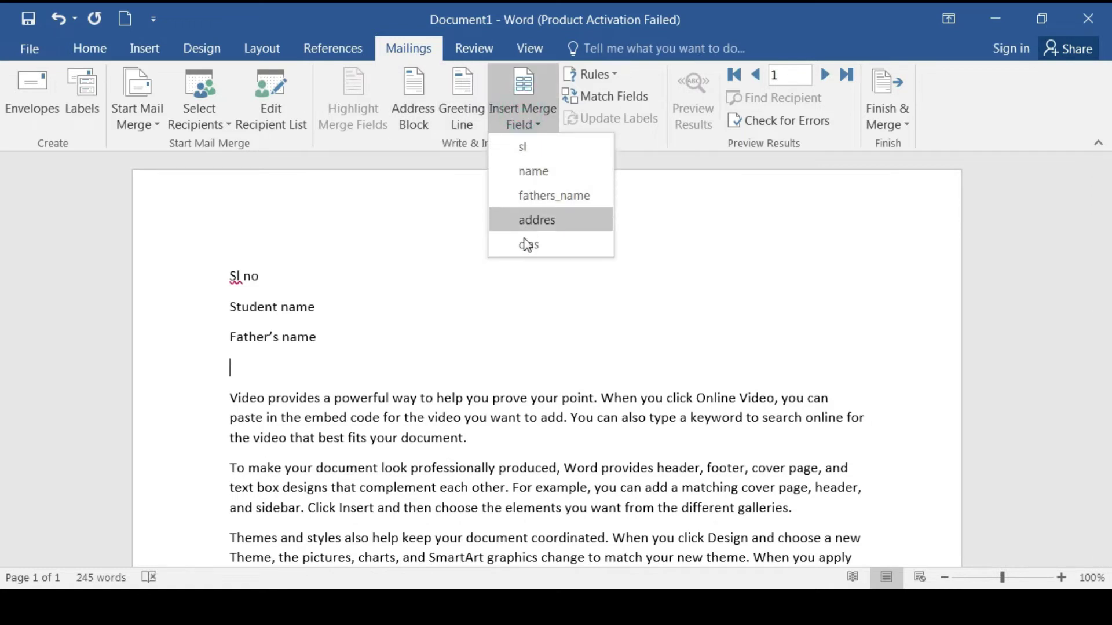
{"action": "left_click", "coordinate": [257, 376]}
{"action": "type", "text": "add"}
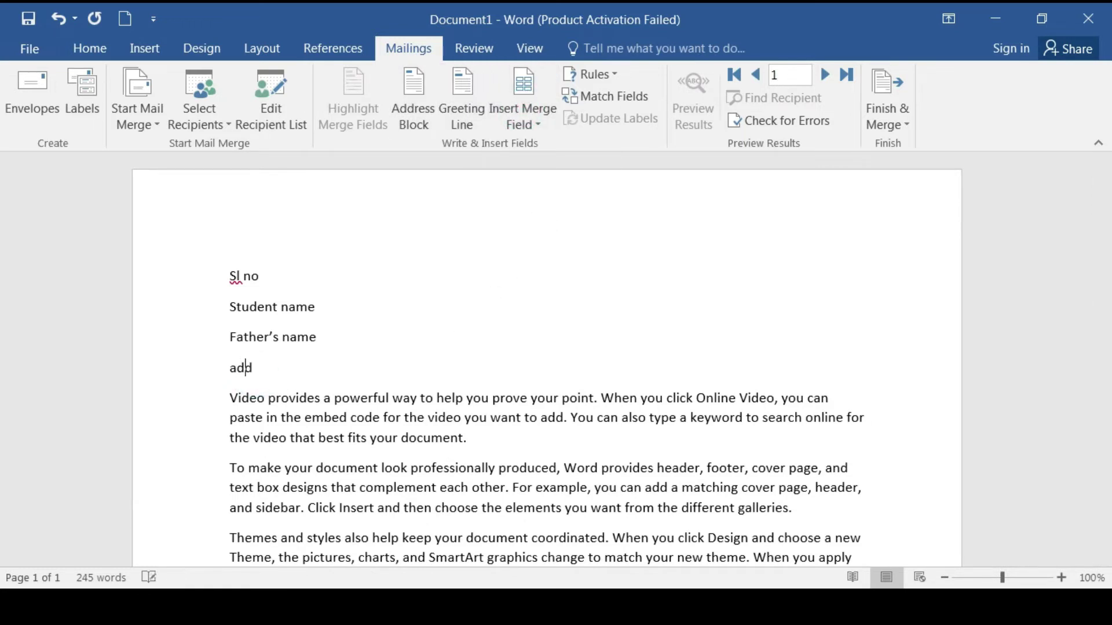
{"action": "type", "text": "ss"}
{"action": "key", "text": "Return"}
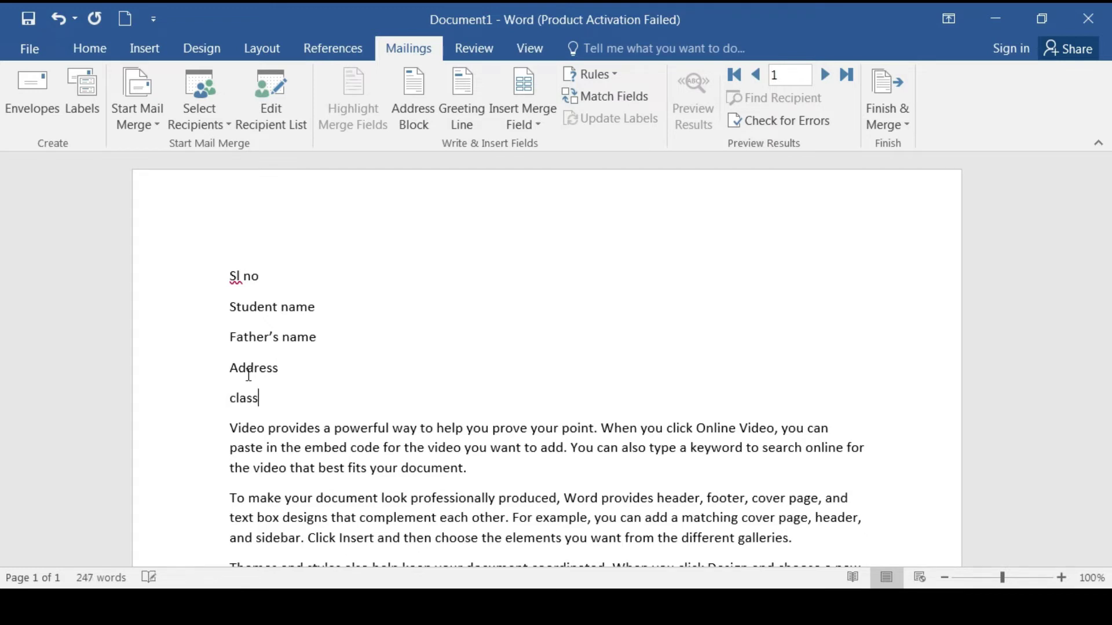
{"action": "type", "text": "Class"}
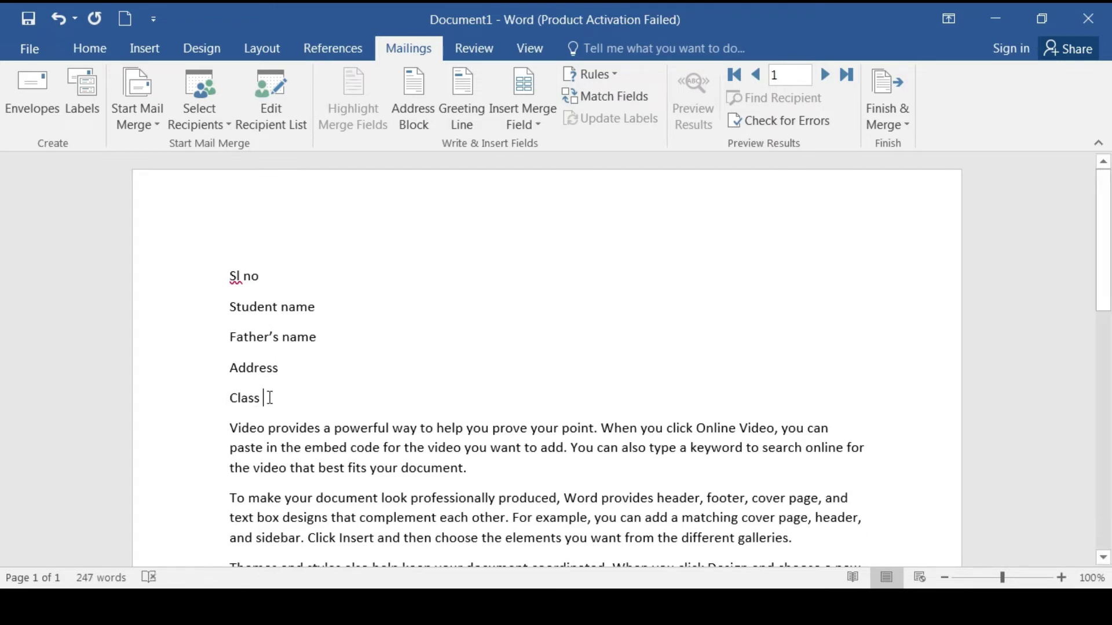
Format the five labels Sl no, Student name, Father's name, Address and Class in Algerian.
{"action": "left_click_drag", "start_coordinate": [270, 398], "coordinate": [221, 277]}
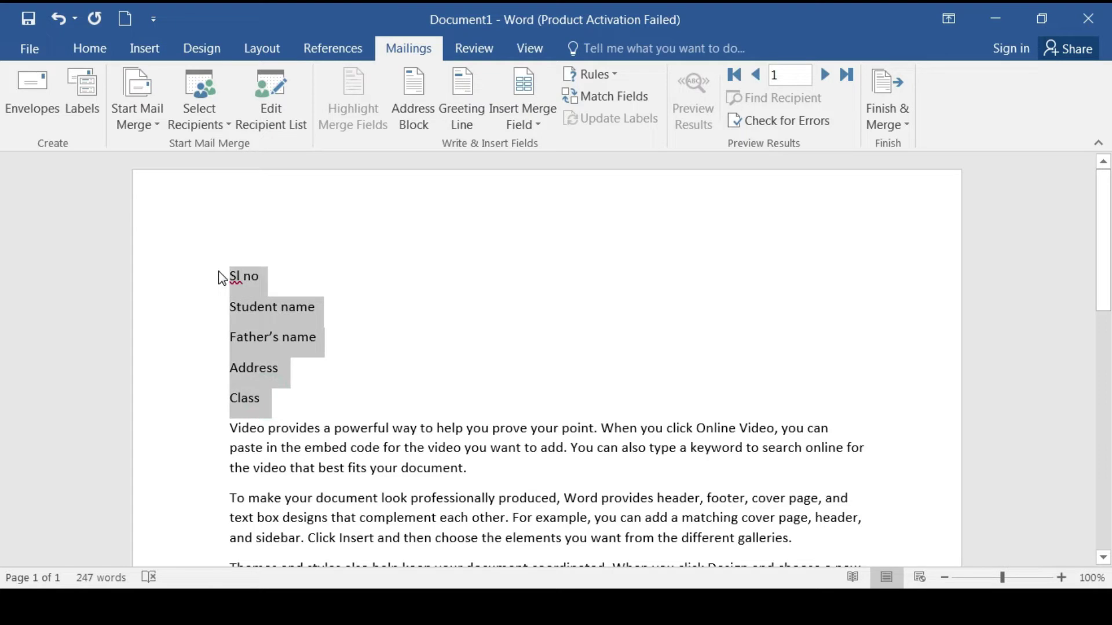
{"action": "left_click", "coordinate": [108, 50]}
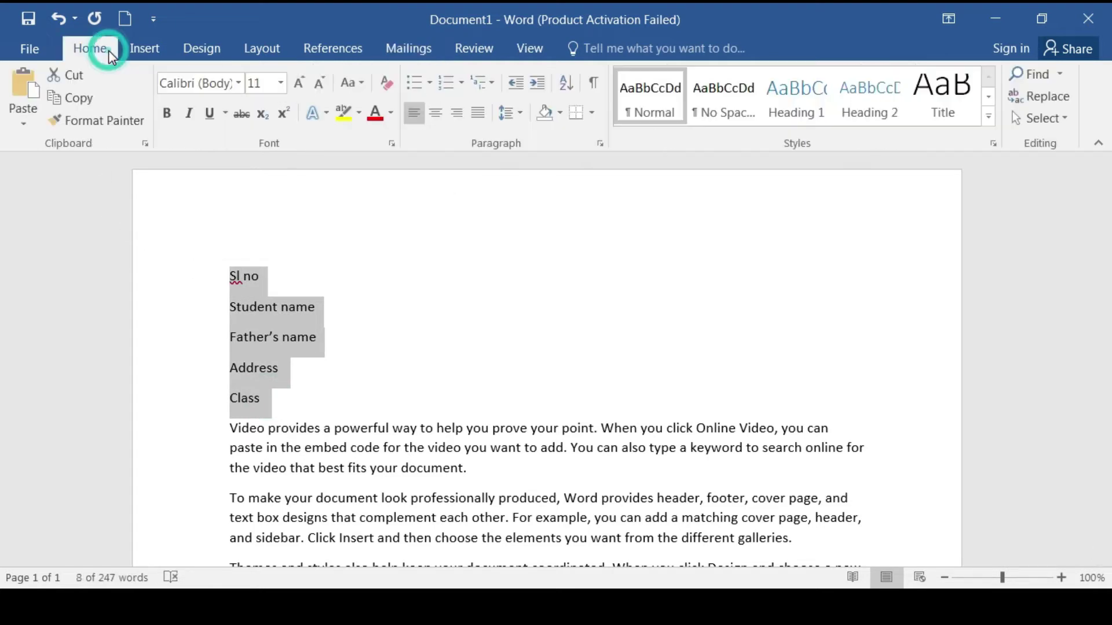
{"action": "left_click", "coordinate": [238, 83]}
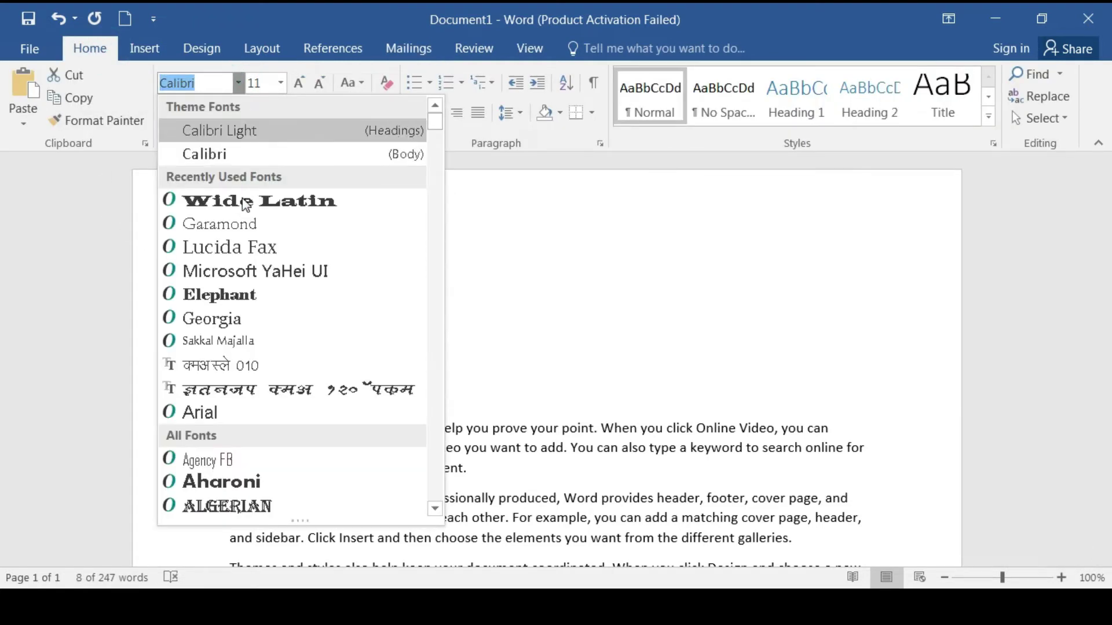
{"action": "left_click", "coordinate": [255, 506]}
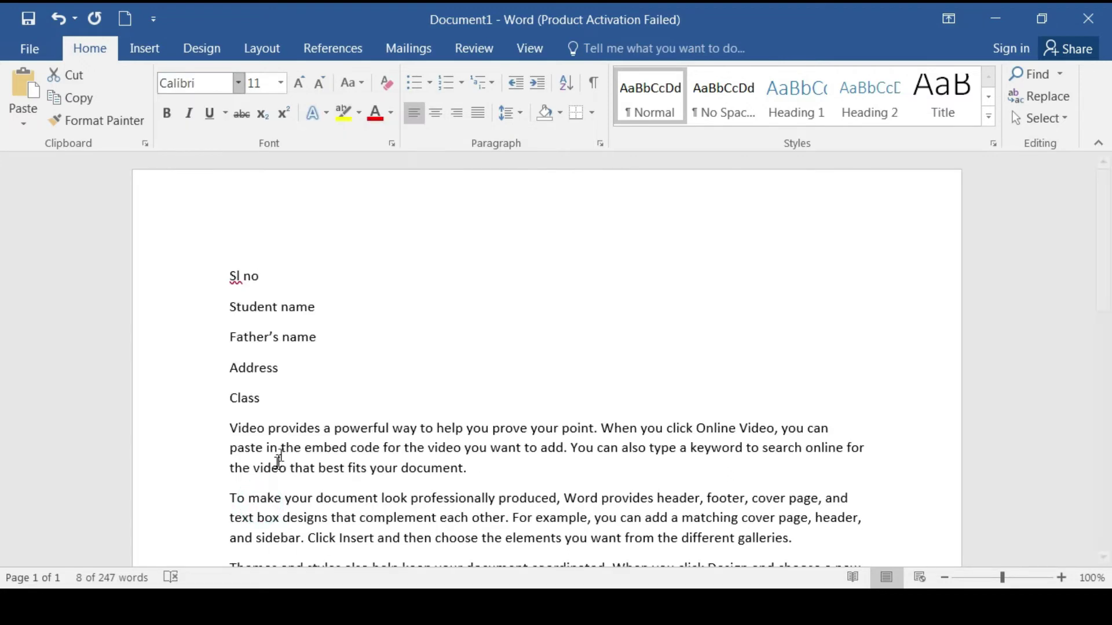
{"action": "left_click", "coordinate": [279, 279]}
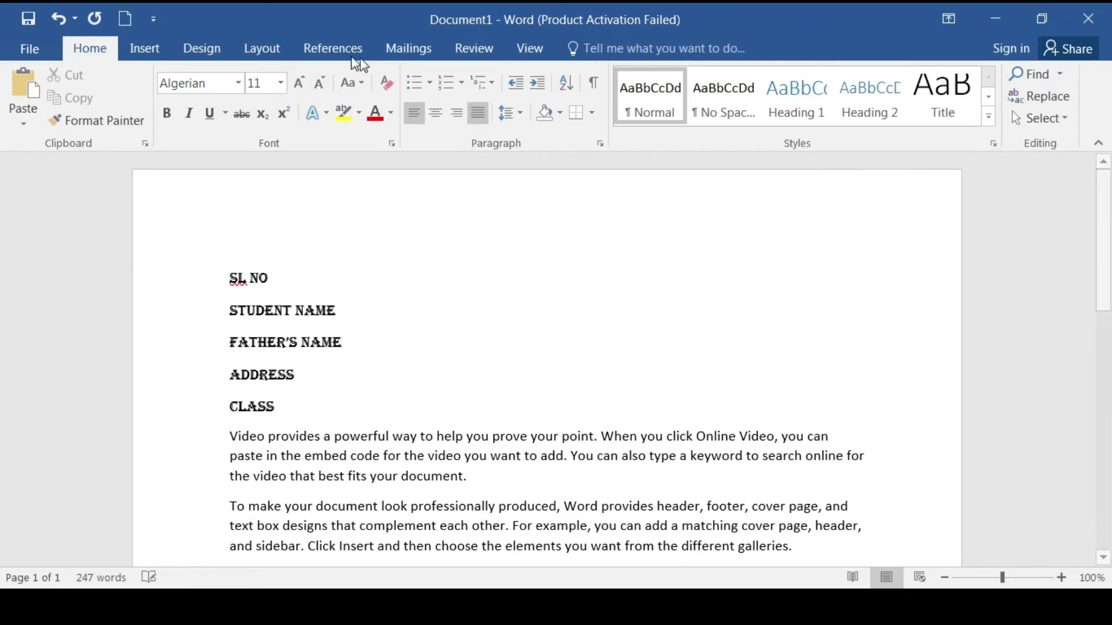
Insert the «SL» merge field beside SL NO, tabbed over into a field column.
{"action": "left_click", "coordinate": [408, 48]}
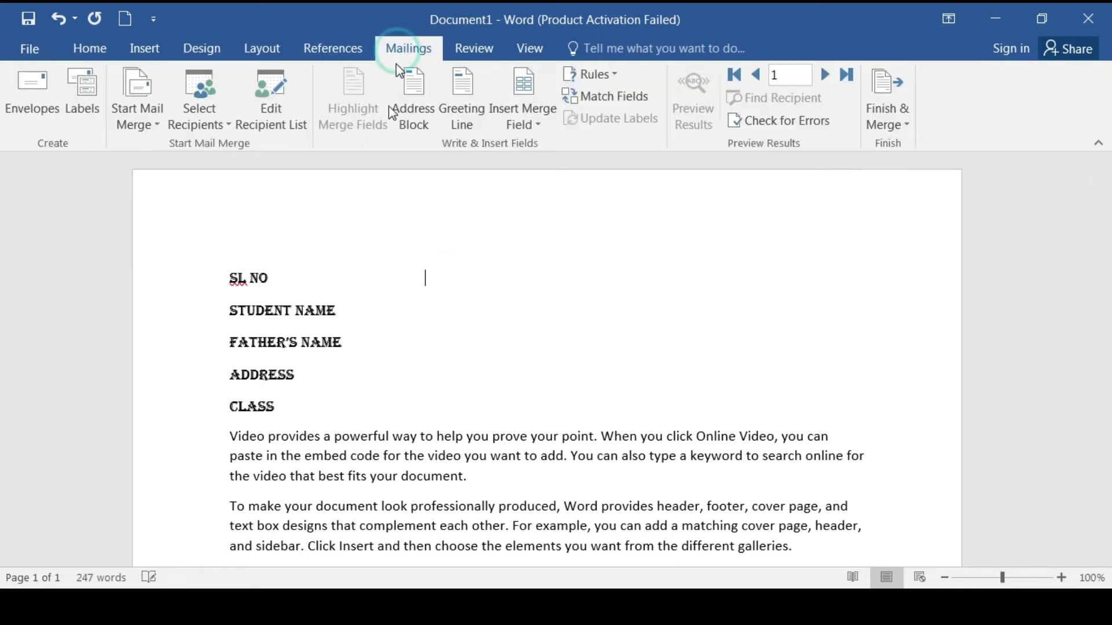
{"action": "left_click", "coordinate": [547, 129]}
{"action": "left_click", "coordinate": [544, 147]}
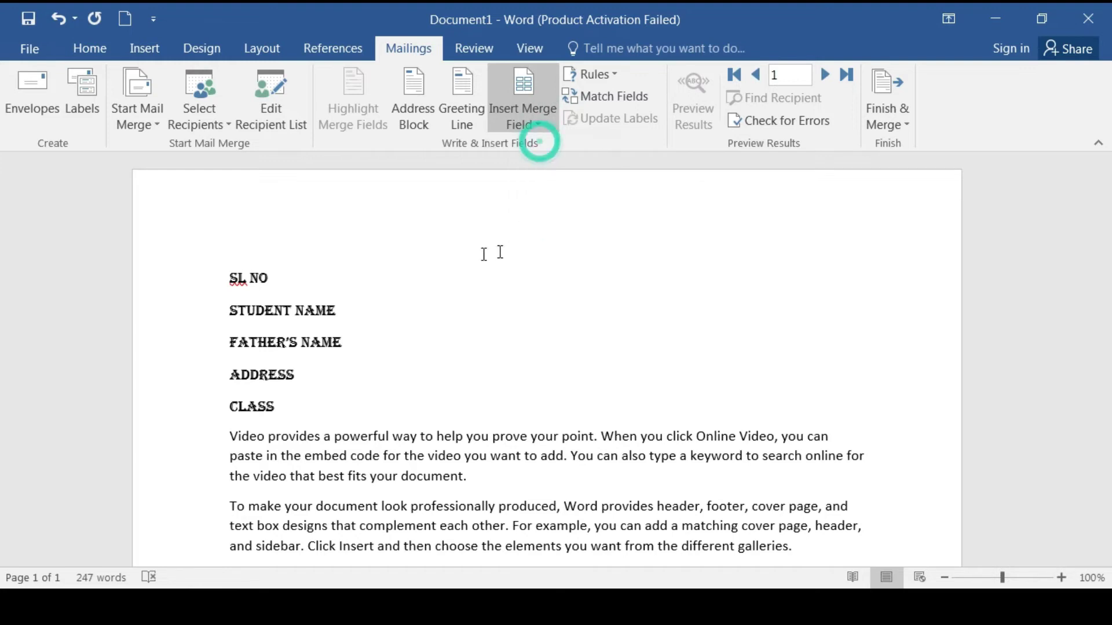
{"action": "left_click", "coordinate": [347, 311]}
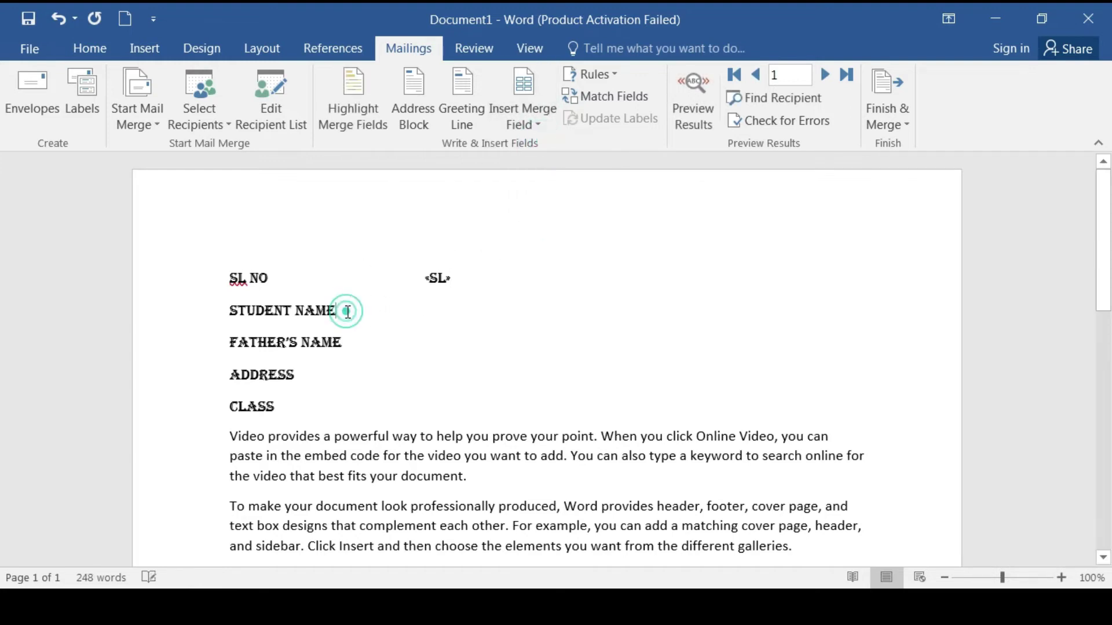
{"action": "left_click", "coordinate": [423, 284]}
{"action": "key", "text": "Tab"}
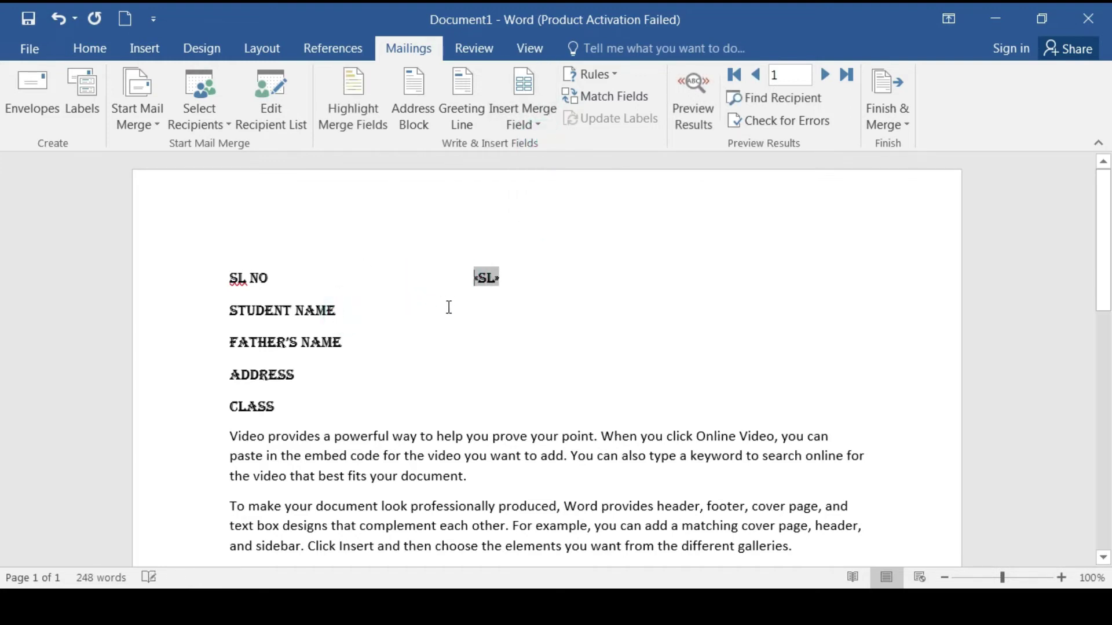
{"action": "key", "text": "Tab"}
Insert the «NAME» merge field beside STUDENT NAME in the same column.
{"action": "left_click", "coordinate": [337, 310]}
{"action": "key", "text": "Tab"}
{"action": "key", "text": "Tab"}
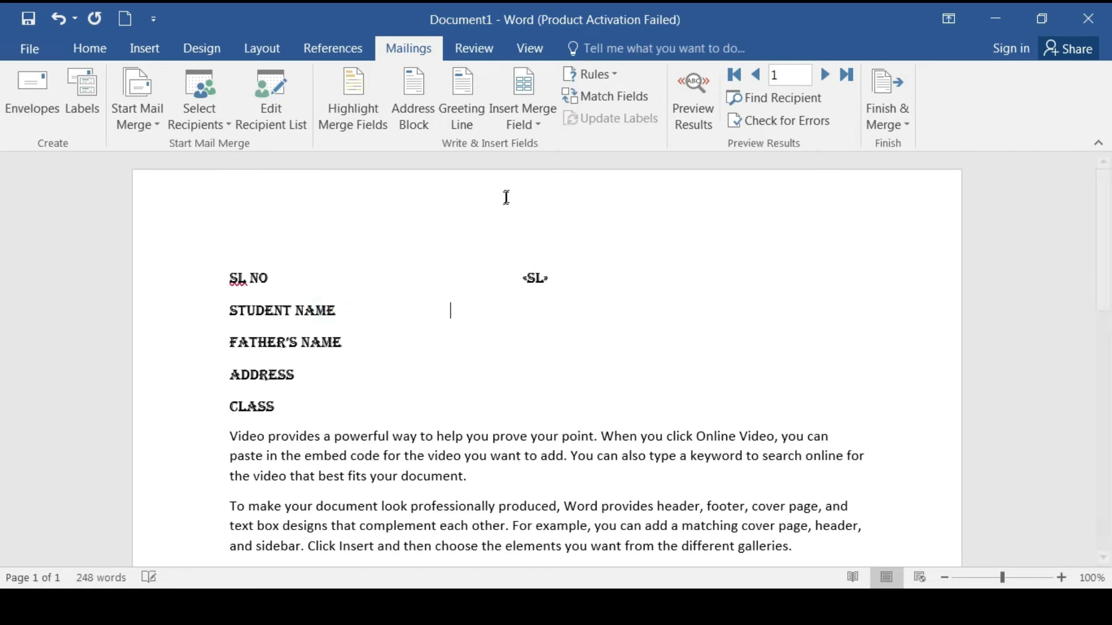
{"action": "key", "text": "Tab"}
{"action": "left_click", "coordinate": [520, 106]}
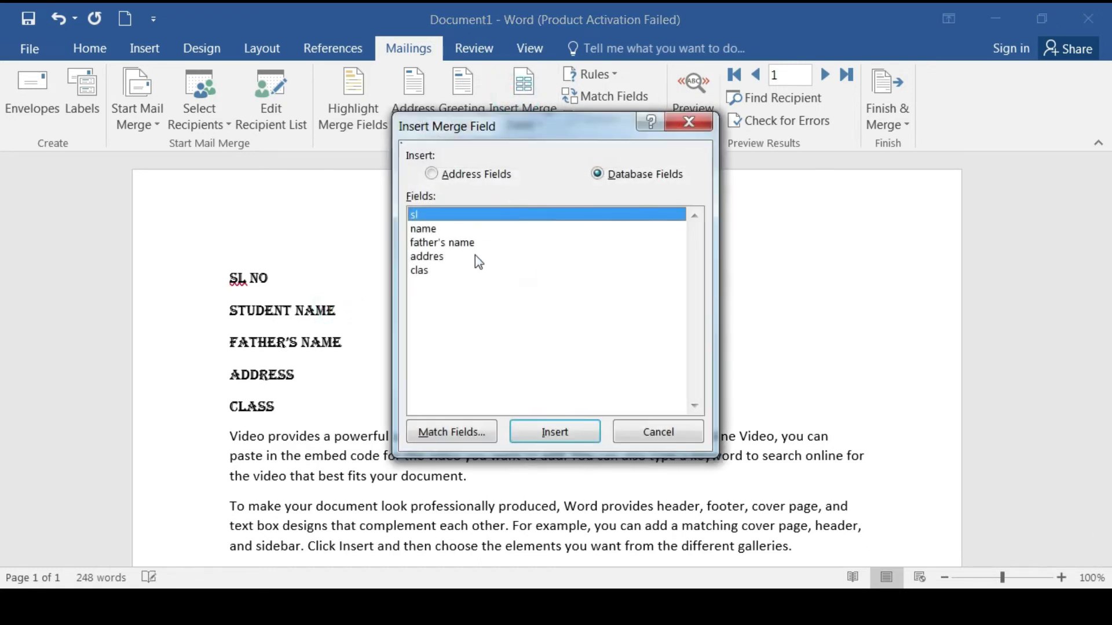
{"action": "left_click", "coordinate": [440, 230]}
{"action": "left_click", "coordinate": [541, 436]}
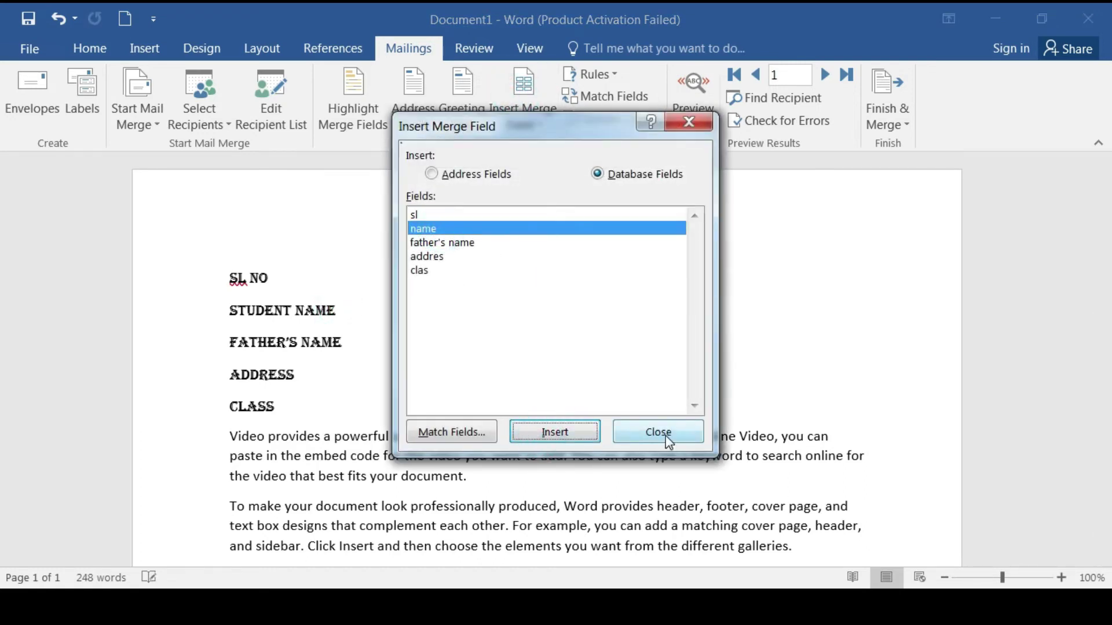
{"action": "left_click", "coordinate": [658, 431]}
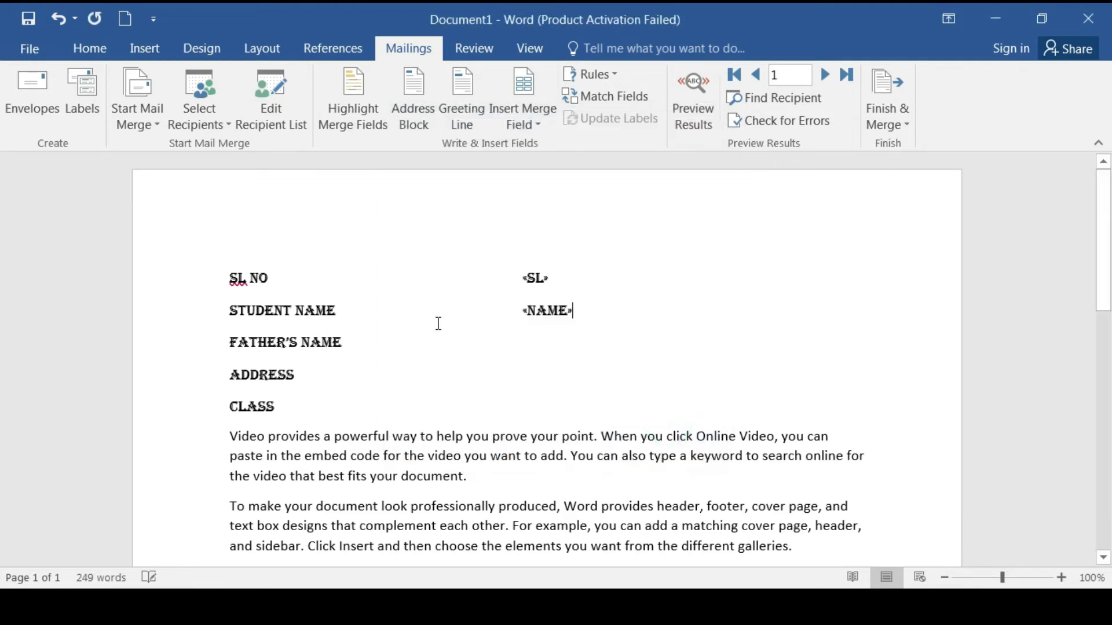
Insert the «FATHERS_NAME» field beside FATHER'S NAME, undoing a mistaken «ADDRES» insert.
{"action": "left_click", "coordinate": [346, 345]}
{"action": "key", "text": "Tab"}
{"action": "key", "text": "Tab"}
{"action": "key", "text": "Tab"}
{"action": "key", "text": "Tab"}
{"action": "left_click", "coordinate": [541, 123]}
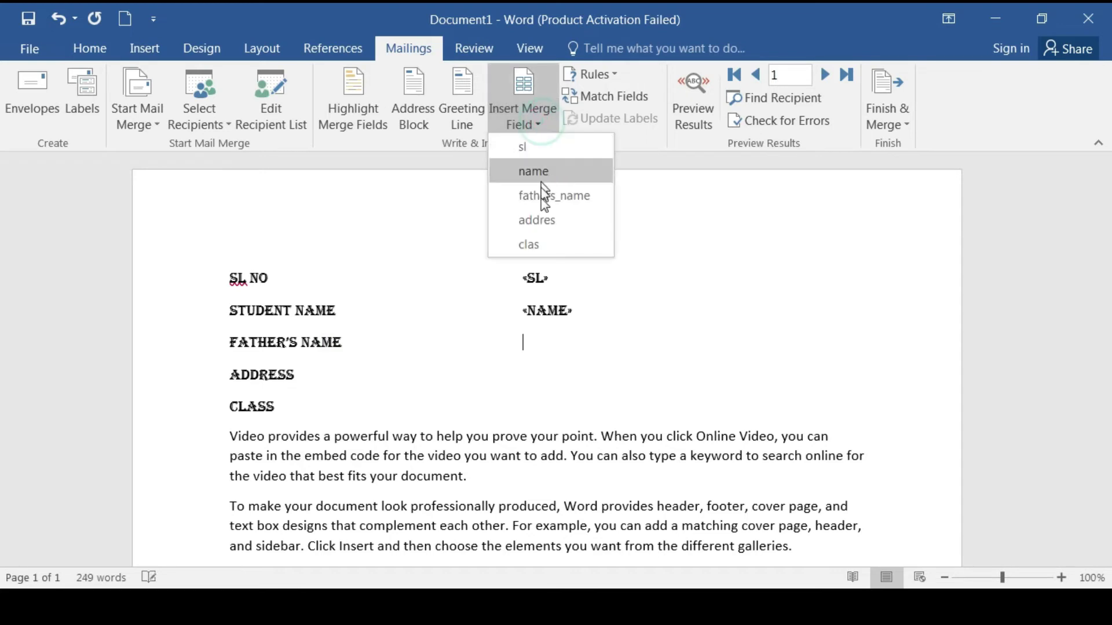
{"action": "left_click", "coordinate": [521, 222]}
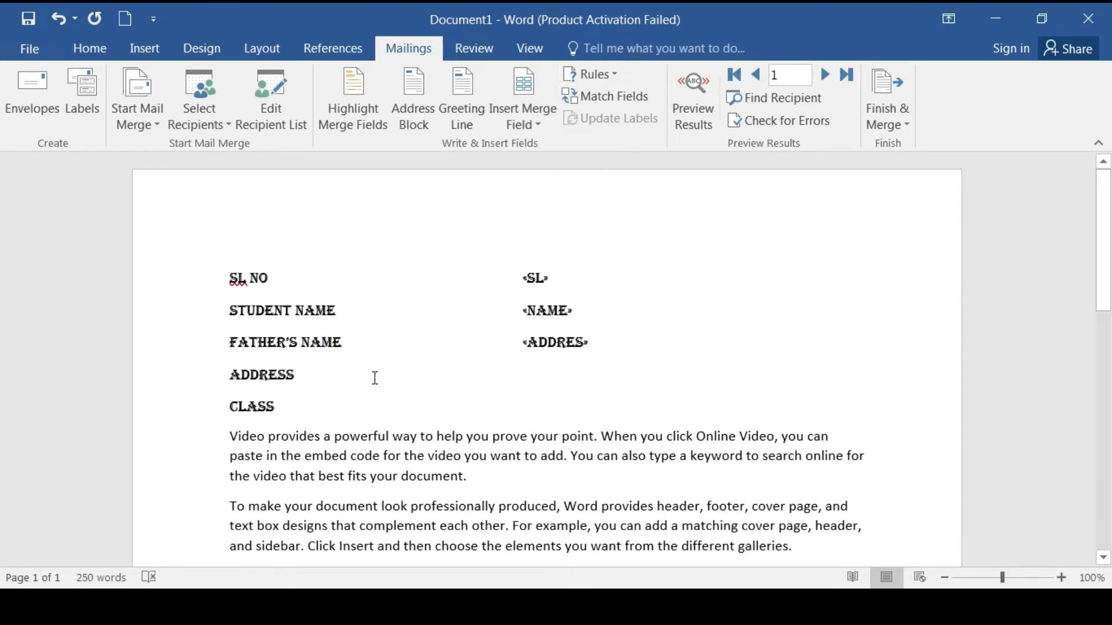
{"action": "key", "text": "ctrl+z"}
{"action": "left_click", "coordinate": [525, 125]}
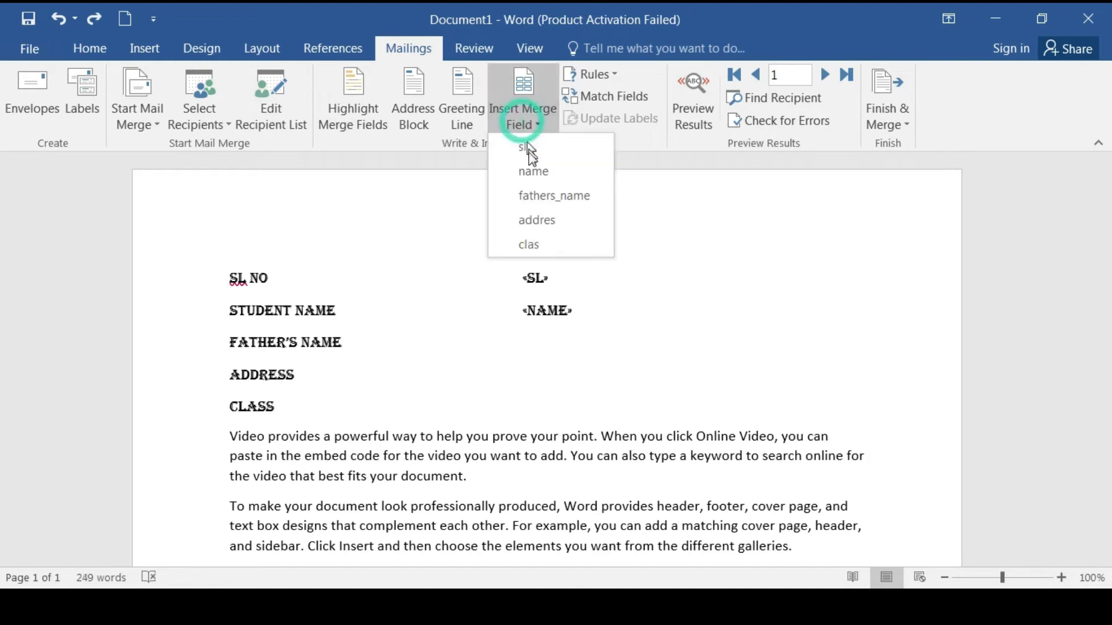
{"action": "left_click", "coordinate": [535, 197]}
Insert the «ADDRES» merge field beside ADDRESS.
{"action": "left_click", "coordinate": [307, 376]}
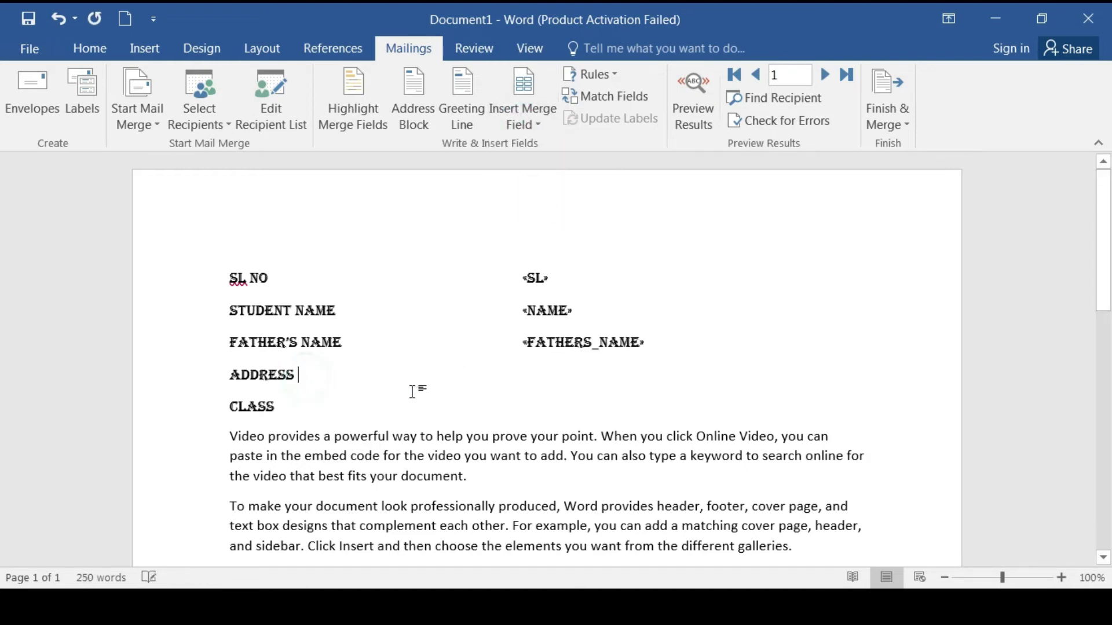
{"action": "key", "text": "Tab"}
{"action": "key", "text": "Tab"}
{"action": "key", "text": "Tab"}
{"action": "key", "text": "Tab"}
{"action": "key", "text": "Tab"}
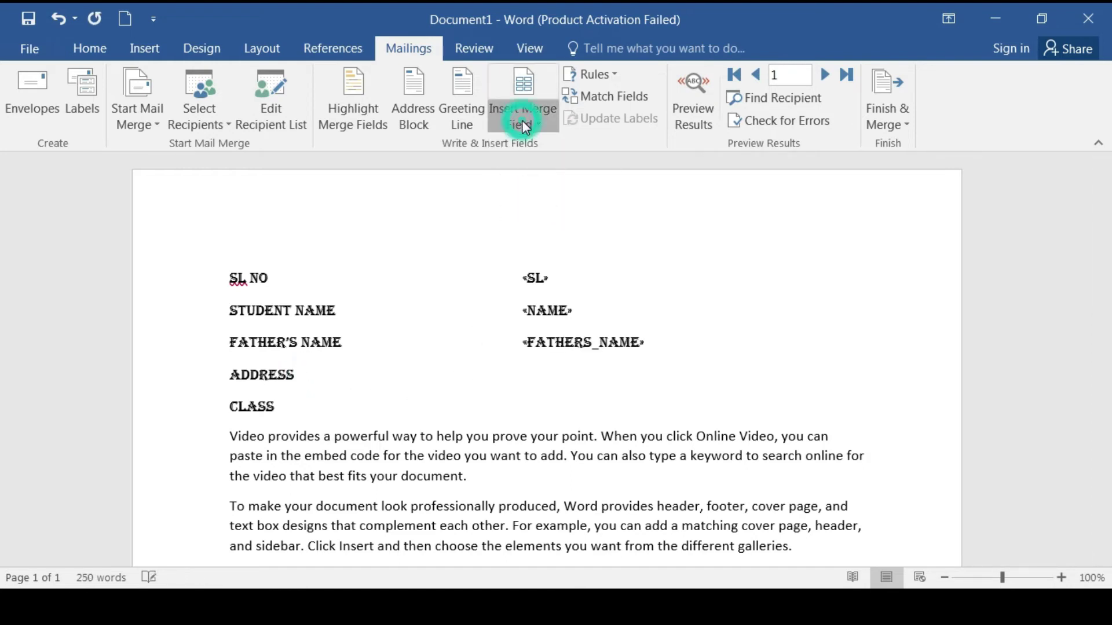
{"action": "left_click", "coordinate": [527, 124]}
{"action": "left_click", "coordinate": [568, 383]}
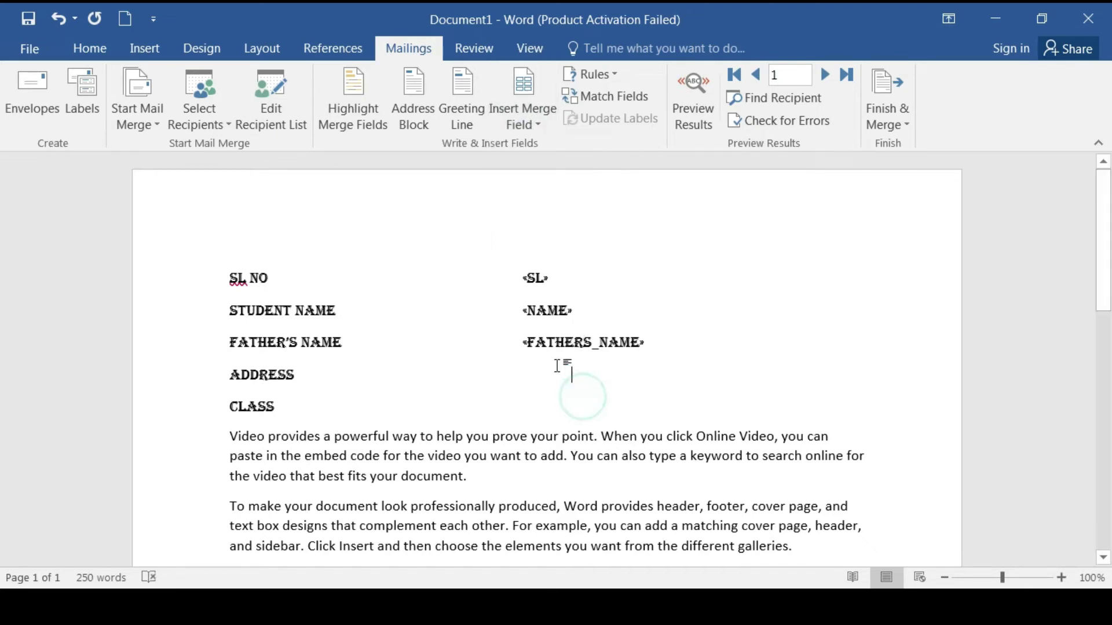
{"action": "key", "text": "BackSpace"}
{"action": "left_click", "coordinate": [522, 119]}
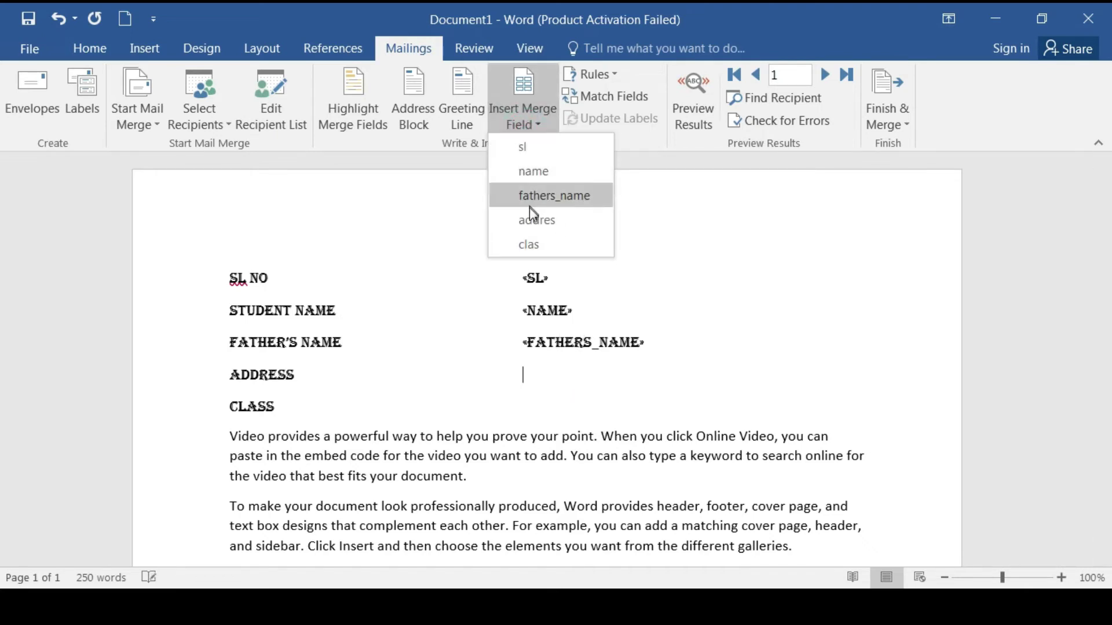
{"action": "left_click", "coordinate": [537, 220]}
Insert the «CLAS» merge field beside CLASS, aligned with the other fields.
{"action": "left_click", "coordinate": [280, 407]}
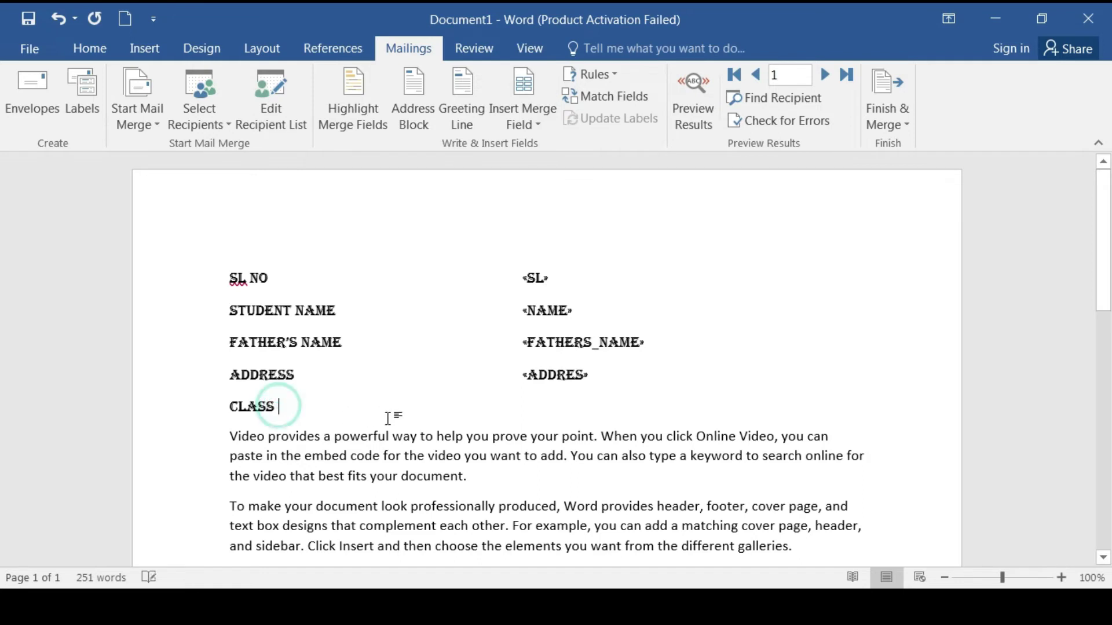
{"action": "key", "text": "Tab"}
{"action": "key", "text": "Tab"}
{"action": "key", "text": "Tab"}
{"action": "key", "text": "Tab"}
{"action": "key", "text": "Tab"}
{"action": "key", "text": "Tab"}
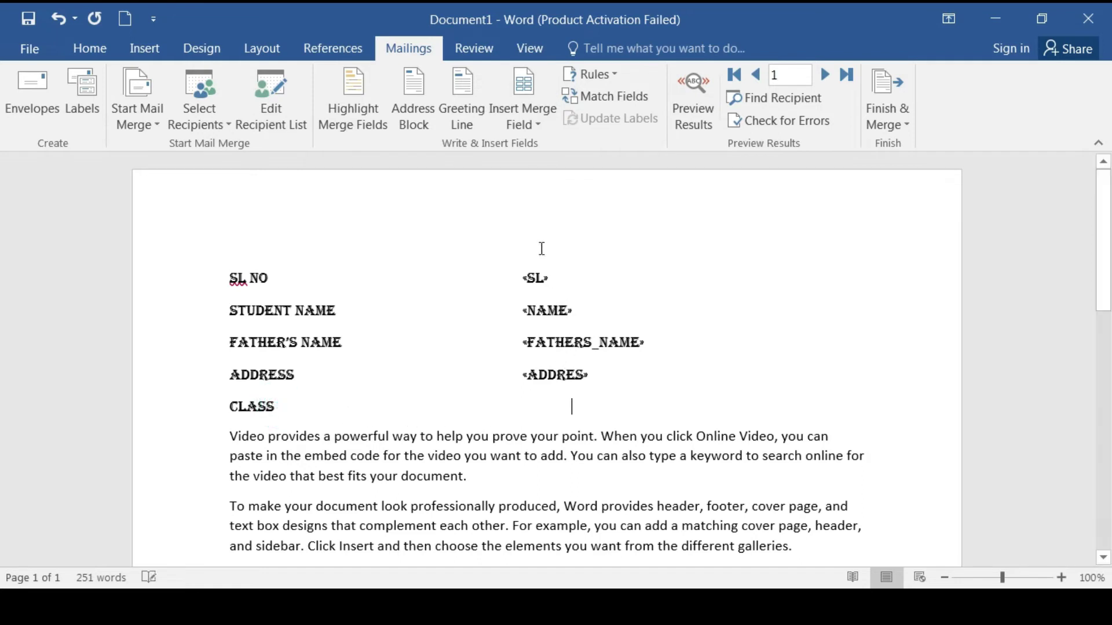
{"action": "key", "text": "BackSpace"}
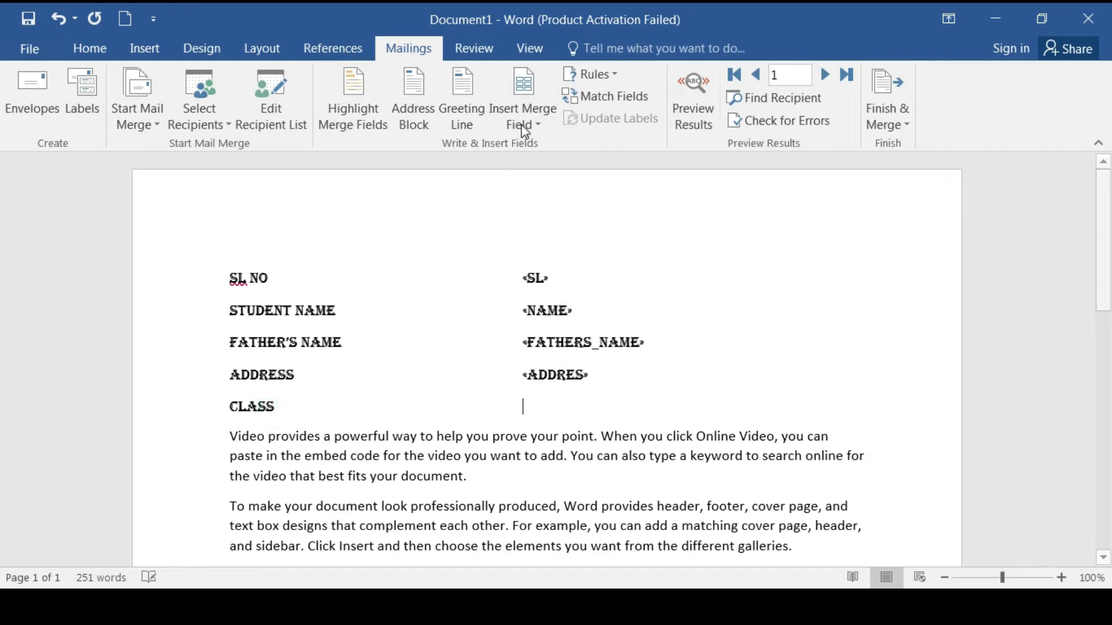
{"action": "left_click", "coordinate": [521, 124]}
{"action": "left_click", "coordinate": [526, 250]}
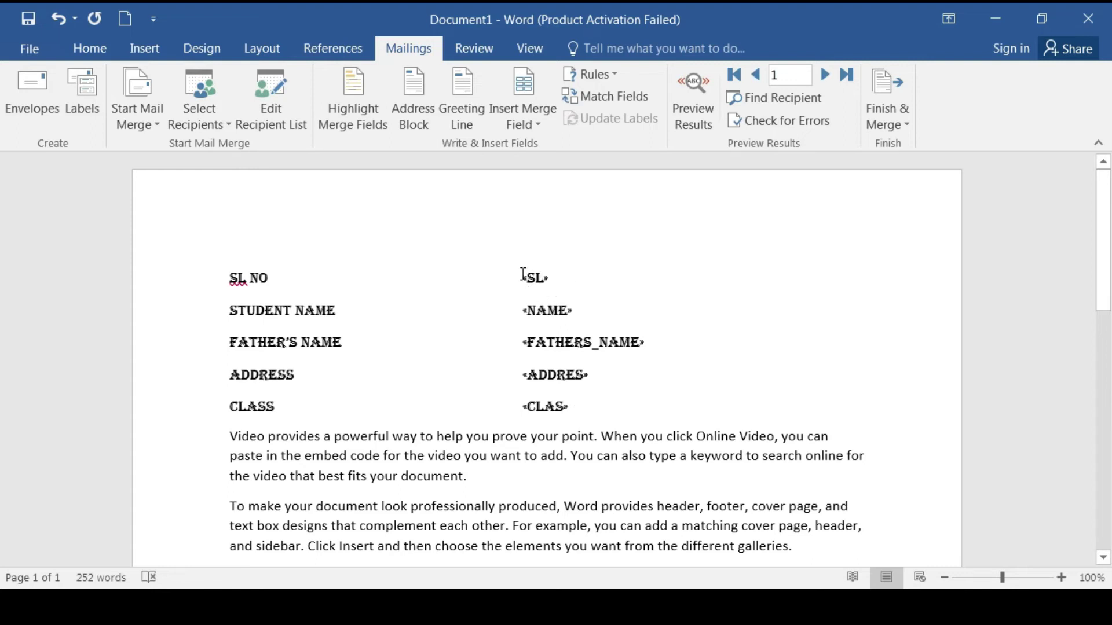
{"action": "double_click", "coordinate": [559, 273]}
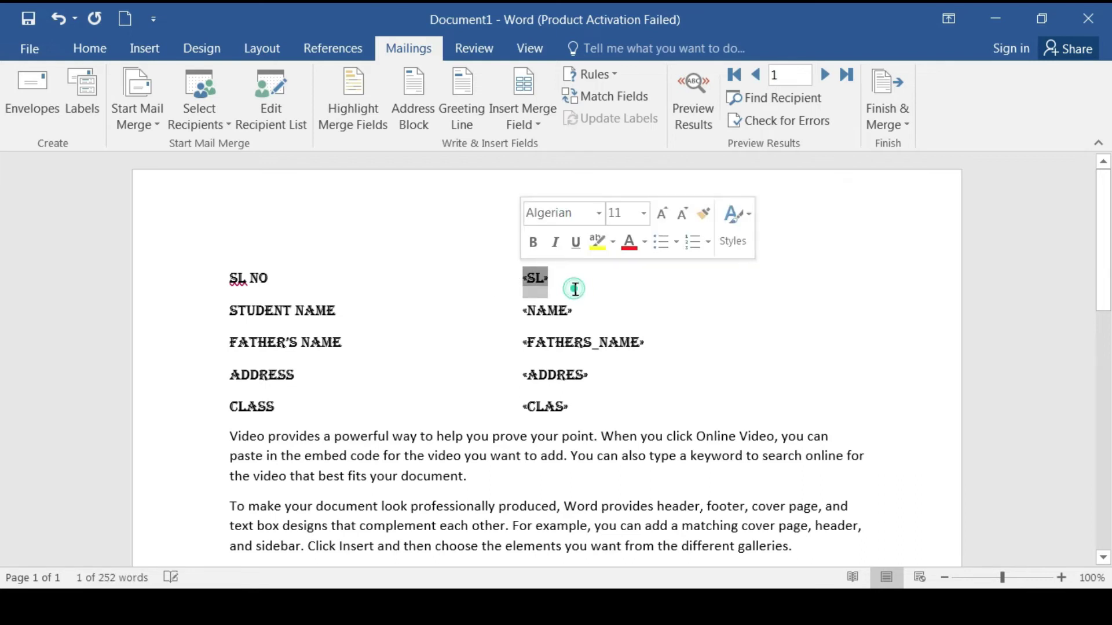
{"action": "left_click", "coordinate": [574, 289]}
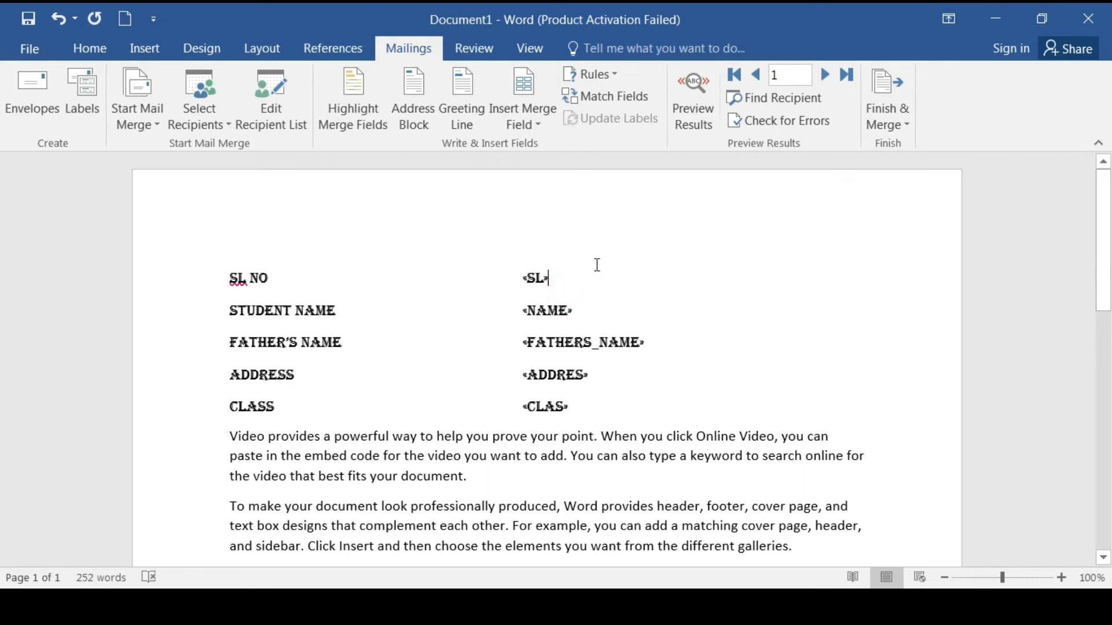
Turn on Preview Results to show real student data in the form.
{"action": "left_click", "coordinate": [694, 105]}
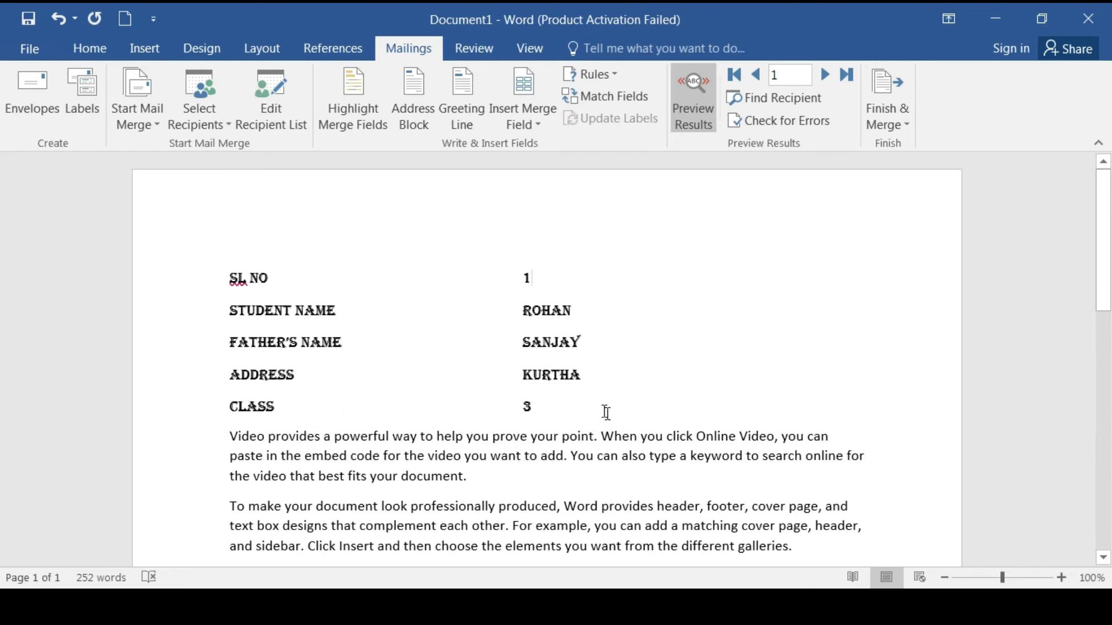
{"action": "scroll", "coordinate": [436, 340], "scroll_direction": "down", "scroll_amount": 6}
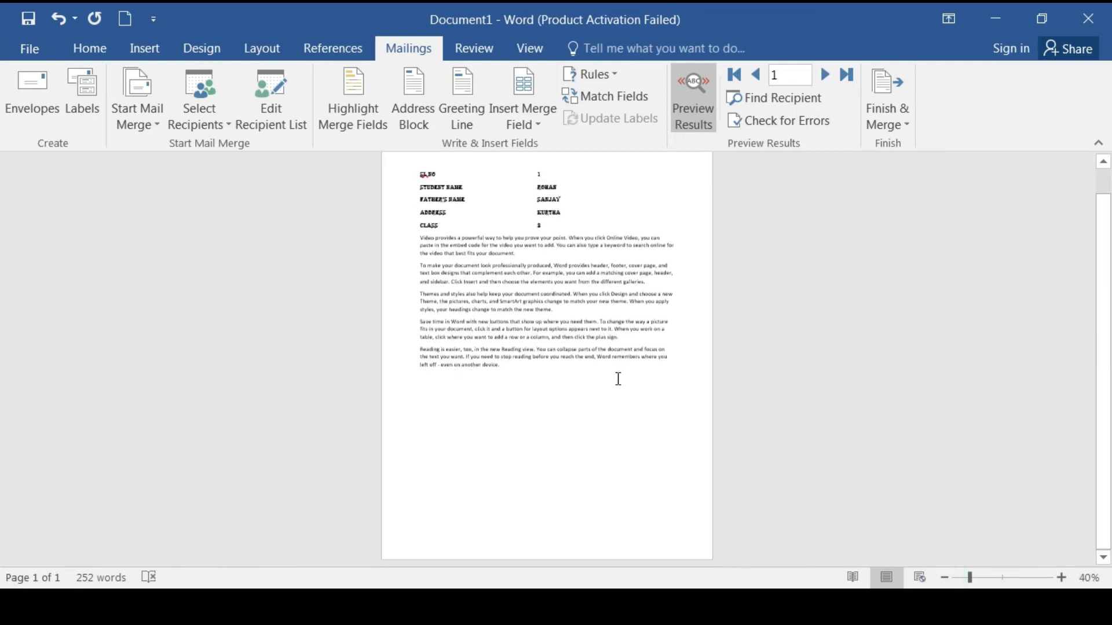
{"action": "left_click", "coordinate": [1061, 578]}
{"action": "scroll", "coordinate": [1061, 578], "scroll_direction": "up", "scroll_amount": 5}
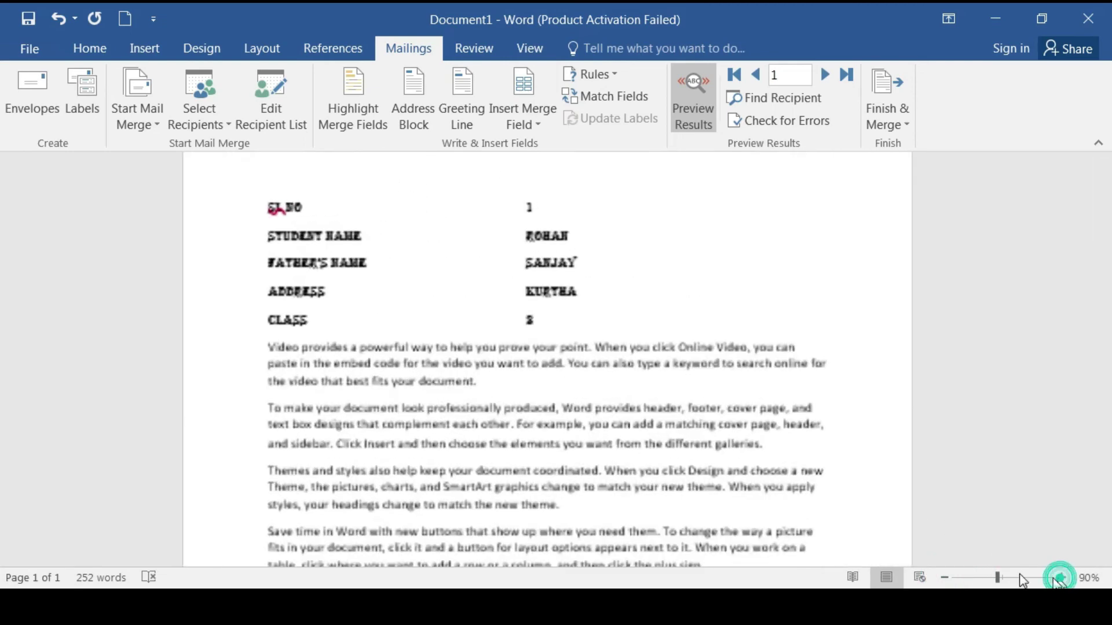
{"action": "scroll", "coordinate": [585, 313], "scroll_direction": "up", "scroll_amount": 2}
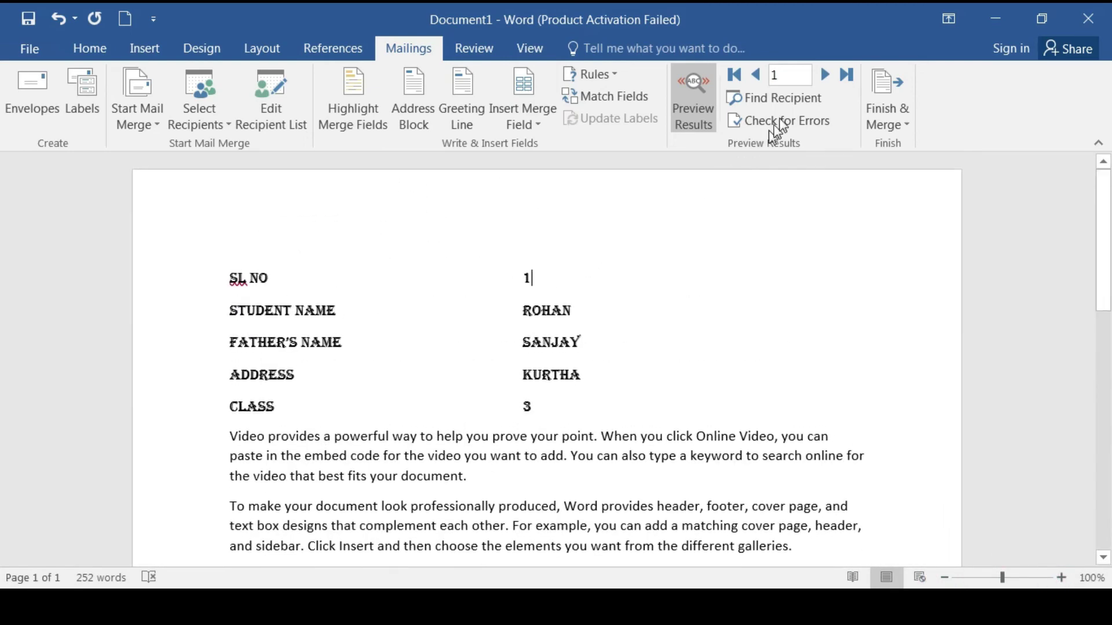
Step forward through the student records, then back to record 4 (SITA).
{"action": "left_click", "coordinate": [827, 82]}
{"action": "left_click", "coordinate": [826, 82]}
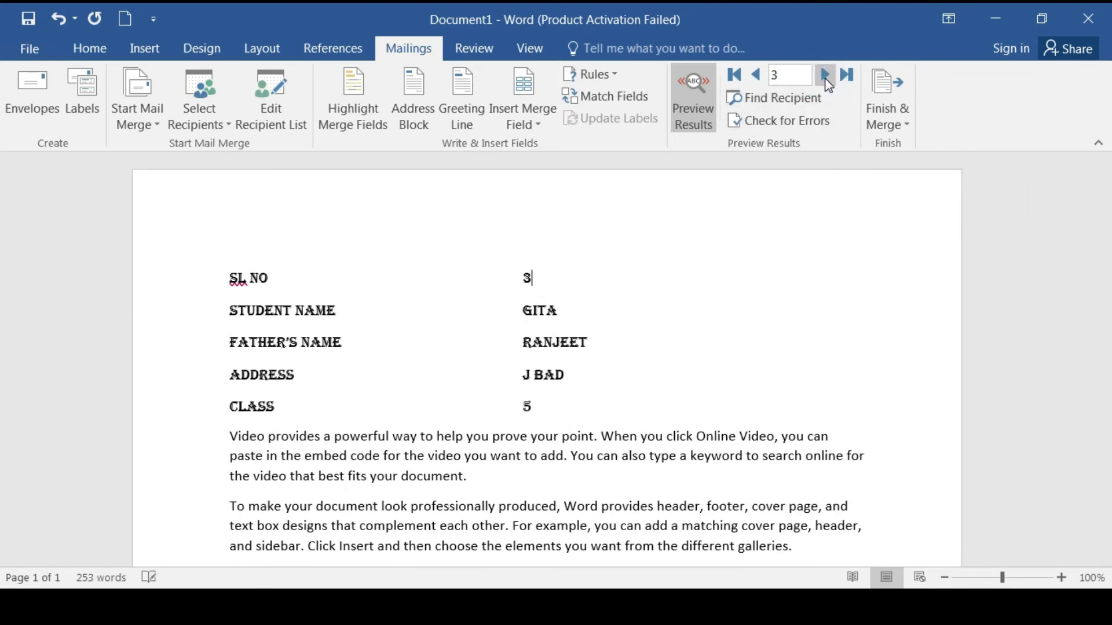
{"action": "left_click", "coordinate": [827, 82]}
{"action": "left_click", "coordinate": [827, 82]}
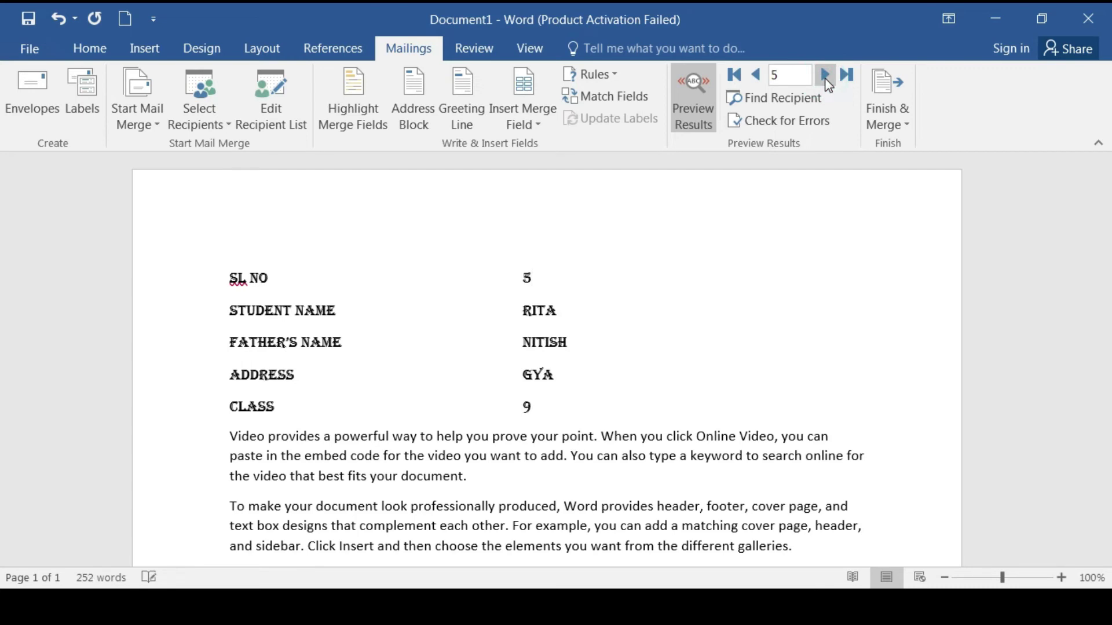
{"action": "left_click", "coordinate": [827, 82]}
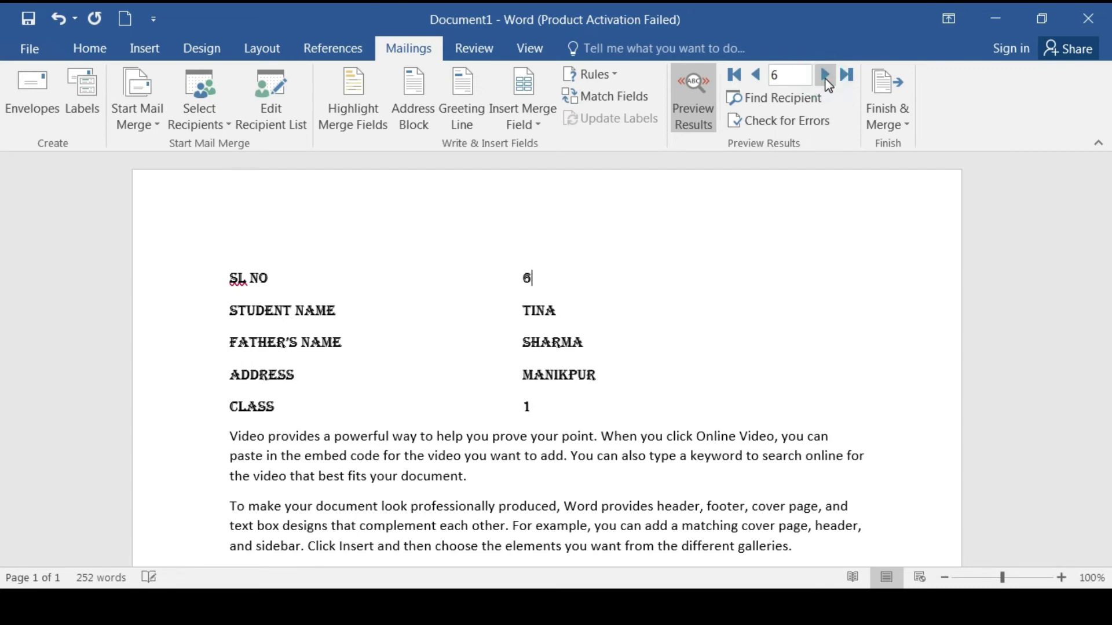
{"action": "left_click", "coordinate": [755, 75]}
{"action": "left_click", "coordinate": [755, 76]}
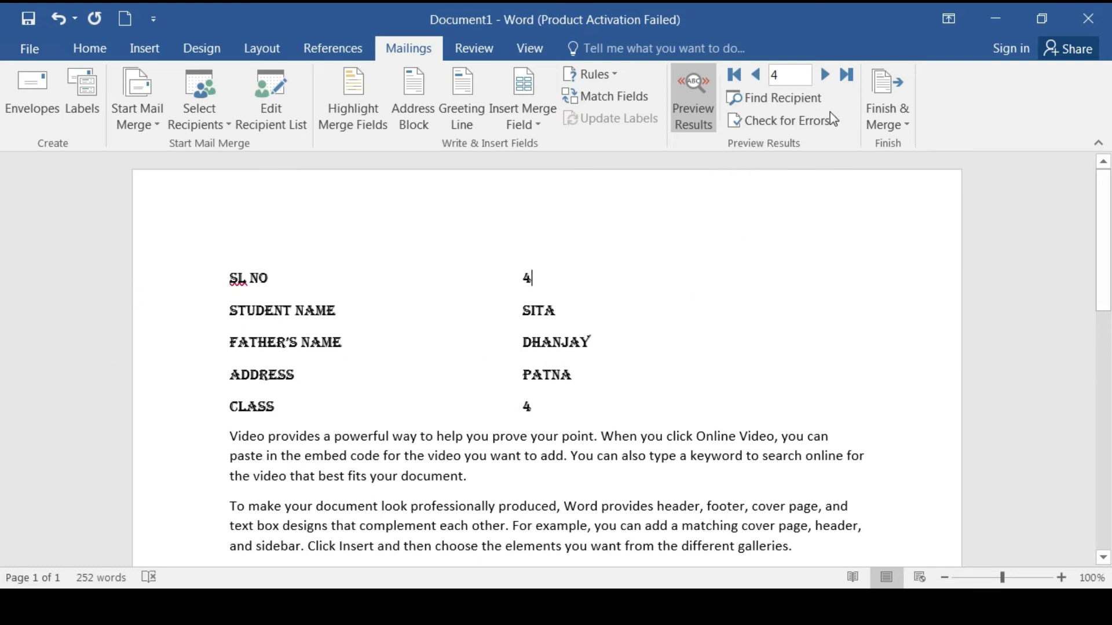
Merge all records to a new document via Edit Individual Documents, creating six-page Letters1.
{"action": "left_click", "coordinate": [888, 93]}
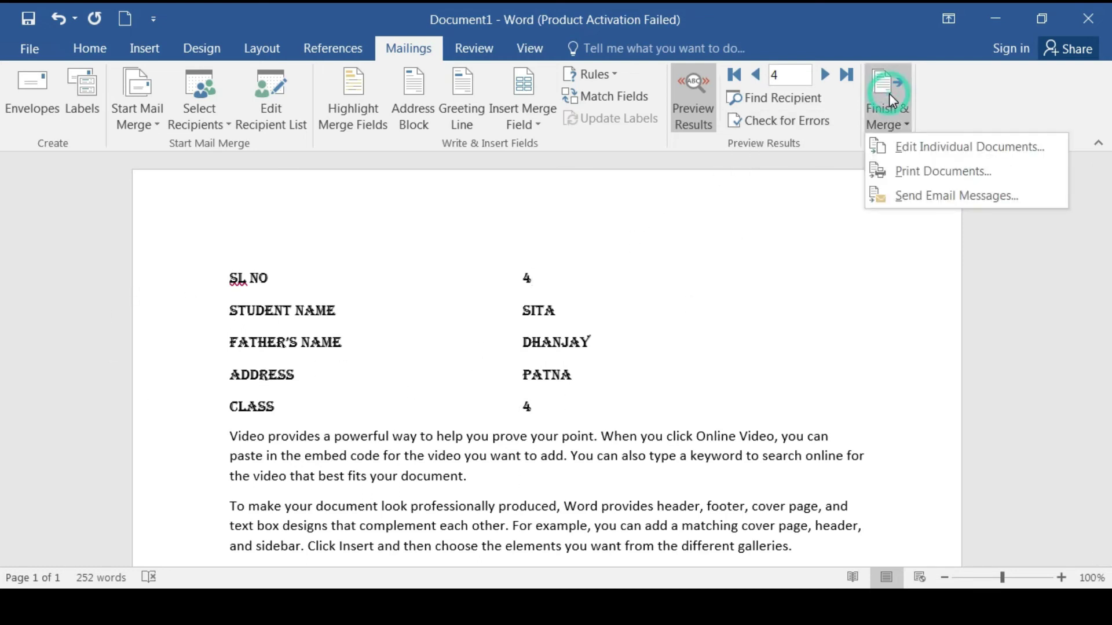
{"action": "left_click", "coordinate": [901, 146]}
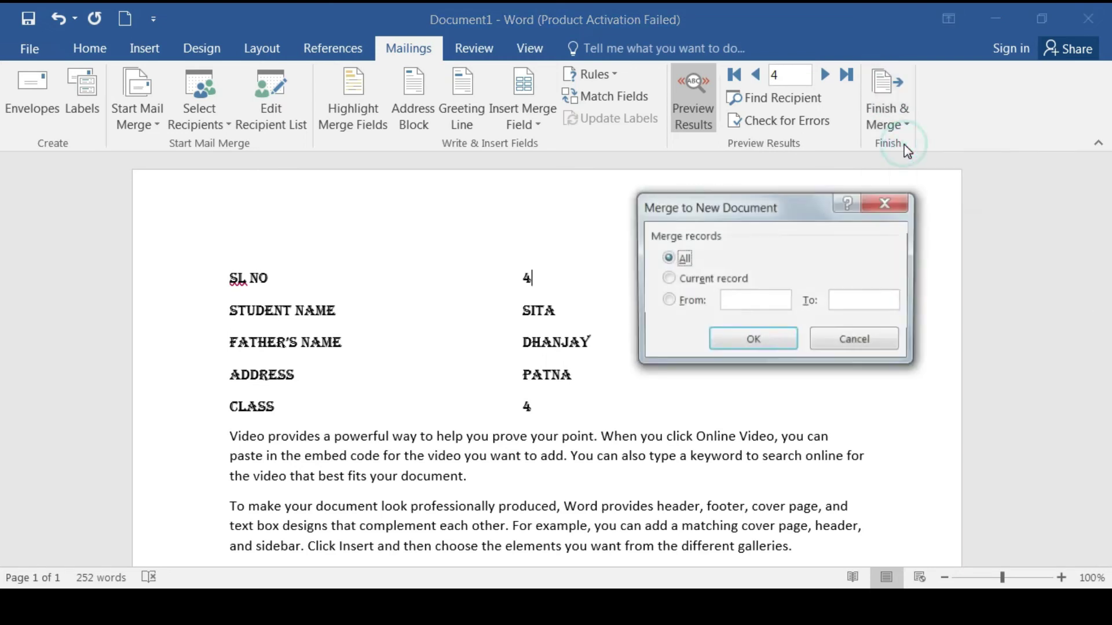
{"action": "left_click", "coordinate": [681, 259]}
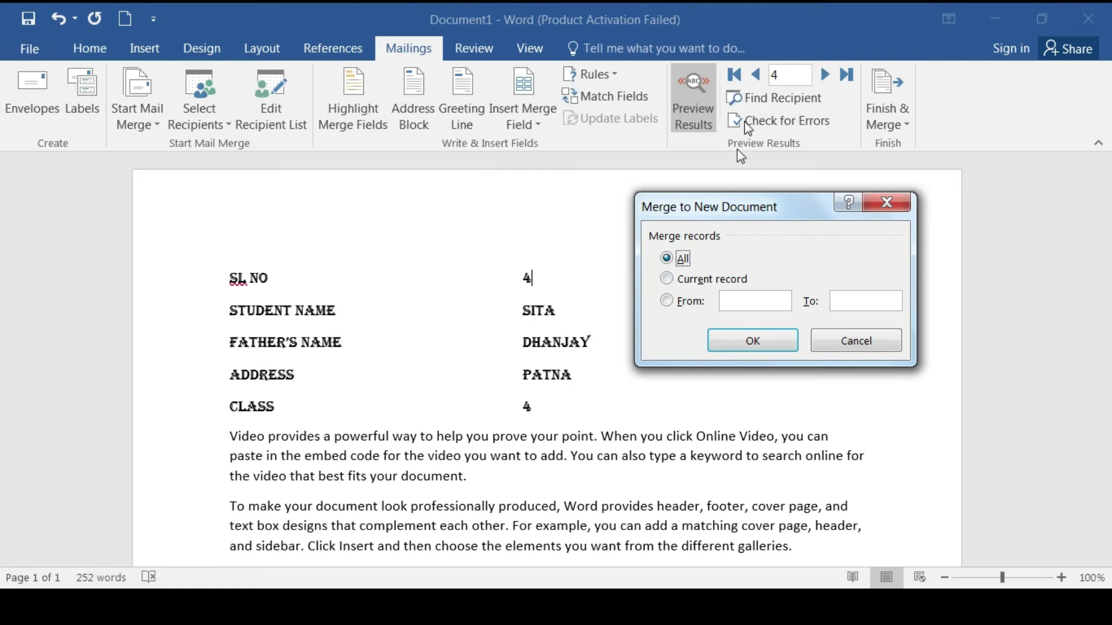
{"action": "left_click", "coordinate": [688, 279]}
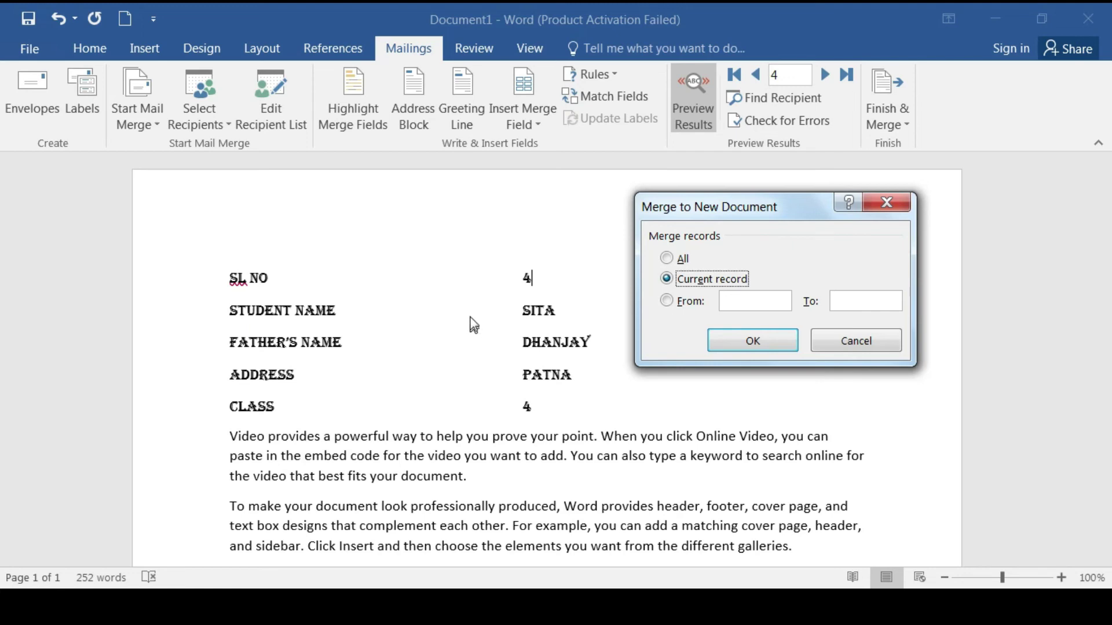
{"action": "left_click", "coordinate": [683, 302]}
{"action": "left_click", "coordinate": [848, 302]}
{"action": "type", "text": "4"}
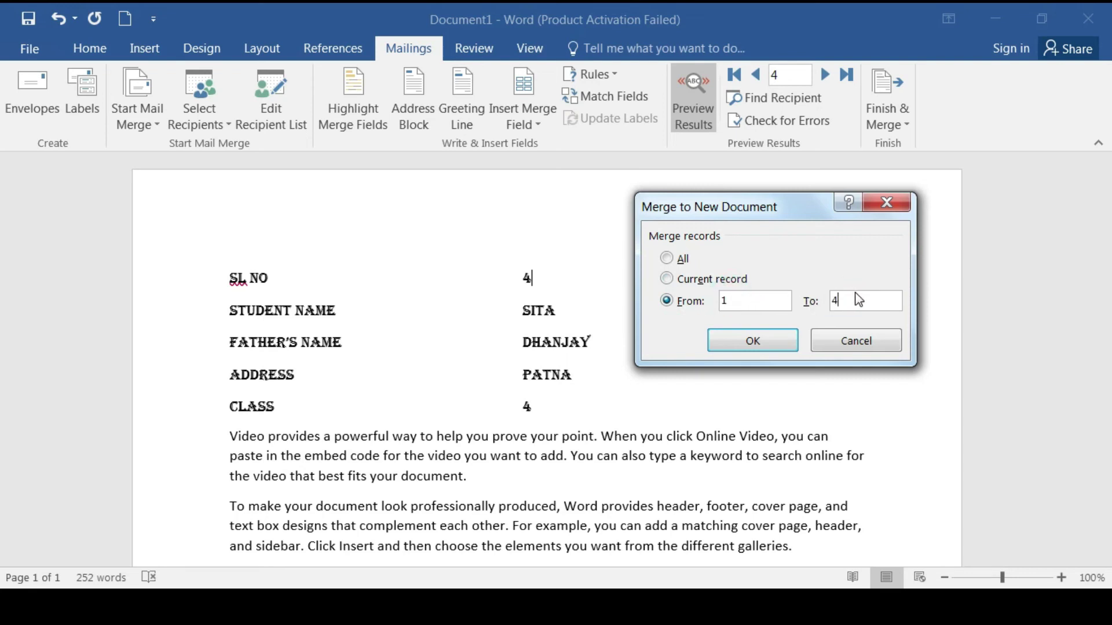
{"action": "left_click", "coordinate": [687, 302]}
{"action": "left_click", "coordinate": [674, 259]}
{"action": "left_click_drag", "start_coordinate": [683, 208], "coordinate": [723, 199]}
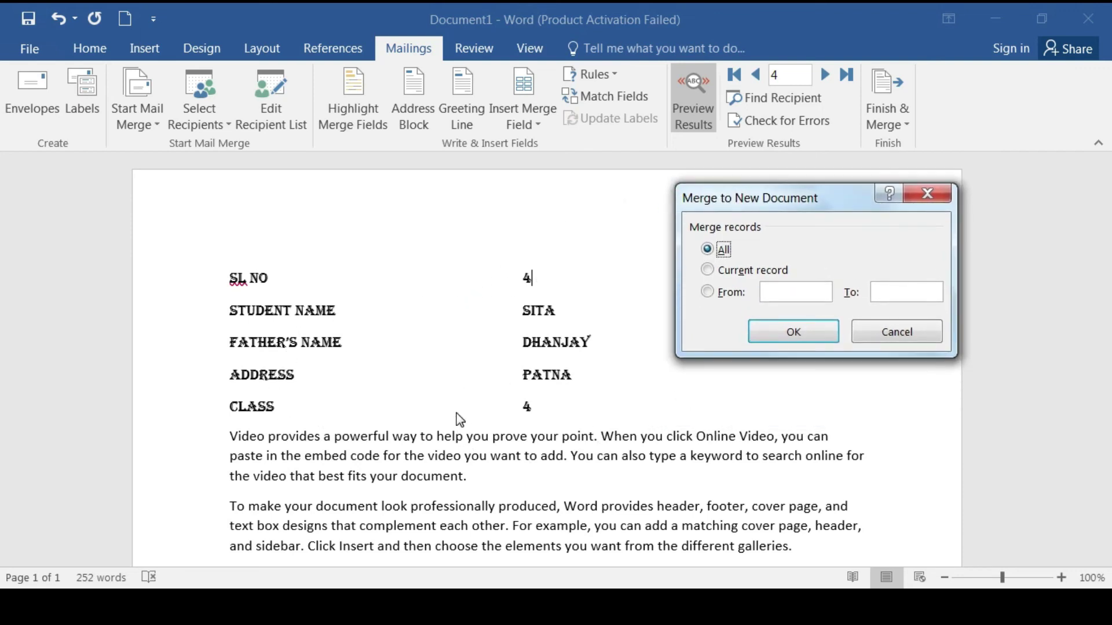
{"action": "left_click", "coordinate": [800, 331]}
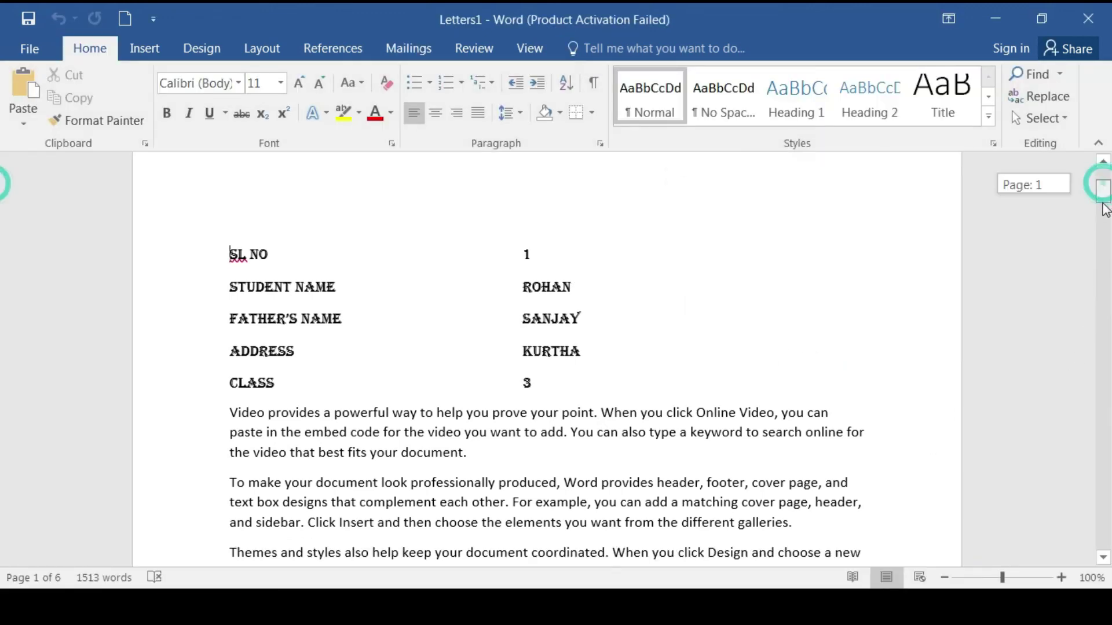
{"action": "left_click_drag", "start_coordinate": [1104, 189], "coordinate": [1104, 219]}
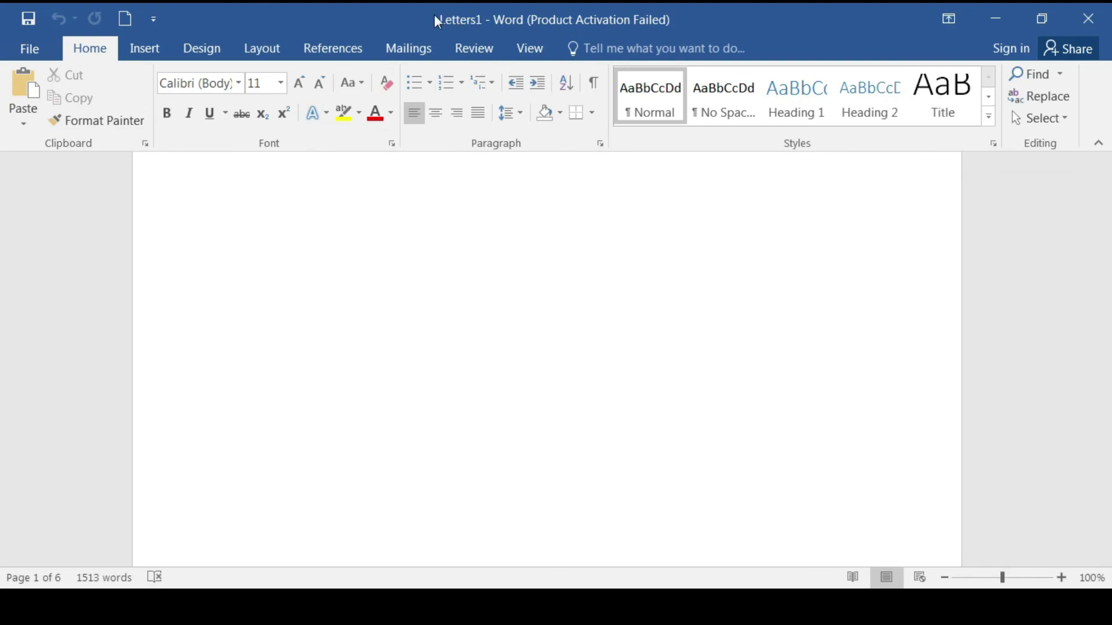
{"action": "scroll", "coordinate": [836, 377], "scroll_direction": "down", "scroll_amount": 5}
{"action": "scroll", "coordinate": [824, 426], "scroll_direction": "down", "scroll_amount": 5}
{"action": "scroll", "coordinate": [555, 282], "scroll_direction": "up", "scroll_amount": 3}
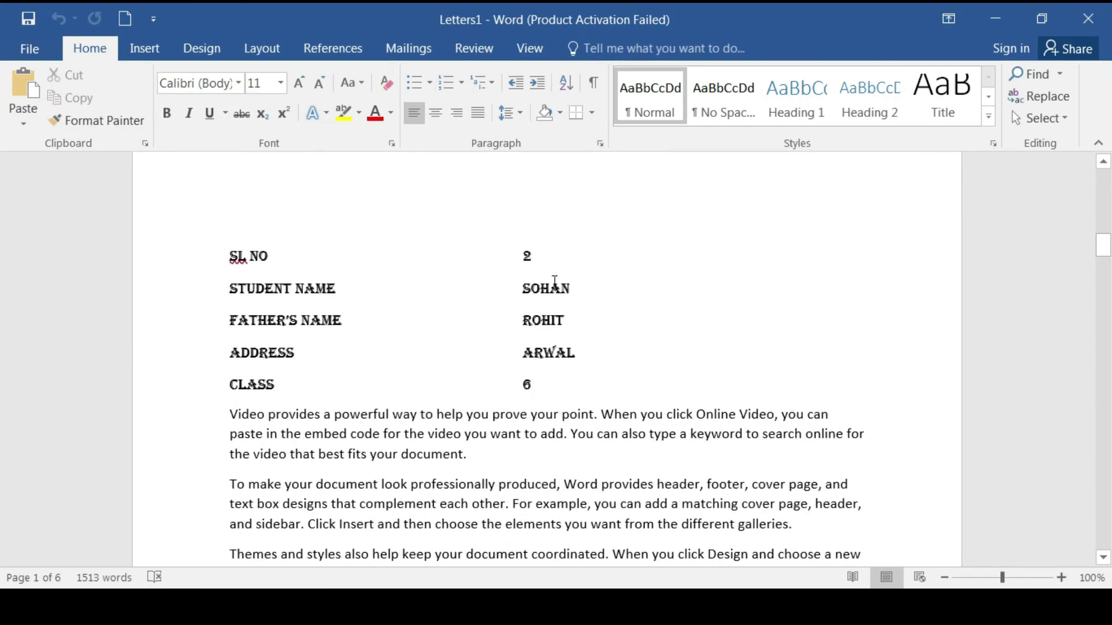
{"action": "scroll", "coordinate": [555, 282], "scroll_direction": "down", "scroll_amount": 2}
{"action": "scroll", "coordinate": [565, 352], "scroll_direction": "down", "scroll_amount": 7}
{"action": "scroll", "coordinate": [551, 467], "scroll_direction": "down", "scroll_amount": 5}
{"action": "scroll", "coordinate": [538, 479], "scroll_direction": "down", "scroll_amount": 4}
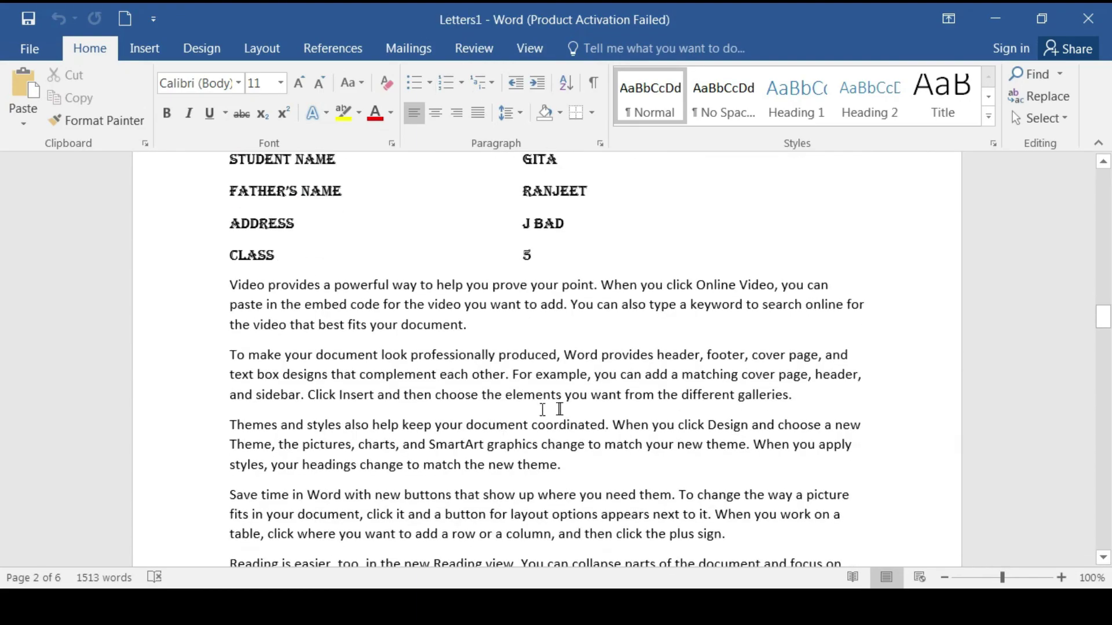
{"action": "scroll", "coordinate": [559, 409], "scroll_direction": "down", "scroll_amount": 6}
{"action": "scroll", "coordinate": [560, 409], "scroll_direction": "down", "scroll_amount": 6}
{"action": "scroll", "coordinate": [559, 414], "scroll_direction": "down", "scroll_amount": 5}
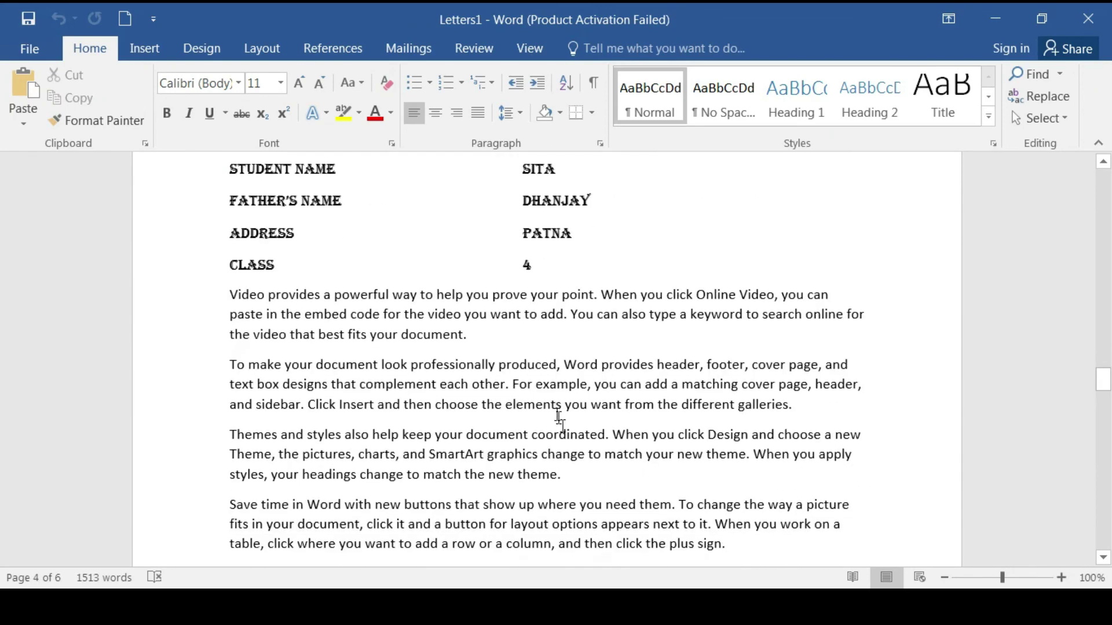
{"action": "scroll", "coordinate": [560, 417], "scroll_direction": "down", "scroll_amount": 5}
{"action": "scroll", "coordinate": [576, 467], "scroll_direction": "down", "scroll_amount": 5}
{"action": "scroll", "coordinate": [576, 466], "scroll_direction": "down", "scroll_amount": 4}
{"action": "scroll", "coordinate": [565, 449], "scroll_direction": "down", "scroll_amount": 6}
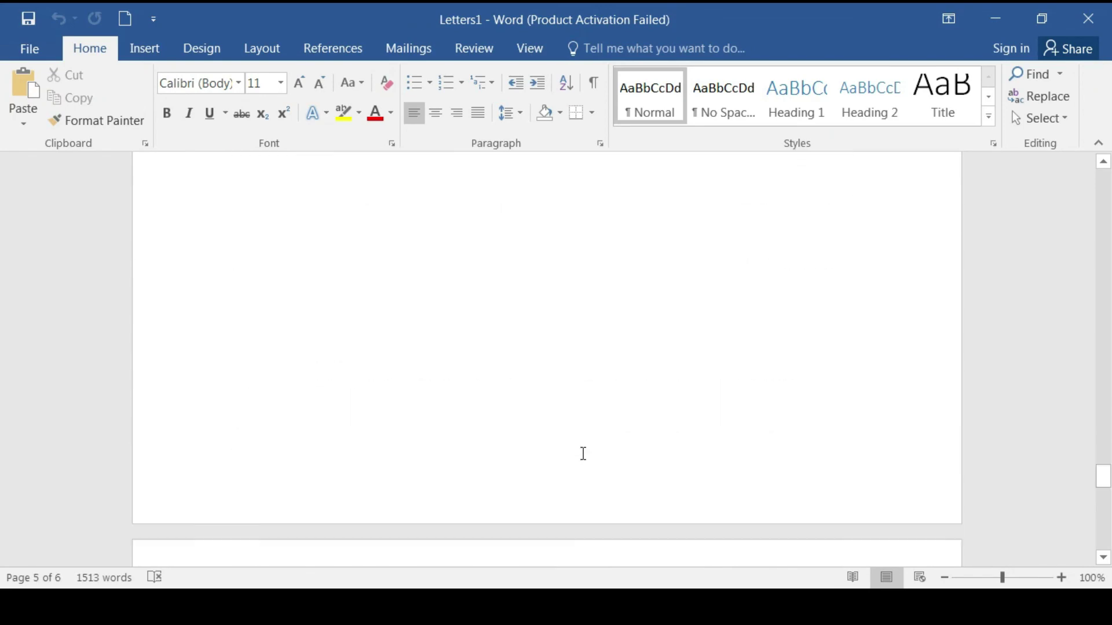
{"action": "scroll", "coordinate": [583, 454], "scroll_direction": "down", "scroll_amount": 5}
{"action": "scroll", "coordinate": [566, 379], "scroll_direction": "down", "scroll_amount": 1}
{"action": "scroll", "coordinate": [581, 462], "scroll_direction": "down", "scroll_amount": 1}
{"action": "scroll", "coordinate": [584, 463], "scroll_direction": "down", "scroll_amount": 5}
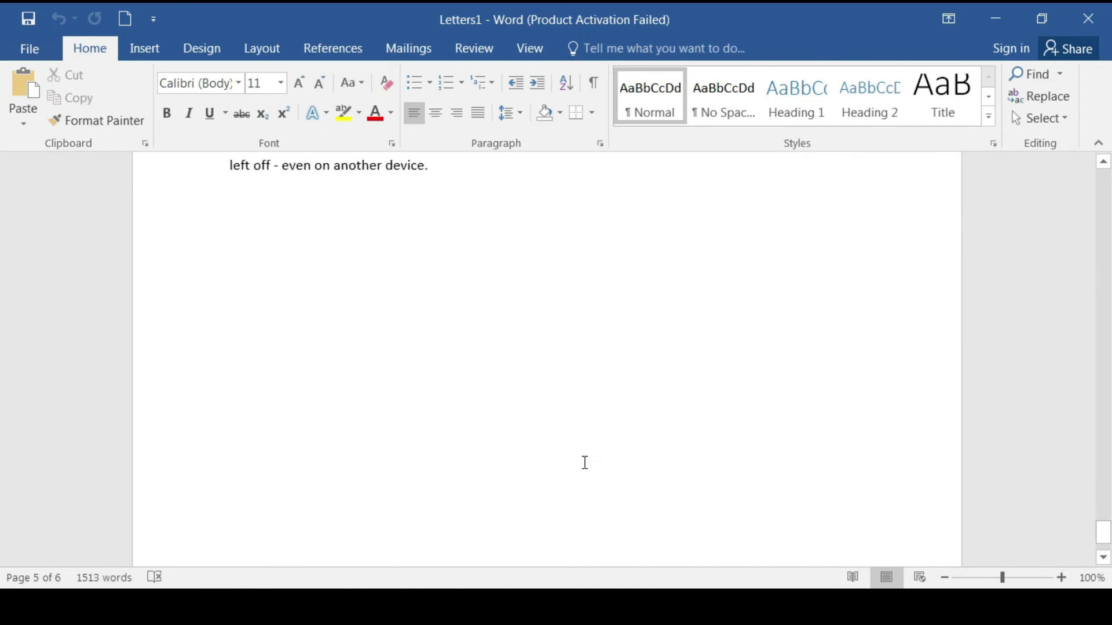
{"action": "scroll", "coordinate": [585, 462], "scroll_direction": "down", "scroll_amount": 1}
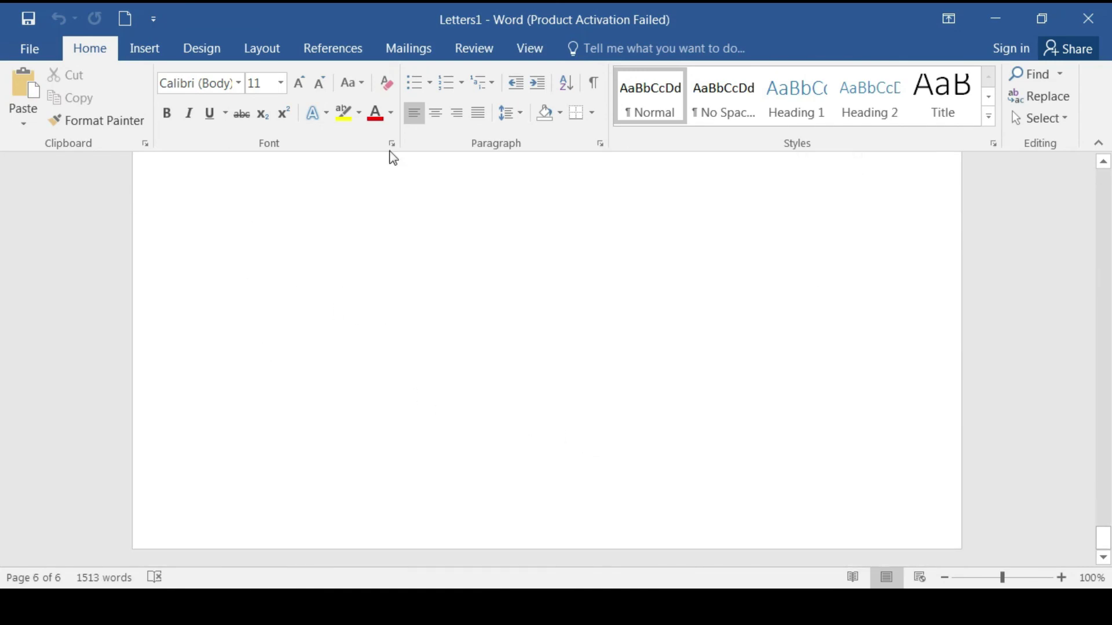
Show the Mailings tools in Letters1 and minimize the Excel workbook.
{"action": "left_click", "coordinate": [409, 48]}
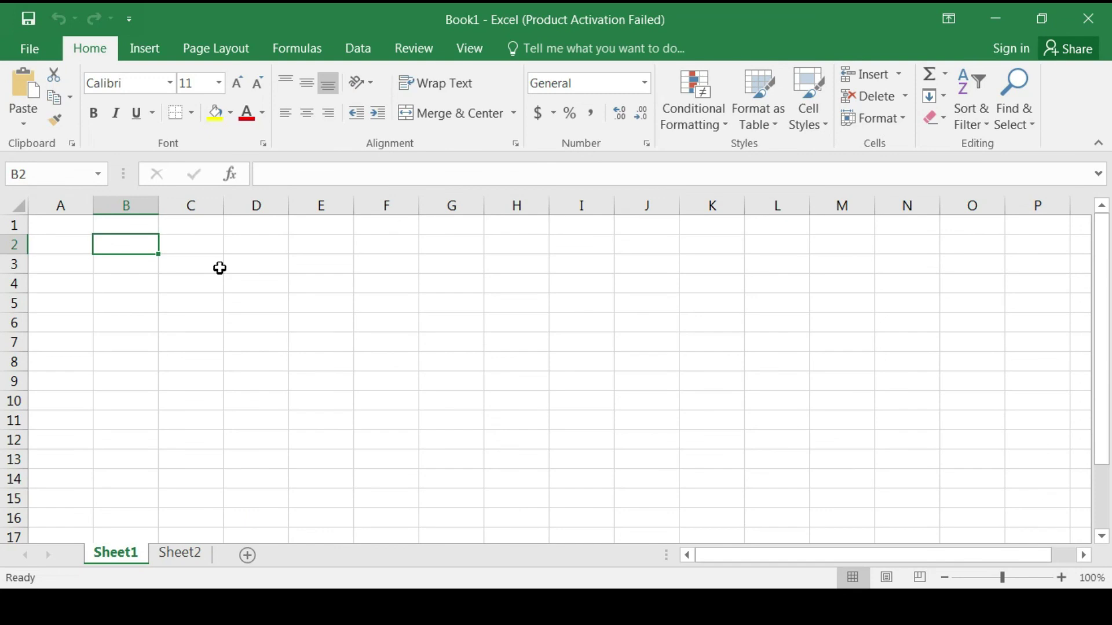
{"action": "left_click", "coordinate": [996, 18]}
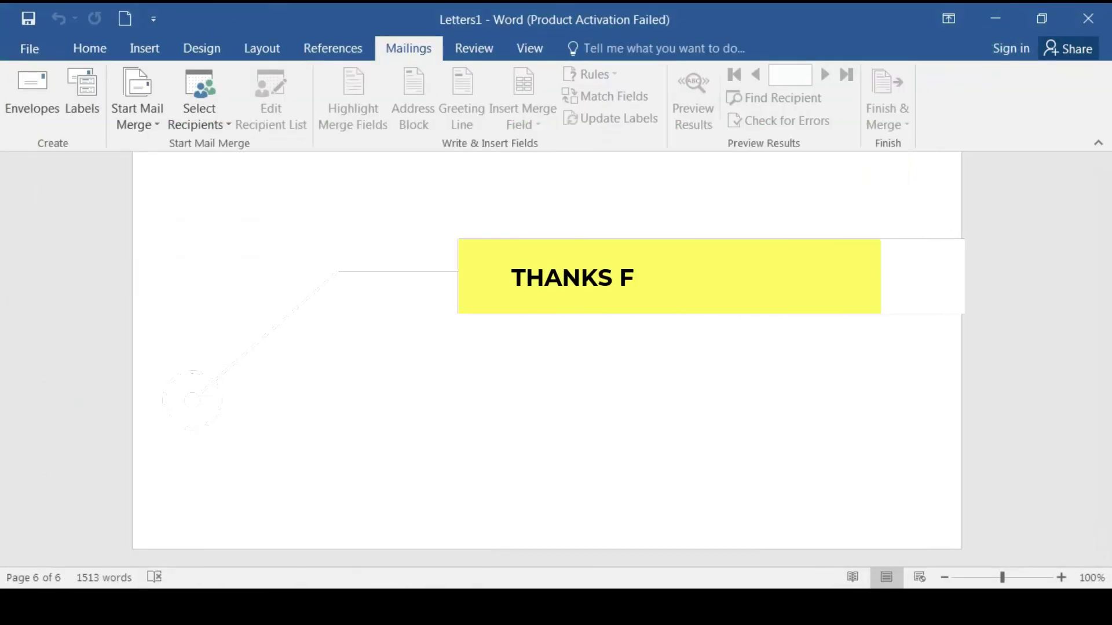